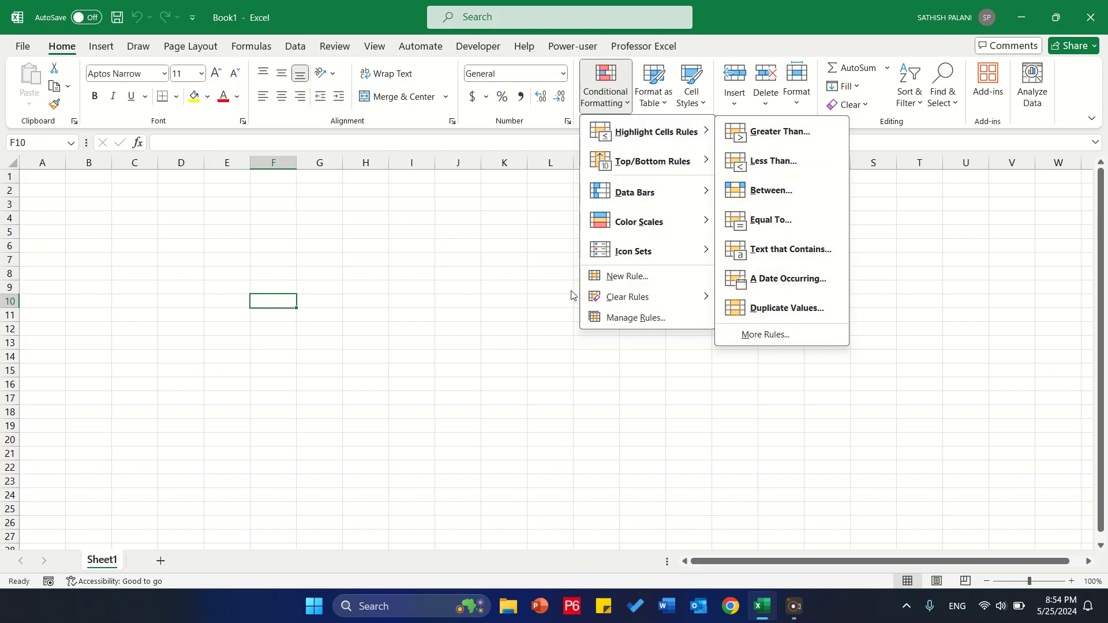
mouse_move(684, 226)
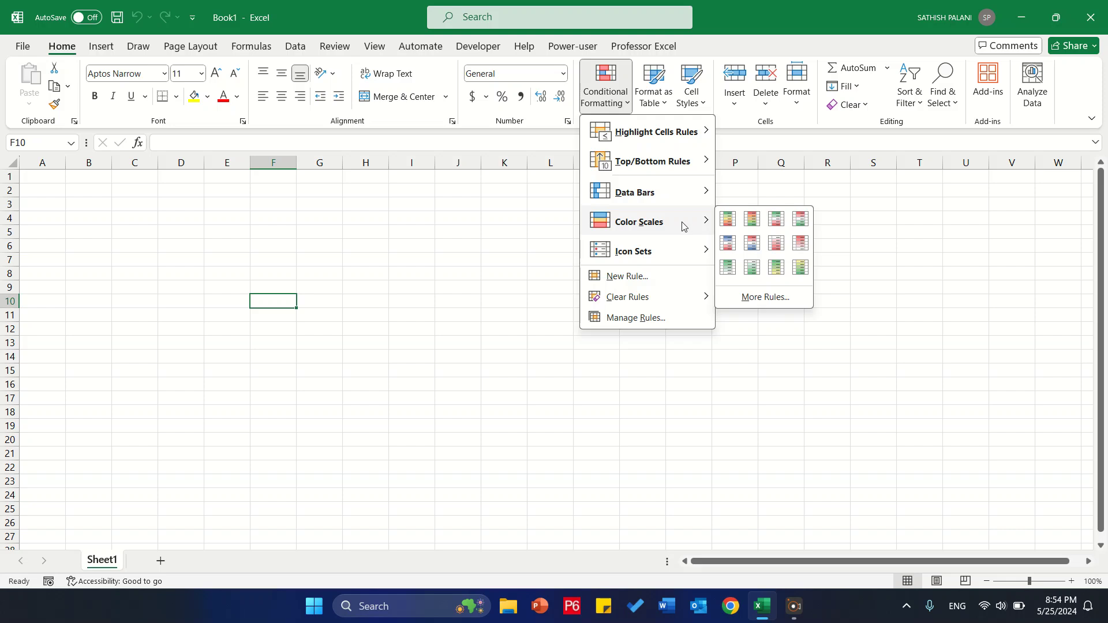
left_click(404, 291)
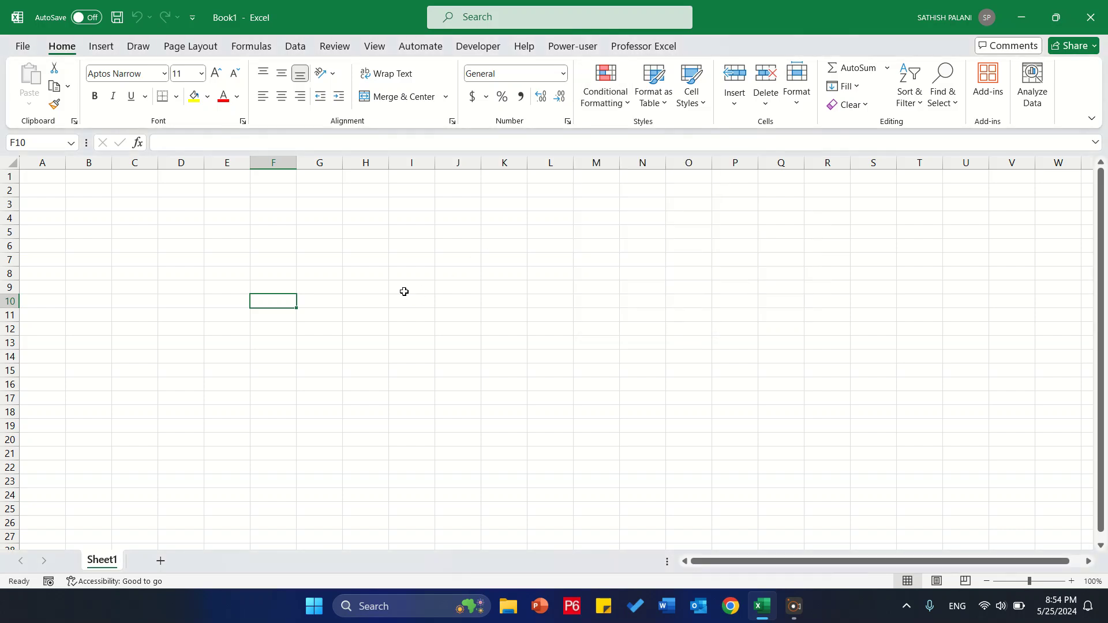
Step: Enter the labels High, Low and medium in cells H10, H11 and H12
key("Left")
key("Right")
key("Right")
key("Right")
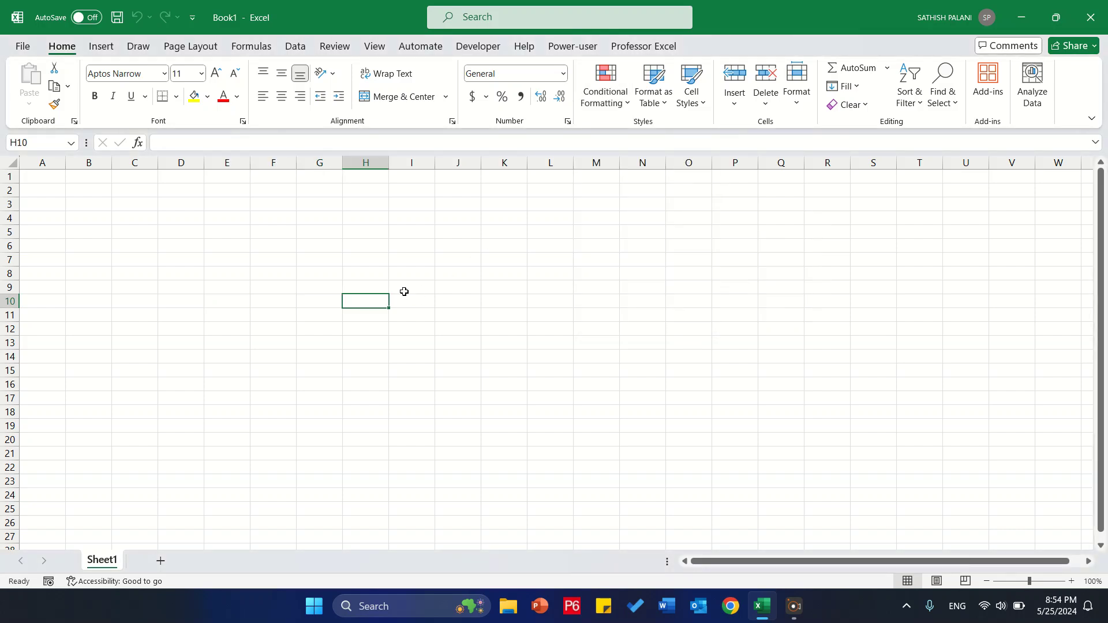
type("High")
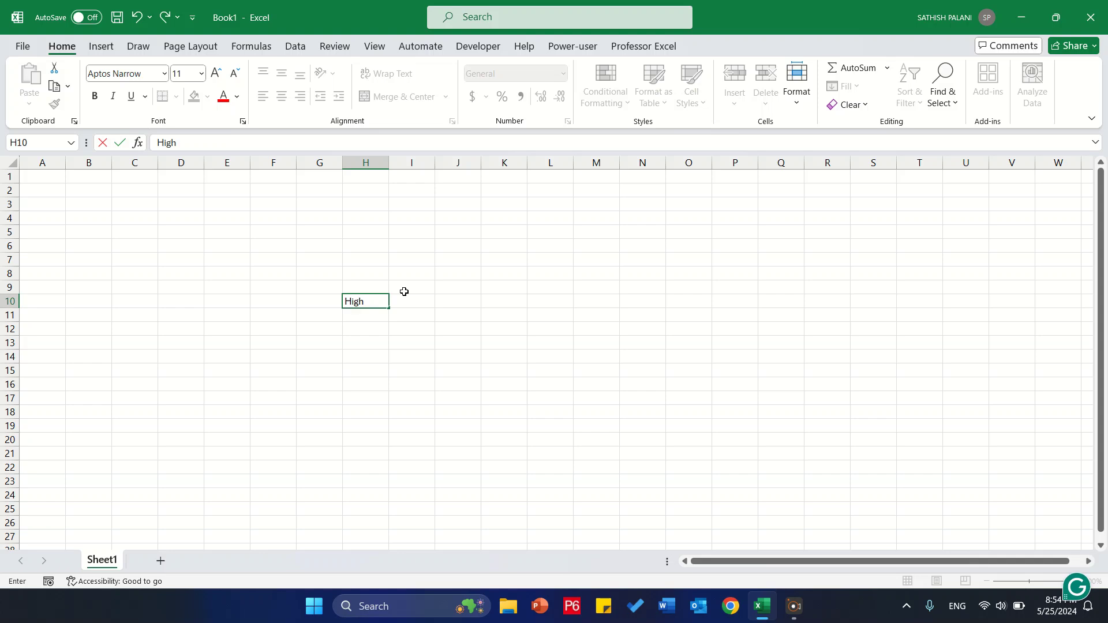
key("Return")
type("Low")
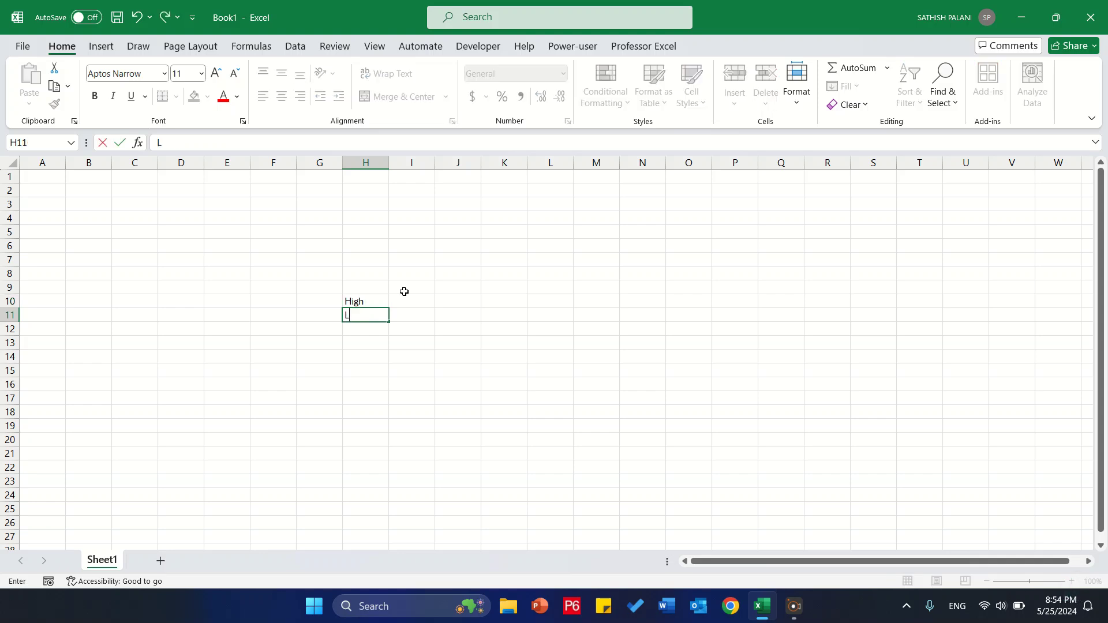
key("Return")
type("medium")
key("Return")
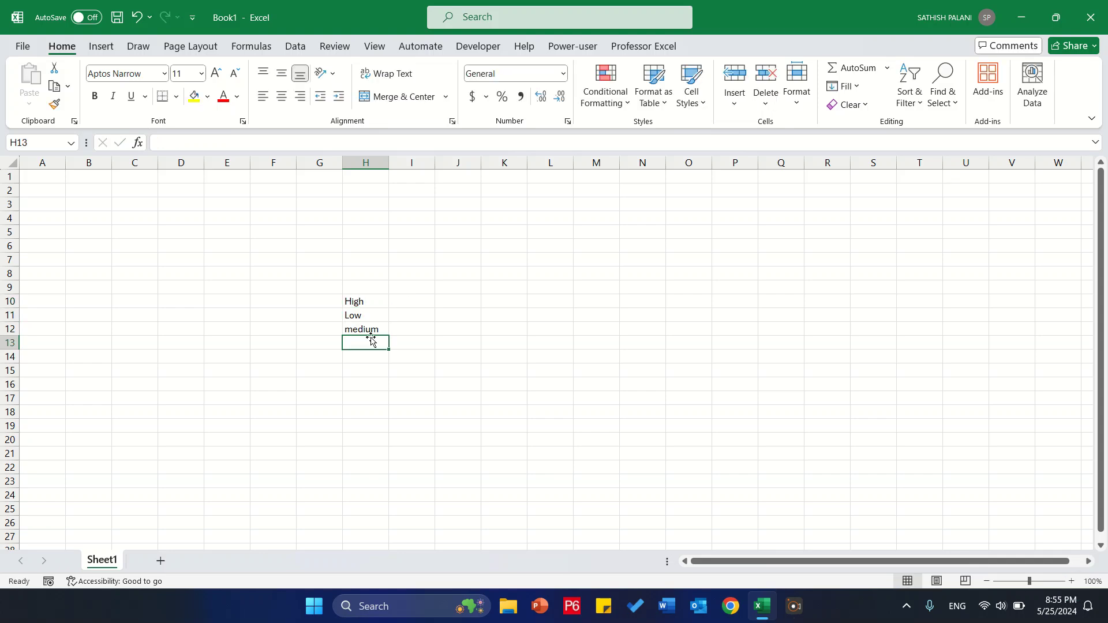
key("Up")
key("Up")
key("Up")
key("Up")
key("Down")
key("Down")
key("Down")
key("Down")
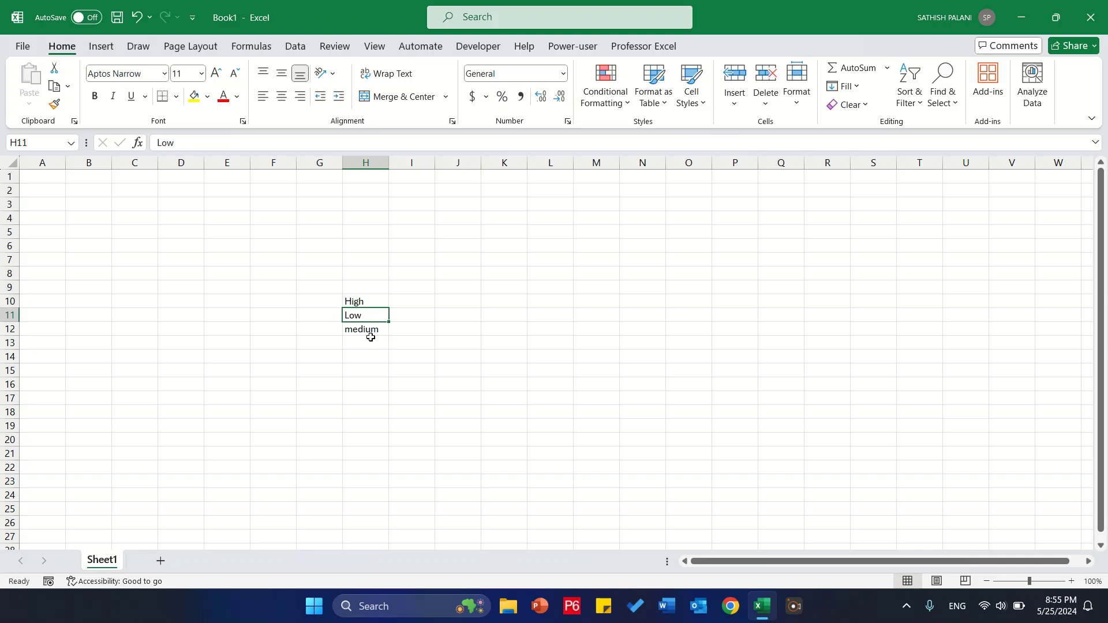
key("Up")
key("Up")
key("Up")
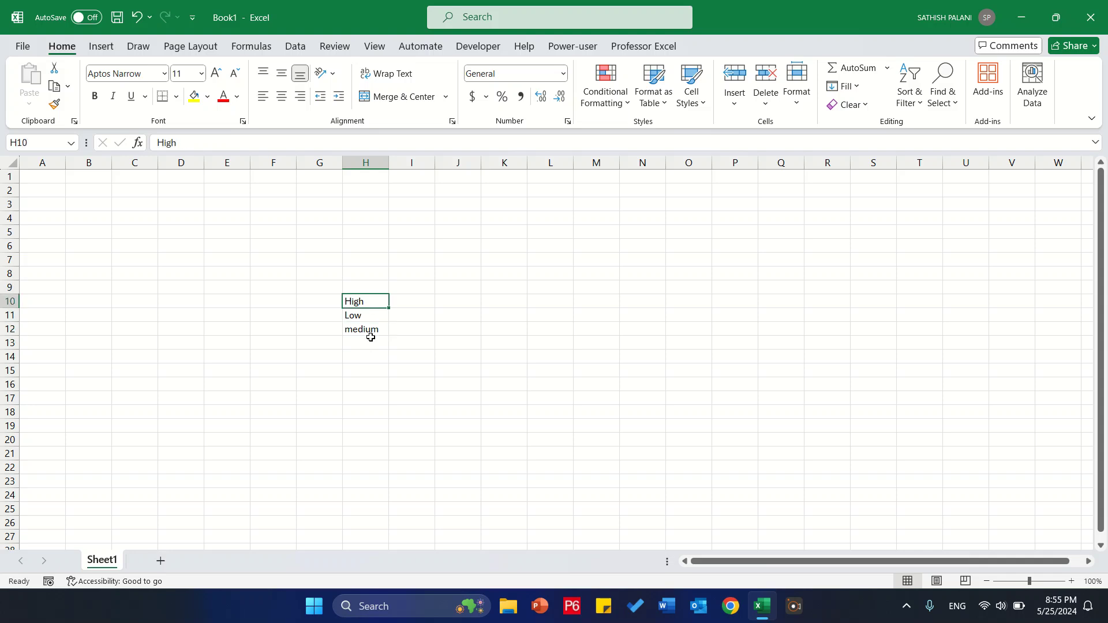
key("Down")
key("Down")
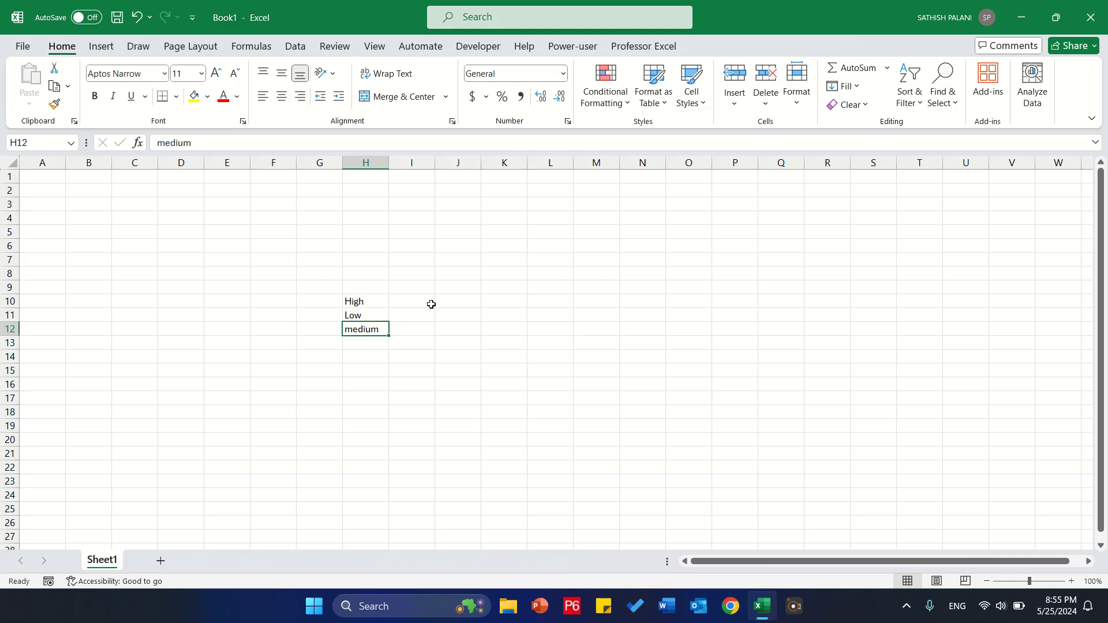
Step: Fill the cells beside the labels with standard colors: I10 red, I11 green and I12 yellow
left_click(414, 304)
left_click(240, 188, "shift")
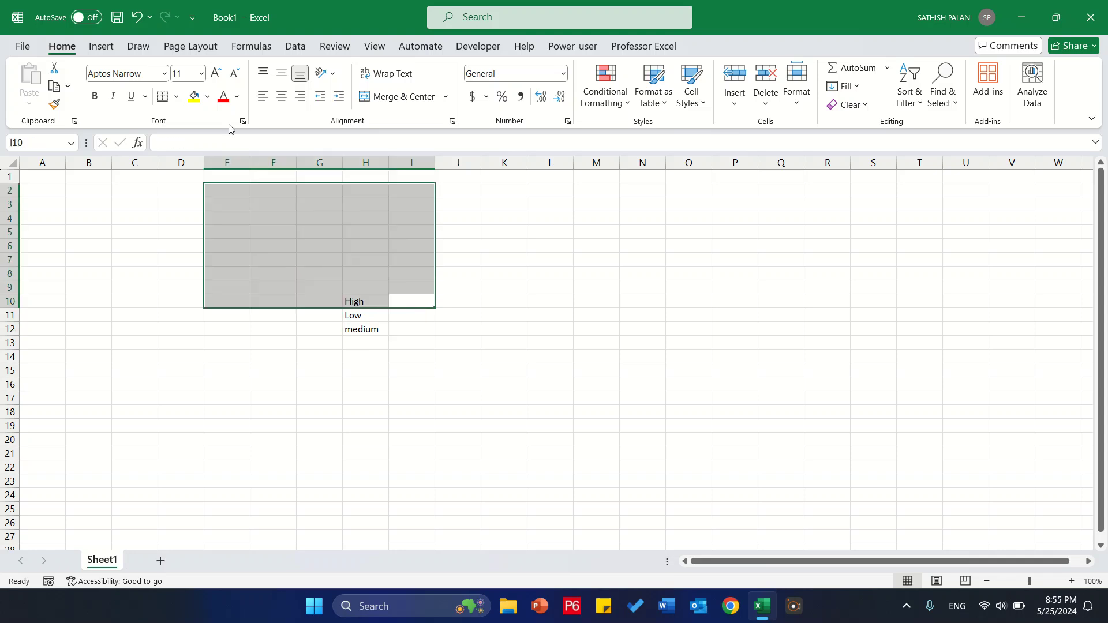
left_click(419, 304)
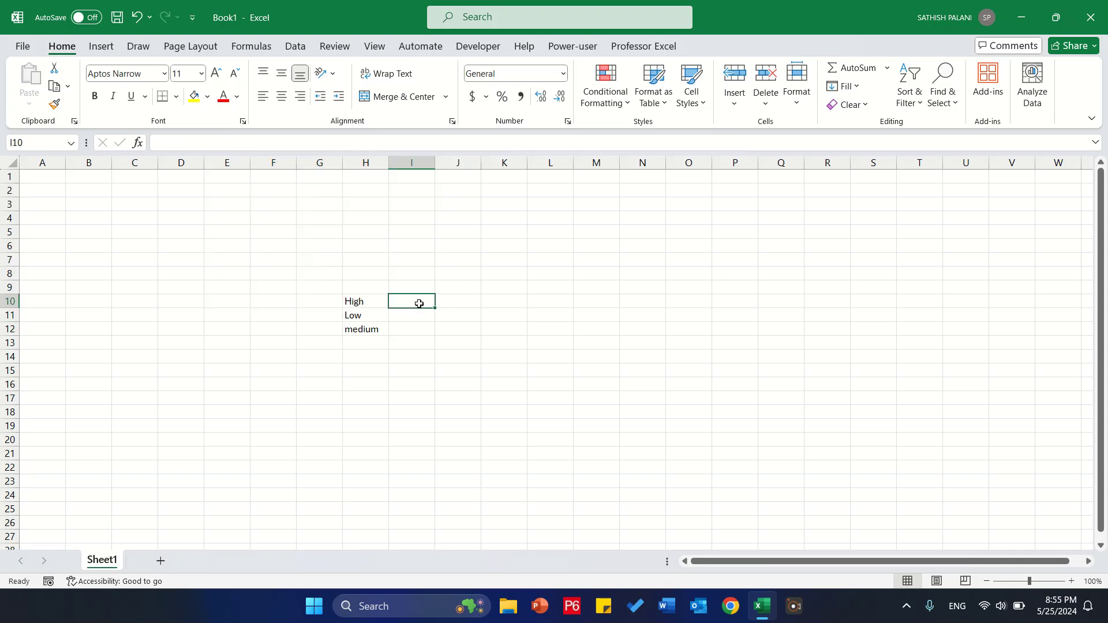
left_click(207, 96)
left_click(206, 231)
left_click(404, 321)
left_click(208, 96)
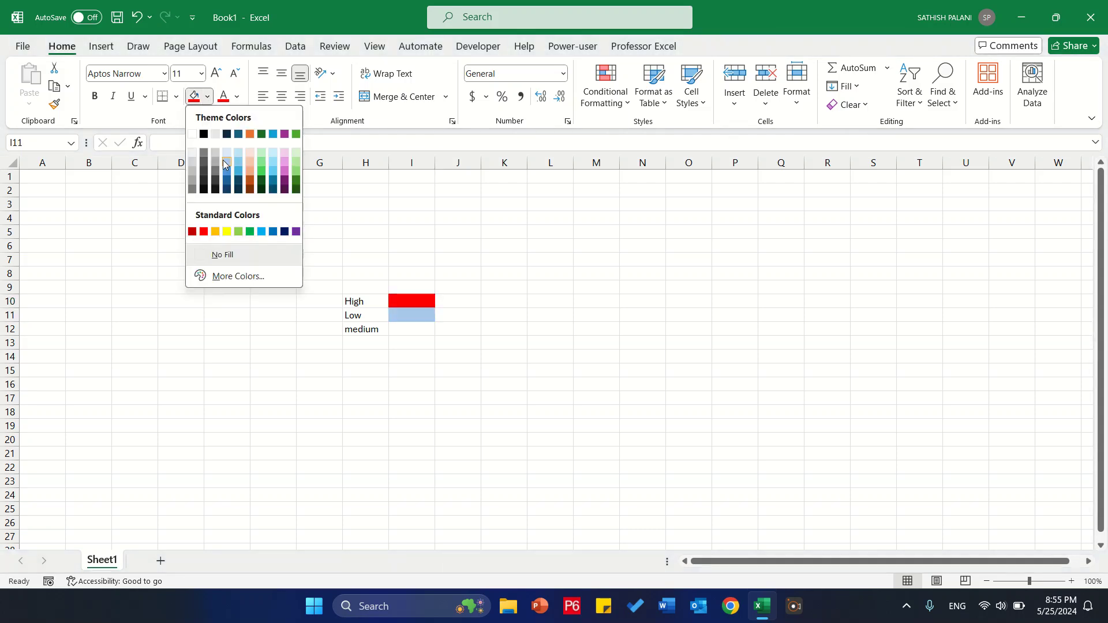
left_click(250, 231)
left_click(399, 330)
left_click(208, 95)
left_click(230, 232)
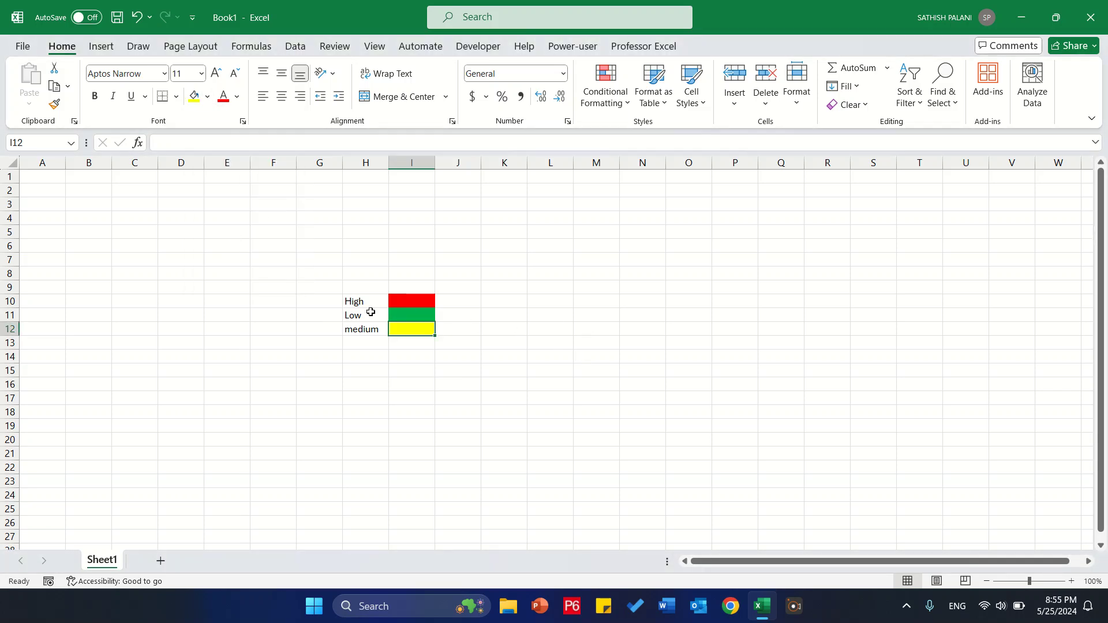
Step: Copy the three labels in H10:H12 and paste them into M13:M15
left_click_drag(360, 301, 364, 329)
key("ctrl+c")
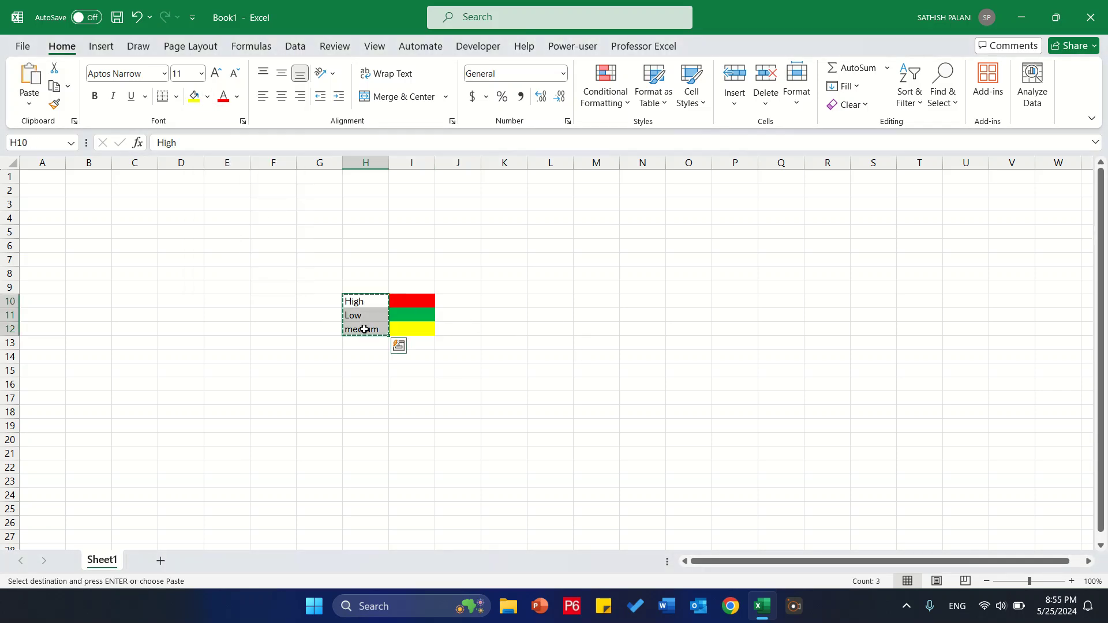
left_click(599, 341)
key("ctrl+v")
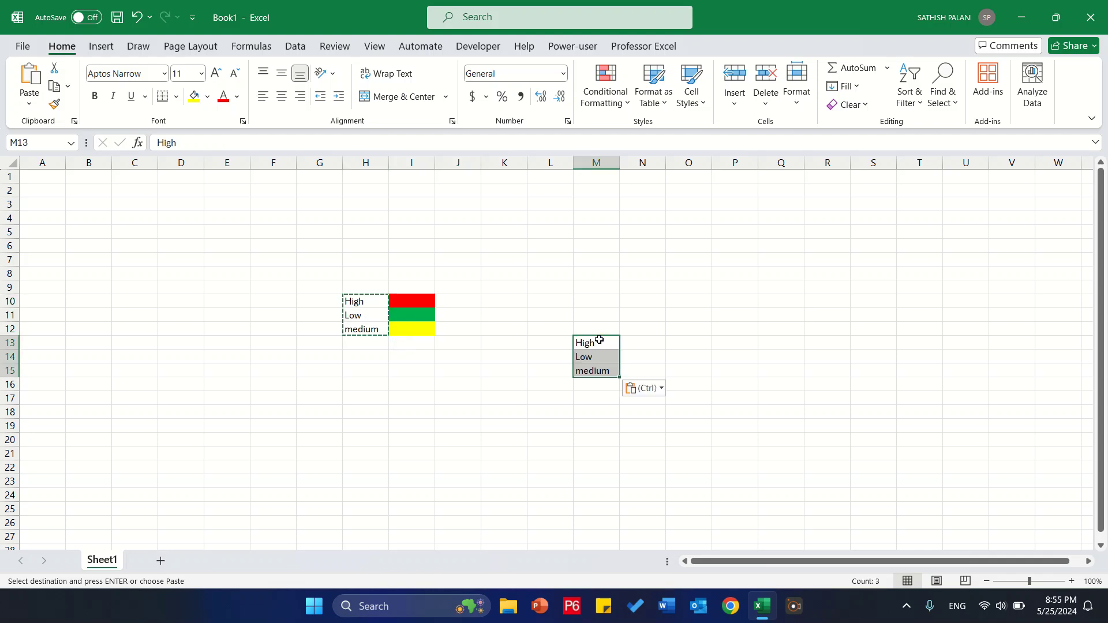
left_click(679, 344)
Step: Start a conditional formatting rule for cell M13 that formats only cells whose value is equal to High
left_click(608, 342)
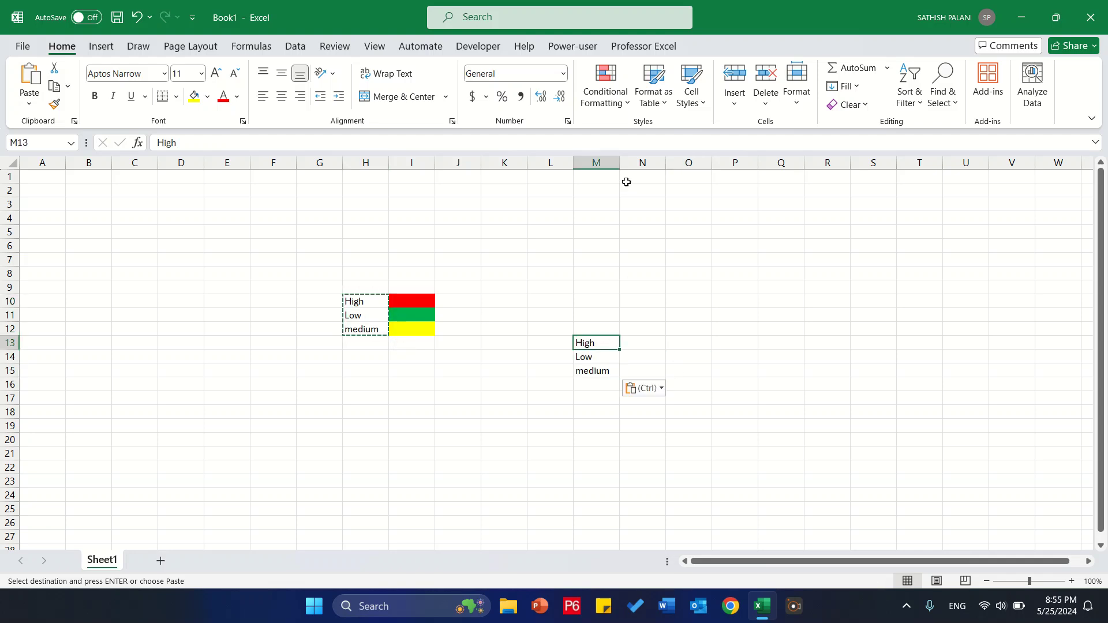
left_click(619, 111)
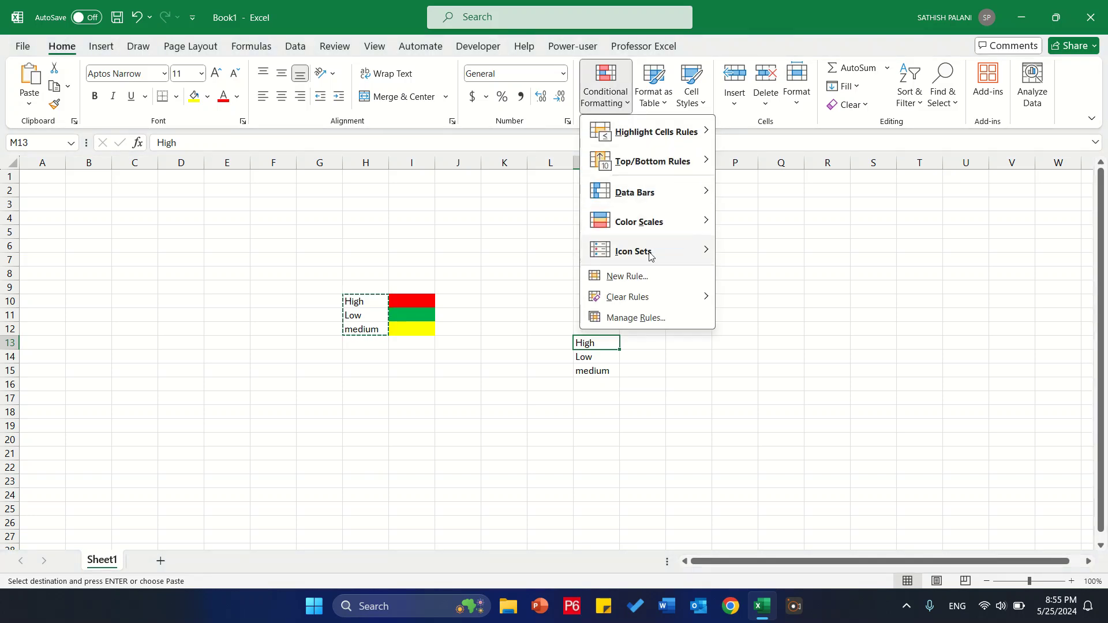
left_click(651, 276)
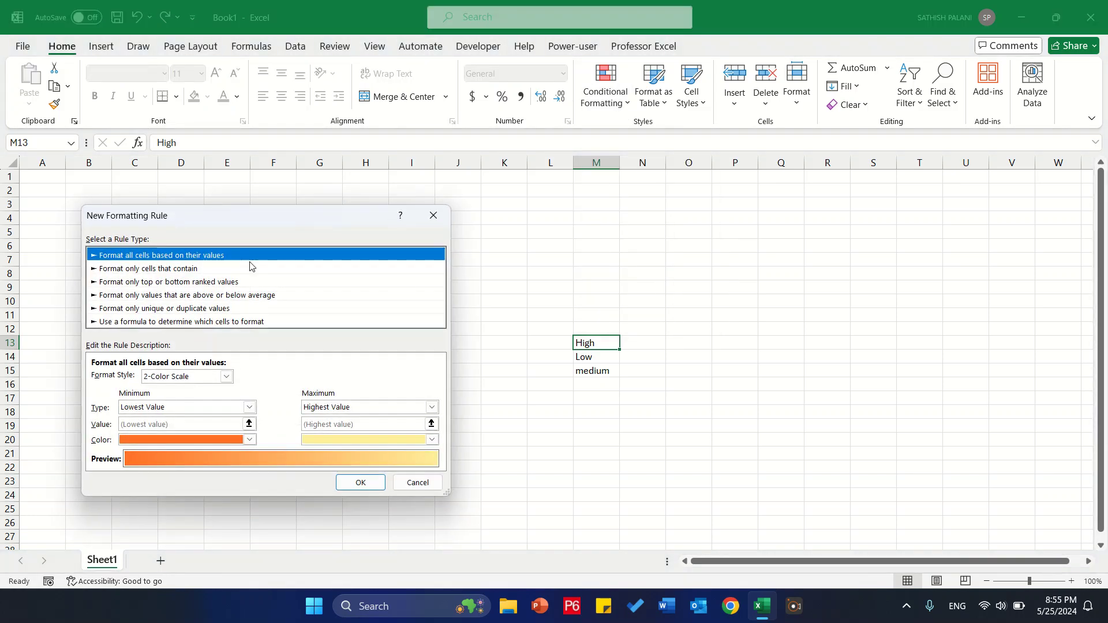
left_click(191, 269)
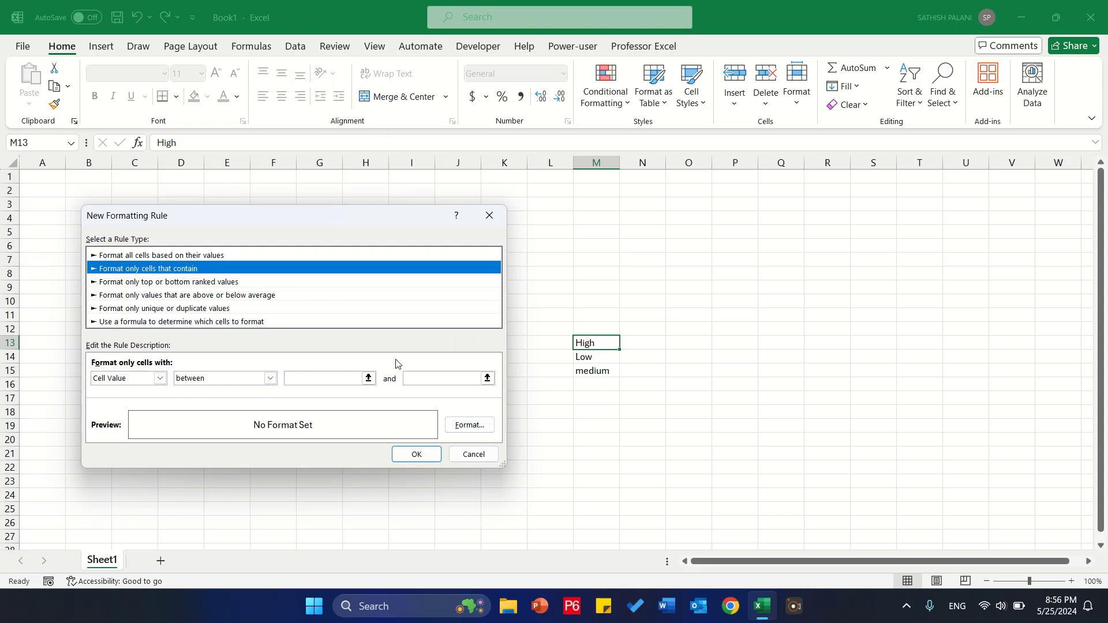
left_click(262, 383)
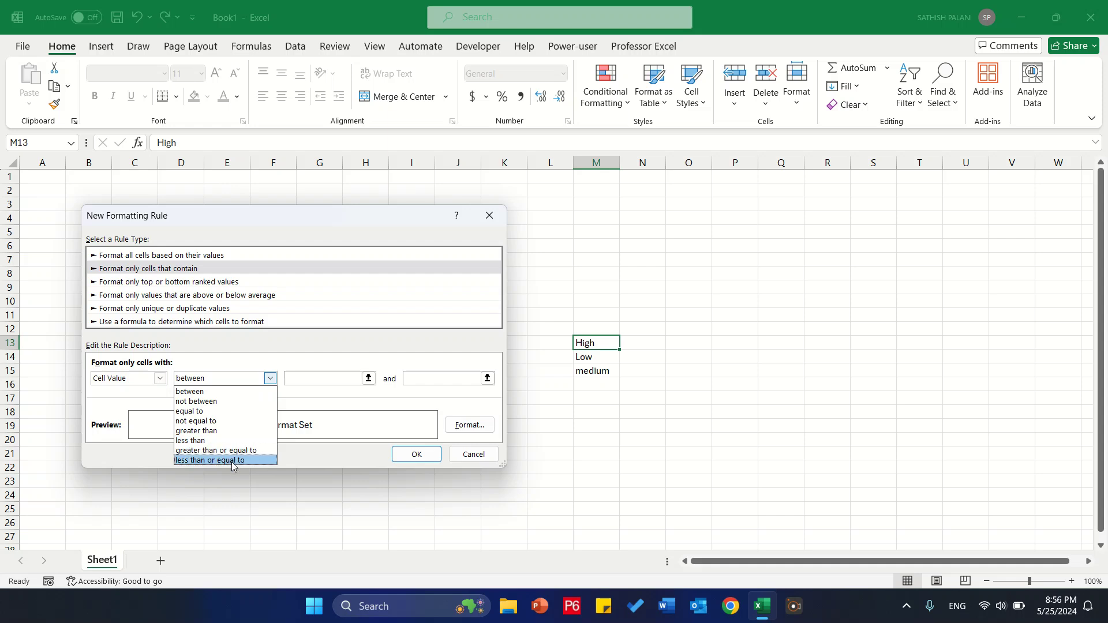
left_click(242, 418)
left_click(334, 382)
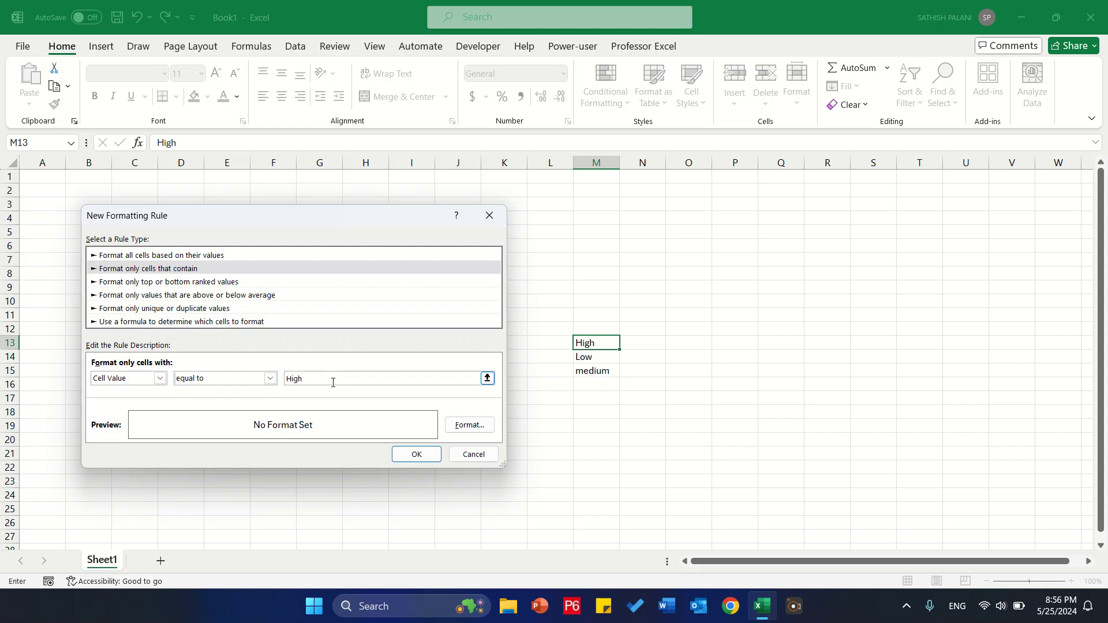
Step: Set the rule's format to a red background fill
left_click(455, 426)
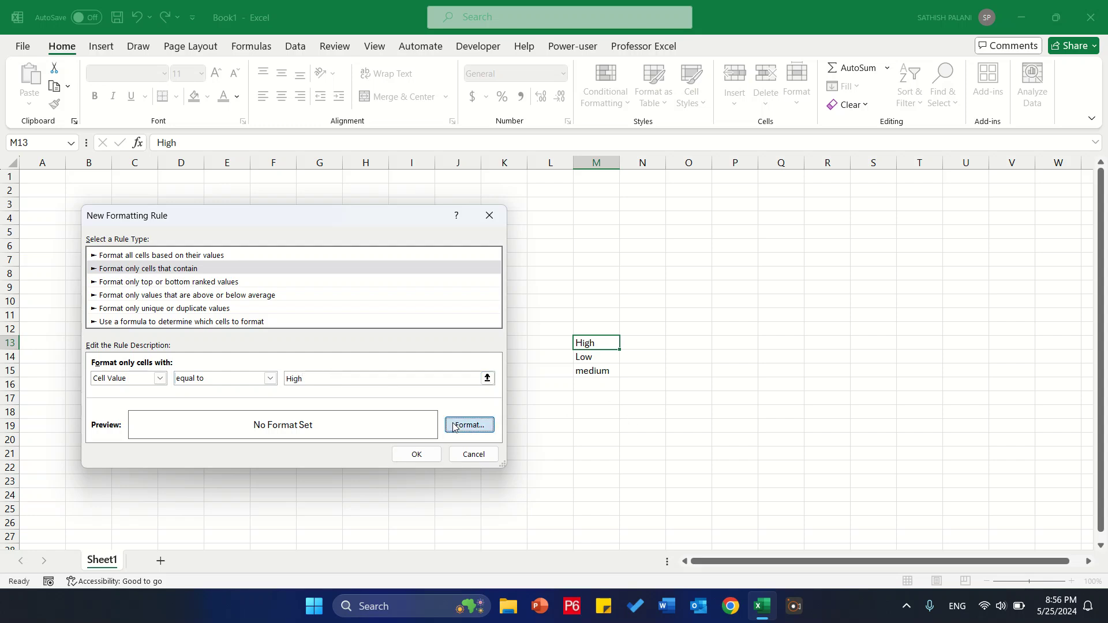
left_click(241, 167)
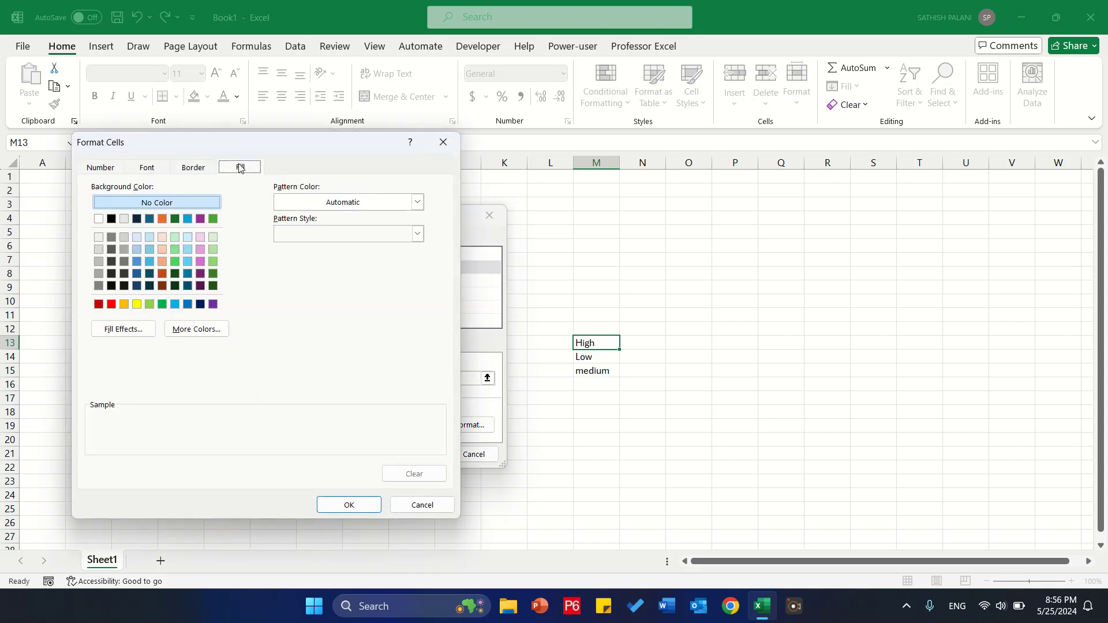
left_click(111, 305)
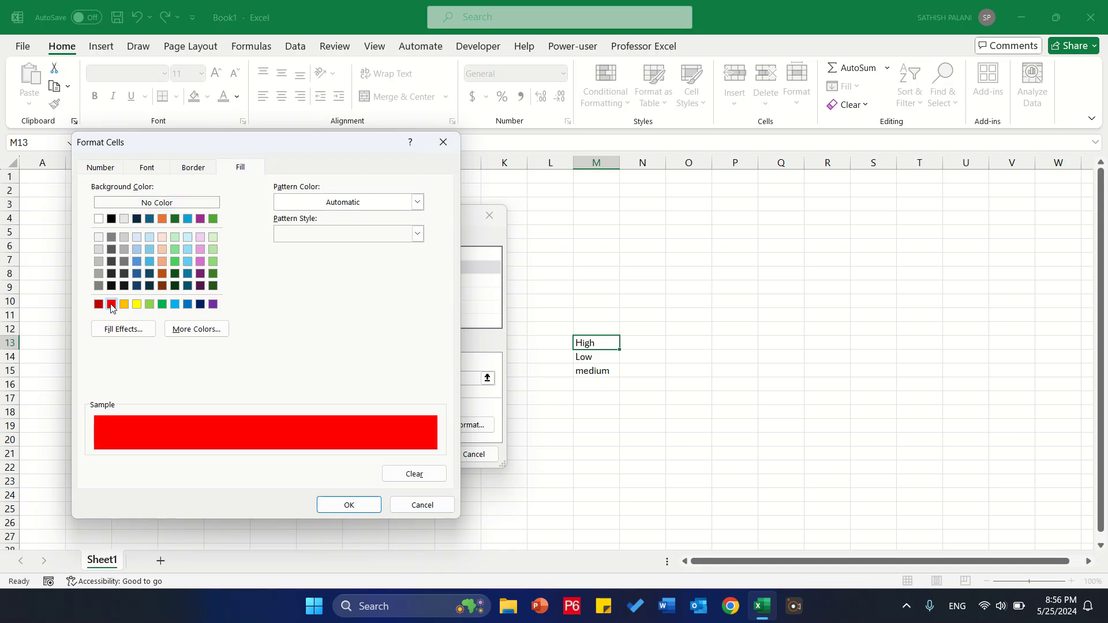
left_click(349, 505)
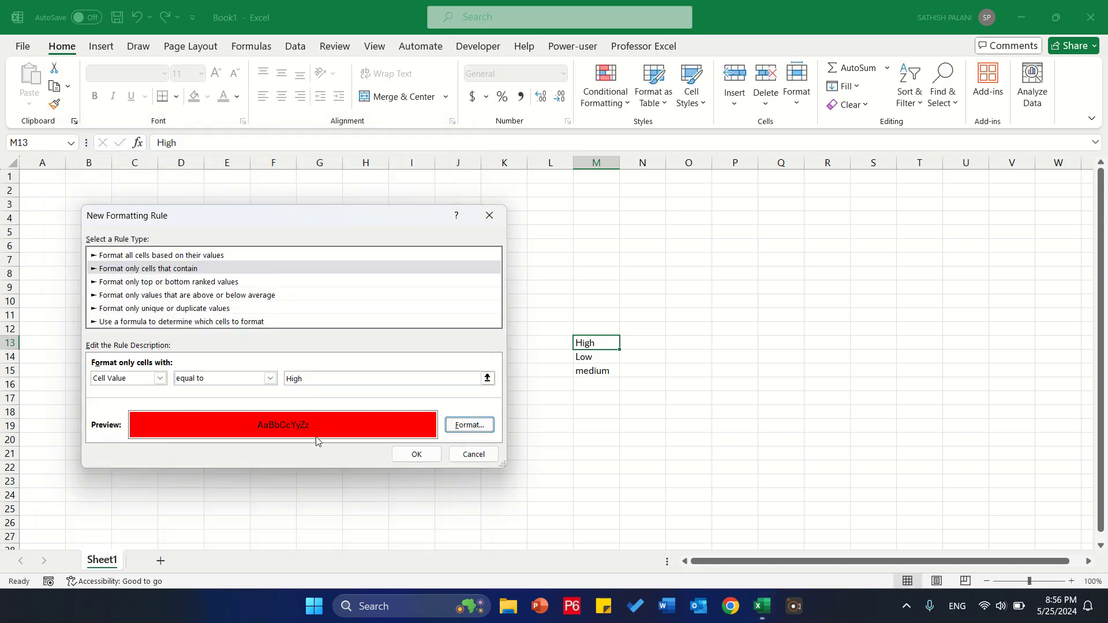
Step: Add the Bold font style to the rule's format and apply the rule to cell M13
left_click(469, 425)
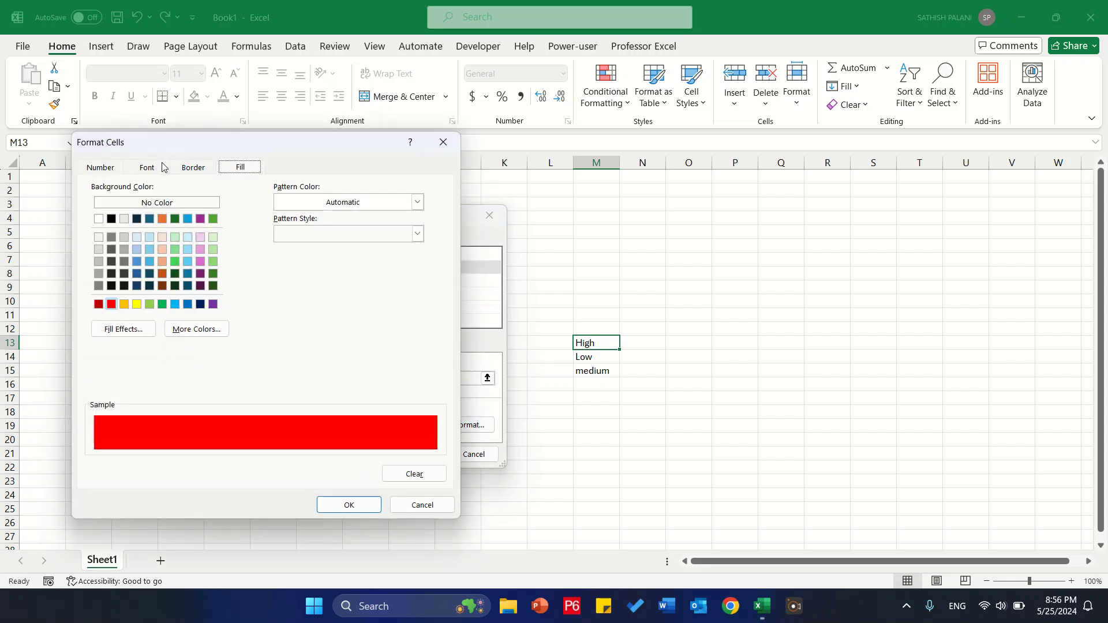
left_click(159, 167)
left_click(271, 235)
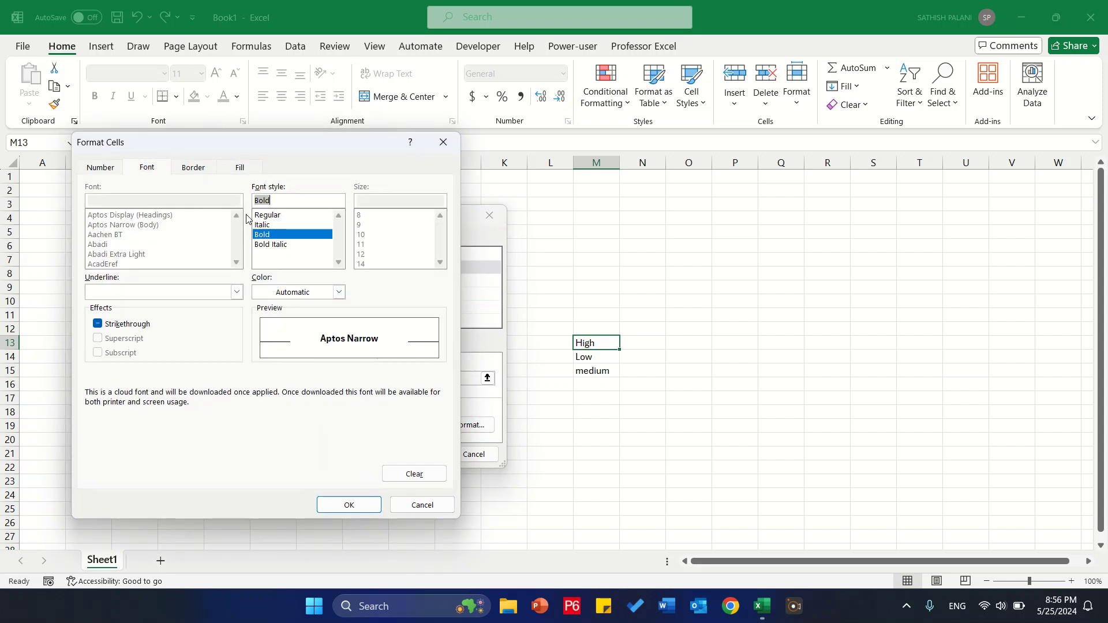
left_click(338, 293)
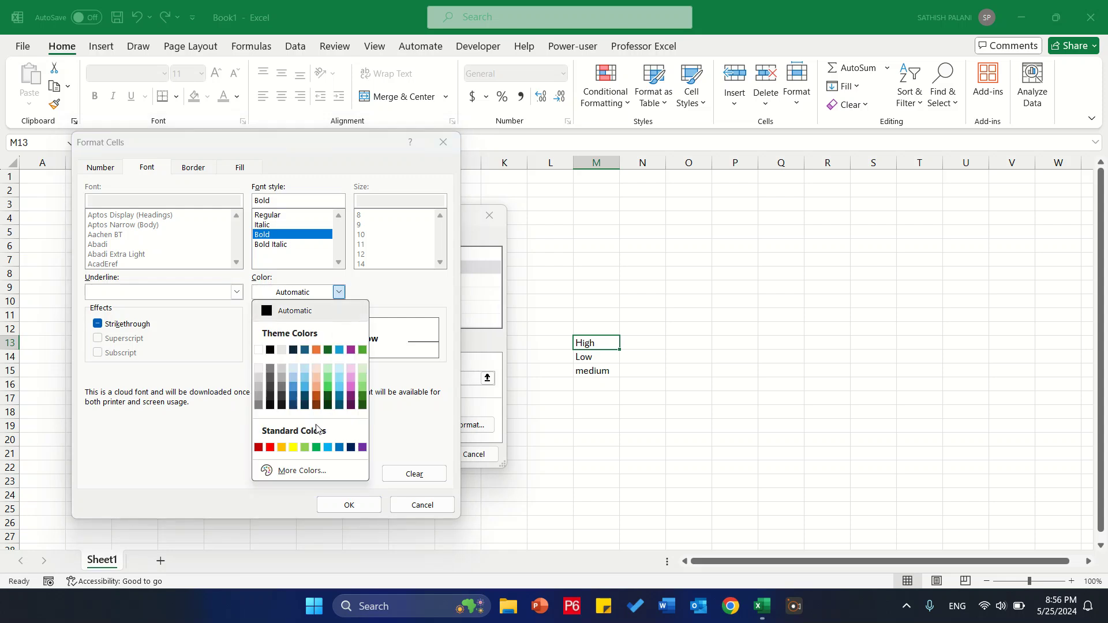
left_click(354, 507)
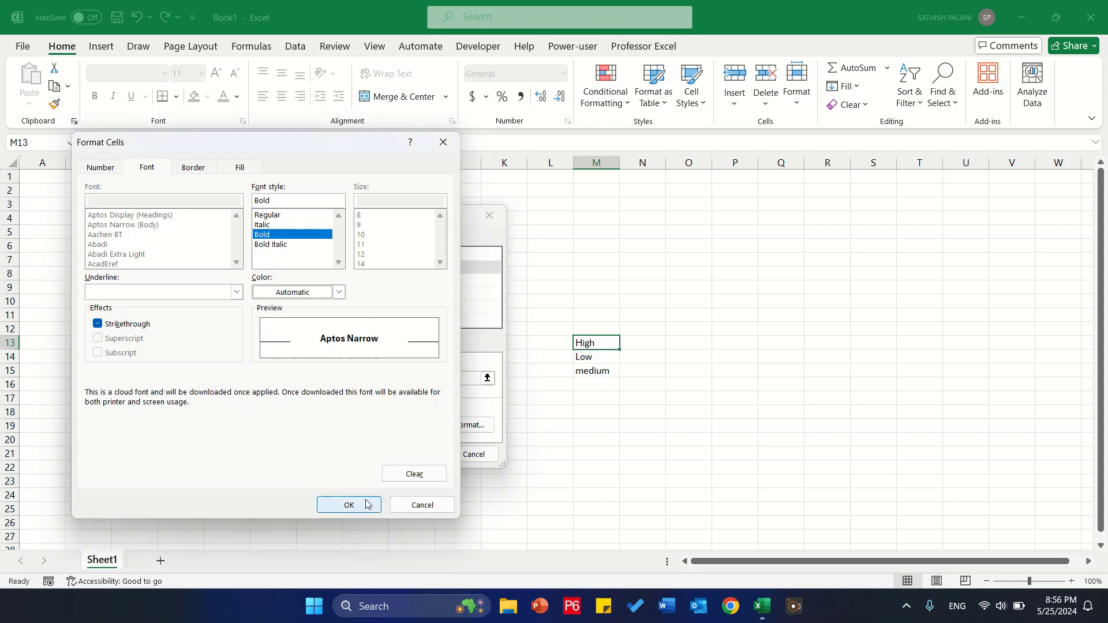
left_click(360, 506)
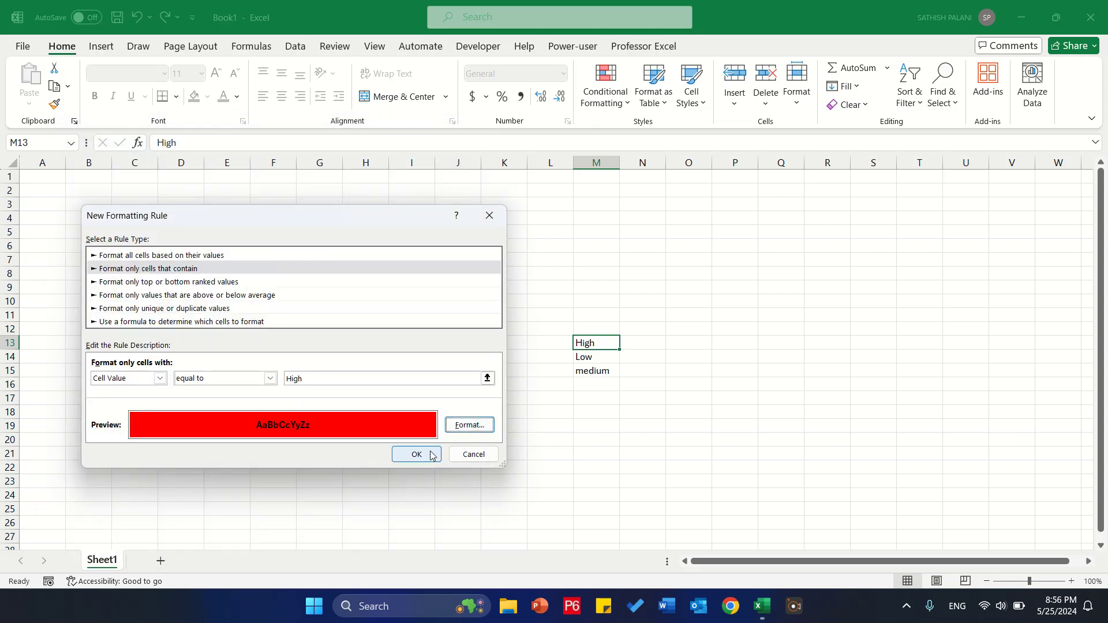
left_click(431, 455)
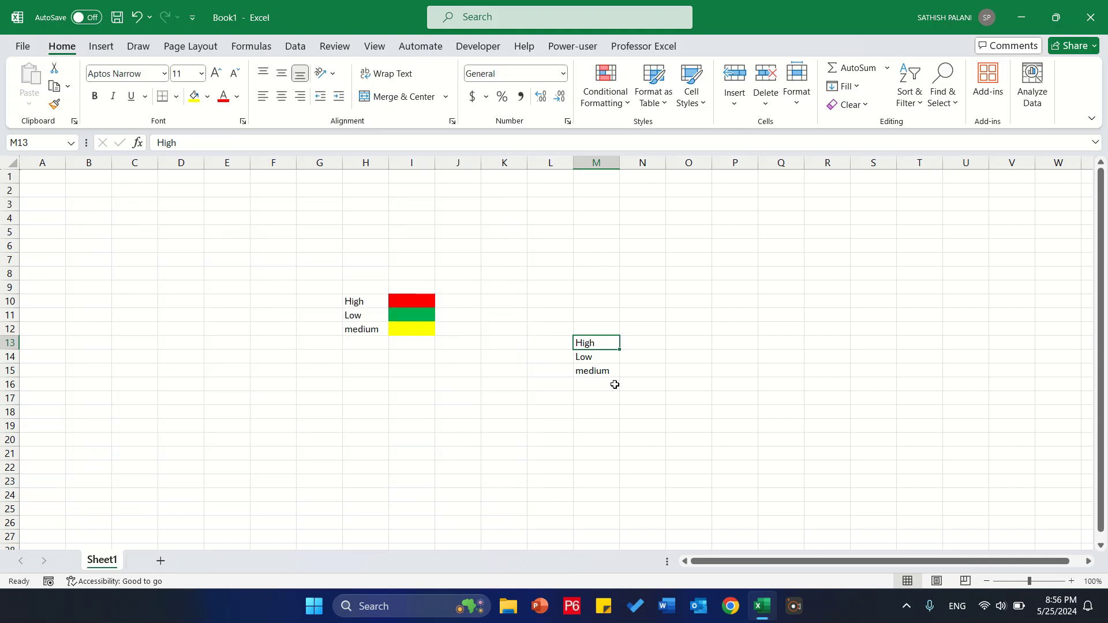
Step: Re-enter the existing text High in cell M13 so that the conditional format is applied
left_click(605, 86)
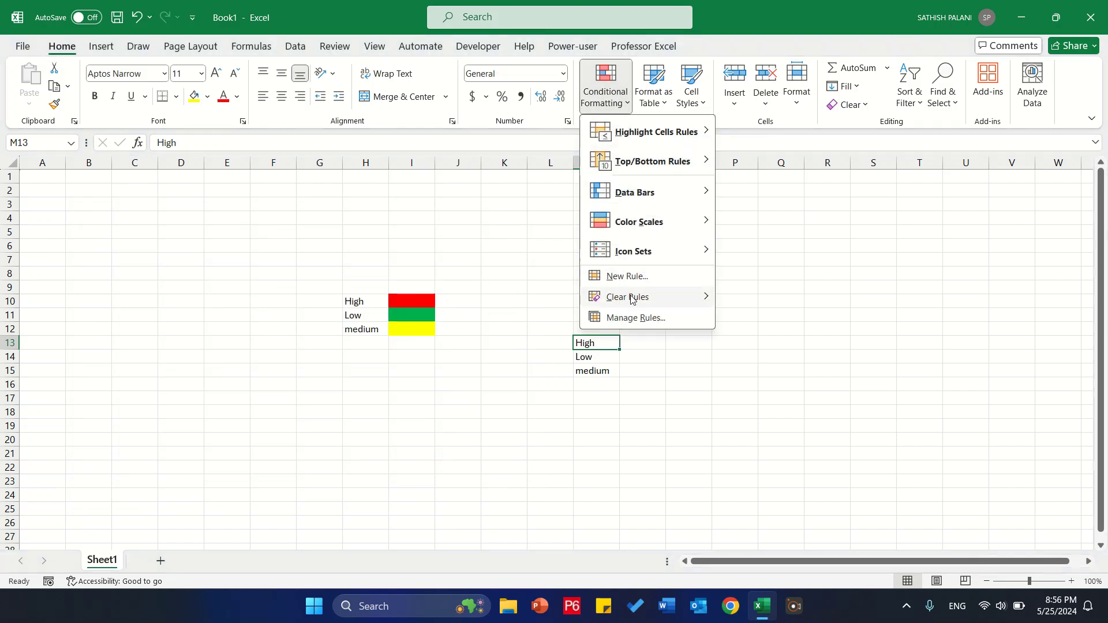
left_click(605, 345)
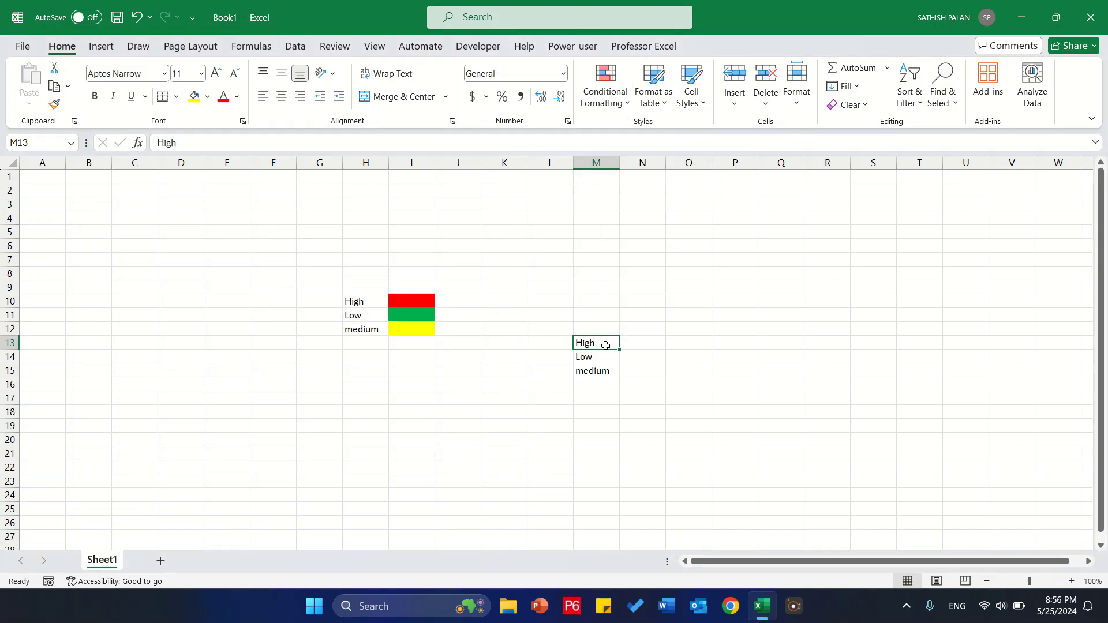
double_click(606, 345)
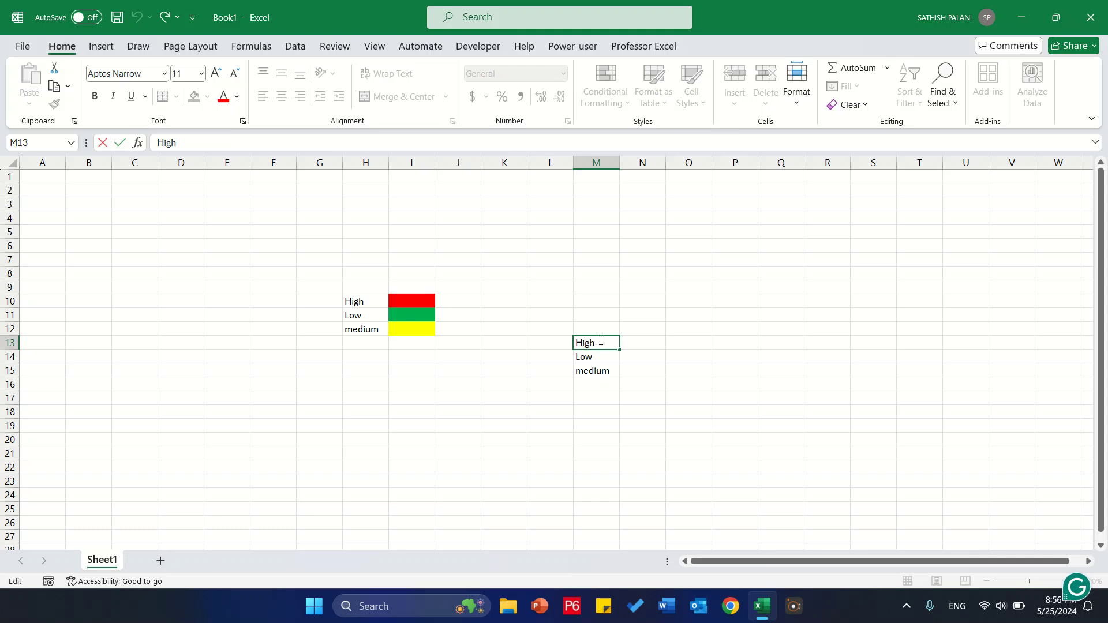
key("Return")
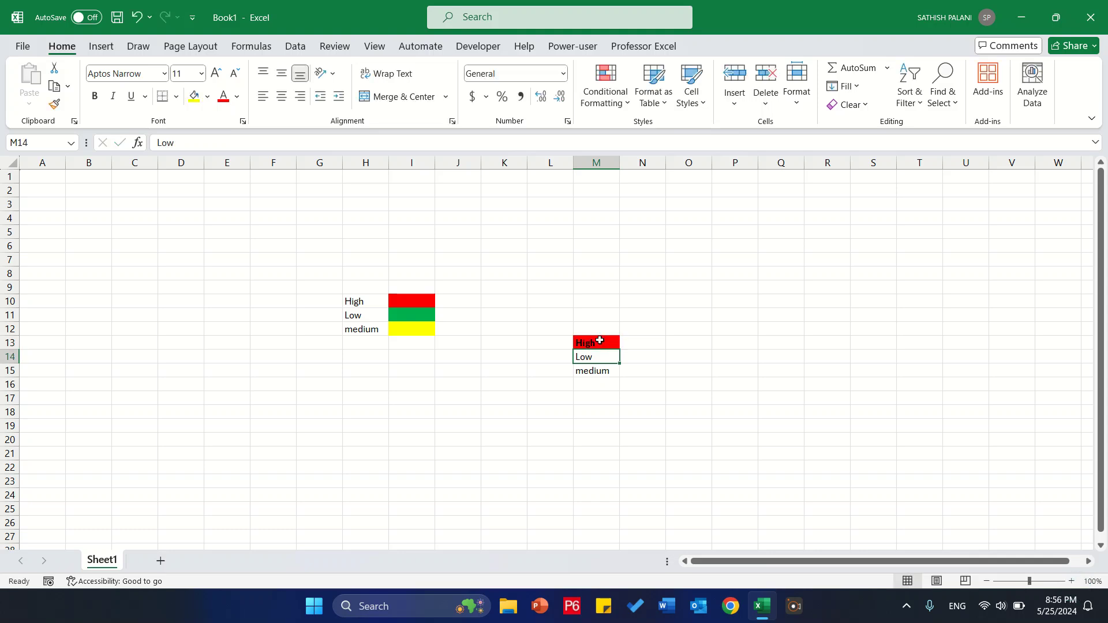
left_click(600, 341)
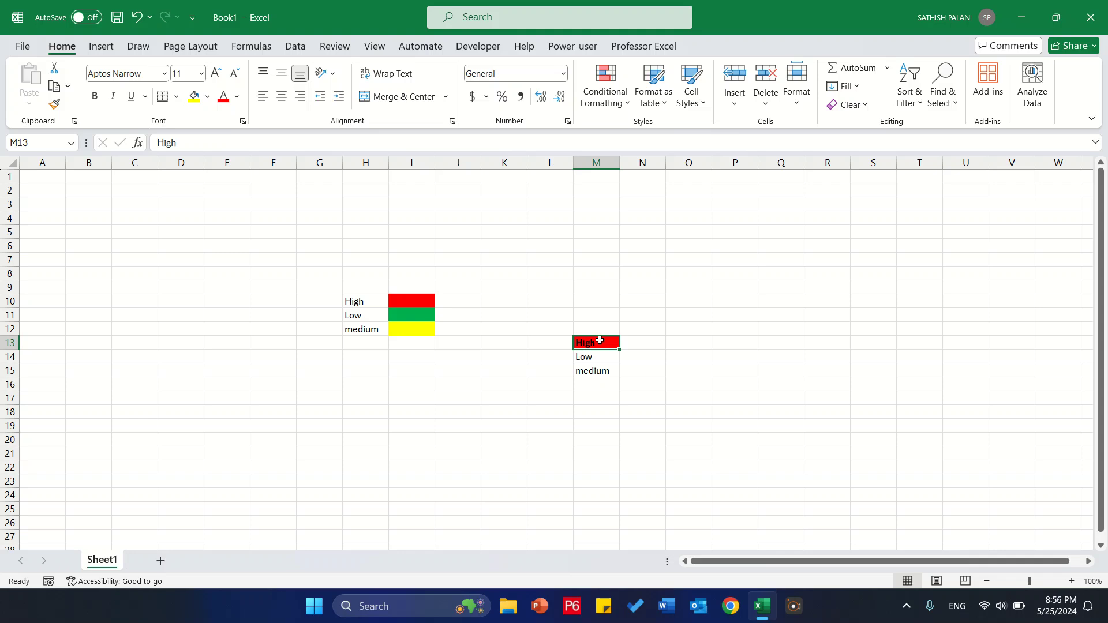
double_click(600, 340)
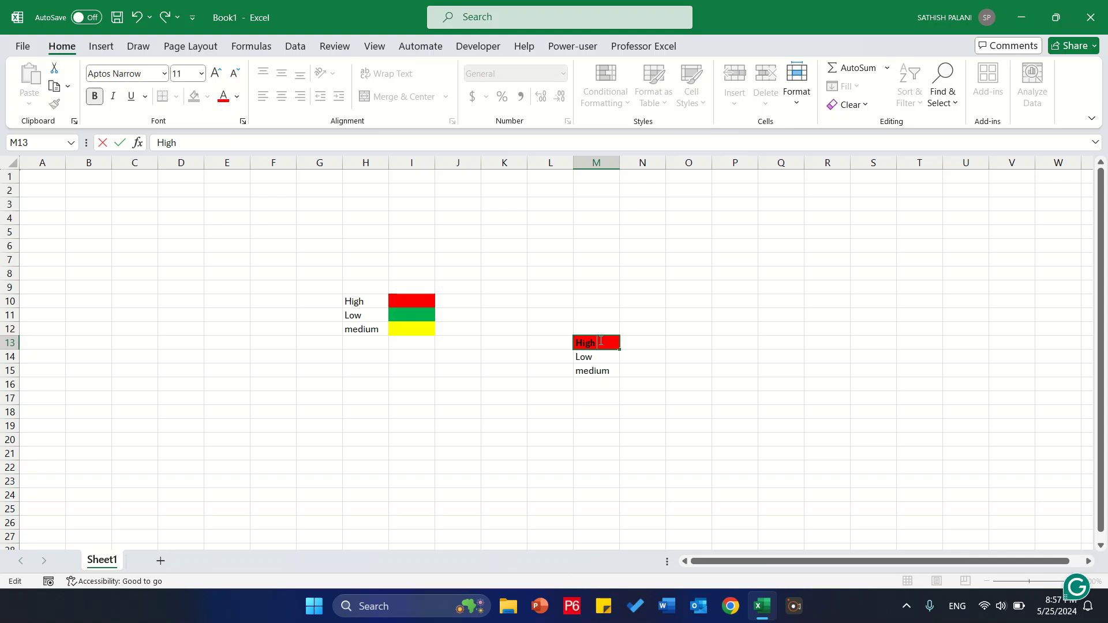
key("Escape")
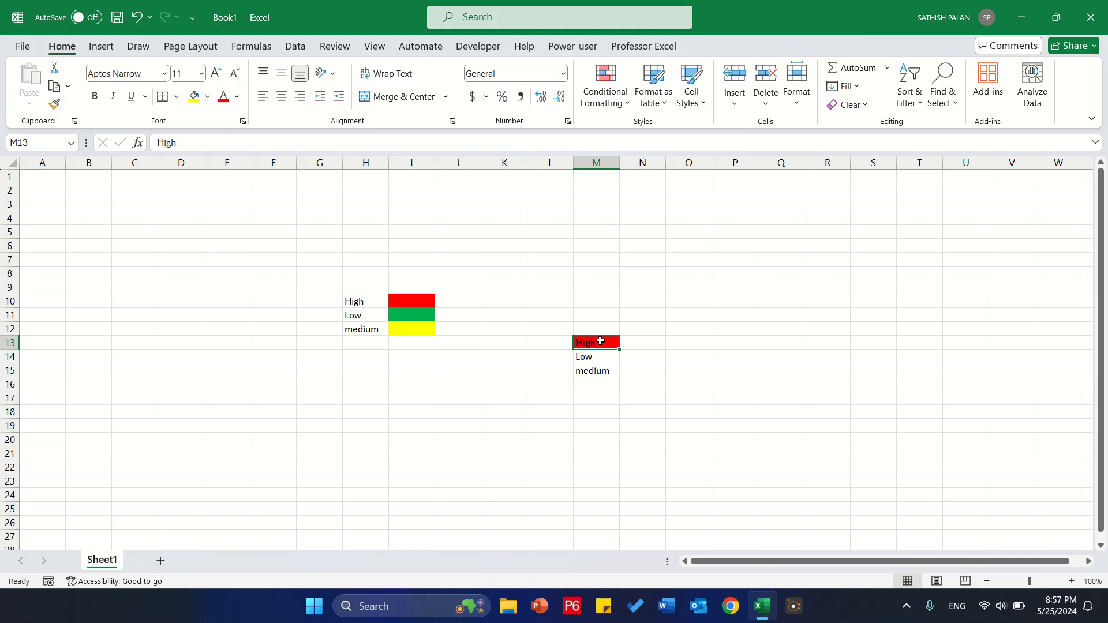
Step: Review the existing High rule in the rules manager for cells M13:M15 and delete it
left_click_drag(601, 341, 599, 385)
key("shift+Up")
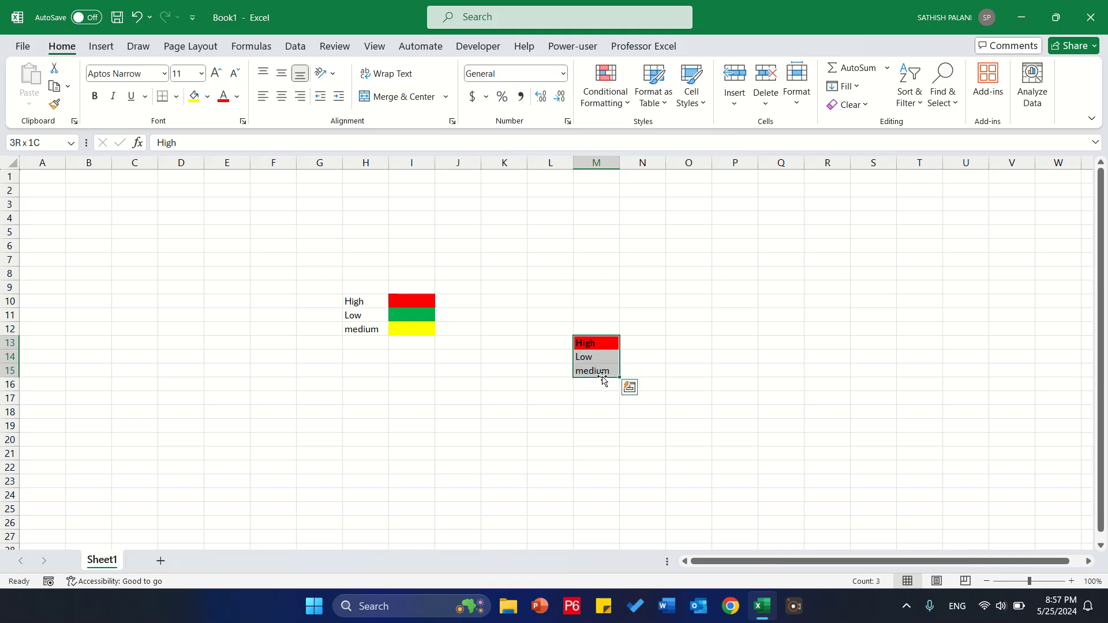
left_click(617, 100)
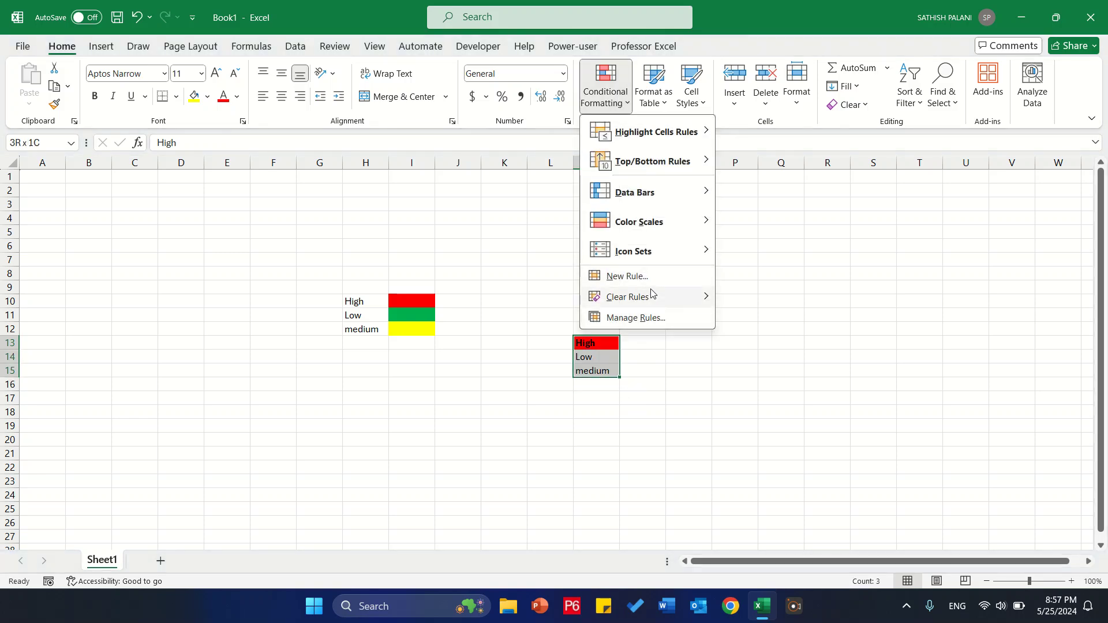
left_click(648, 316)
double_click(290, 325)
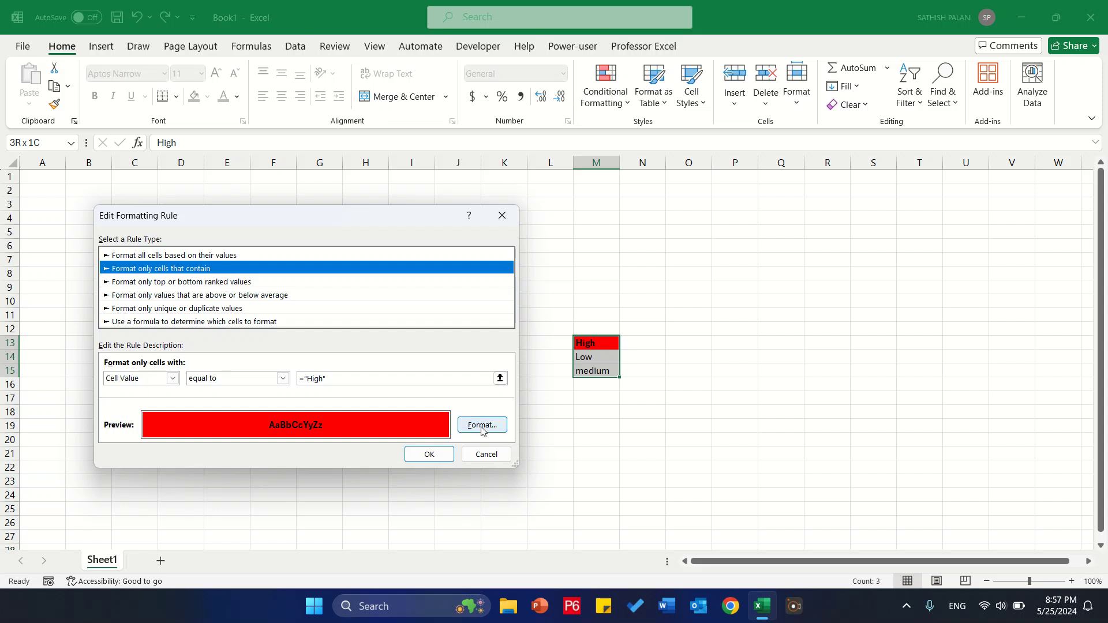
left_click(446, 455)
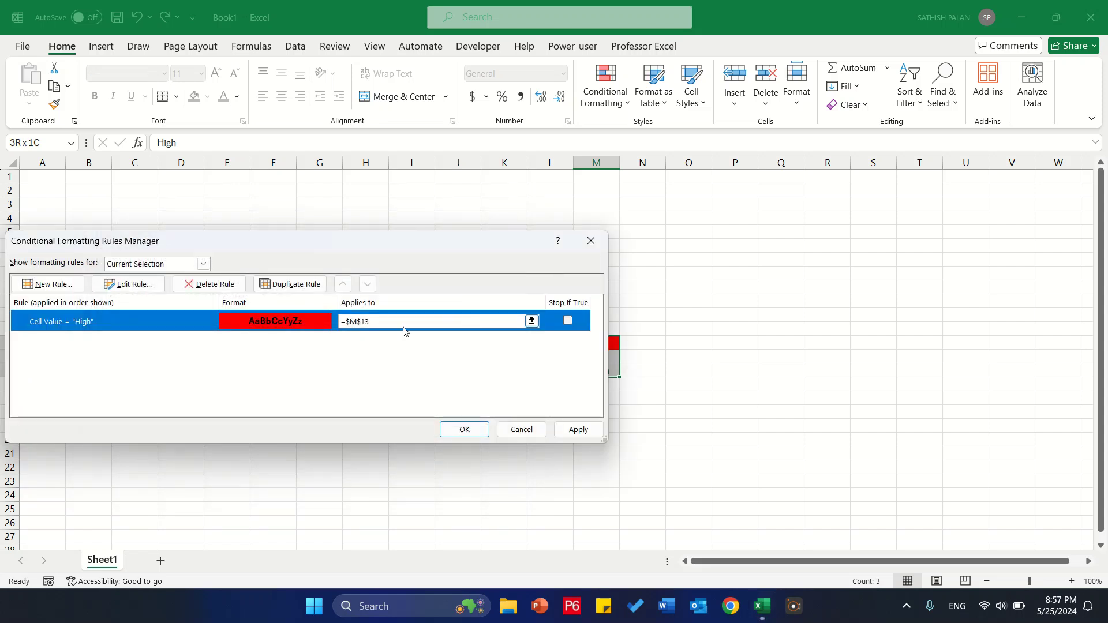
left_click_drag(448, 245, 1019, 194)
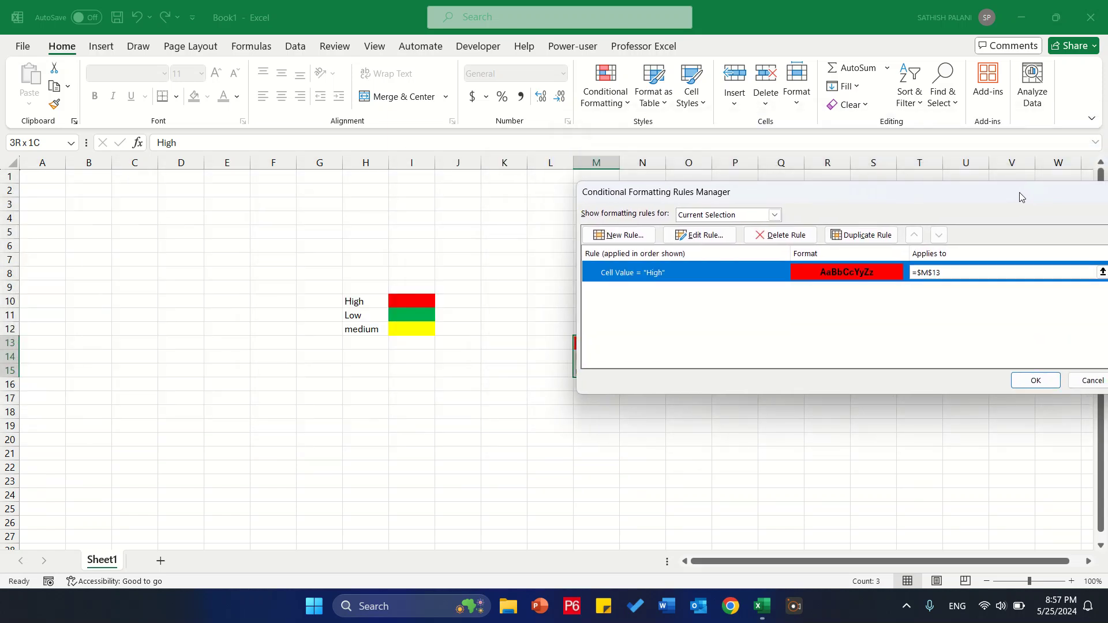
left_click(957, 272)
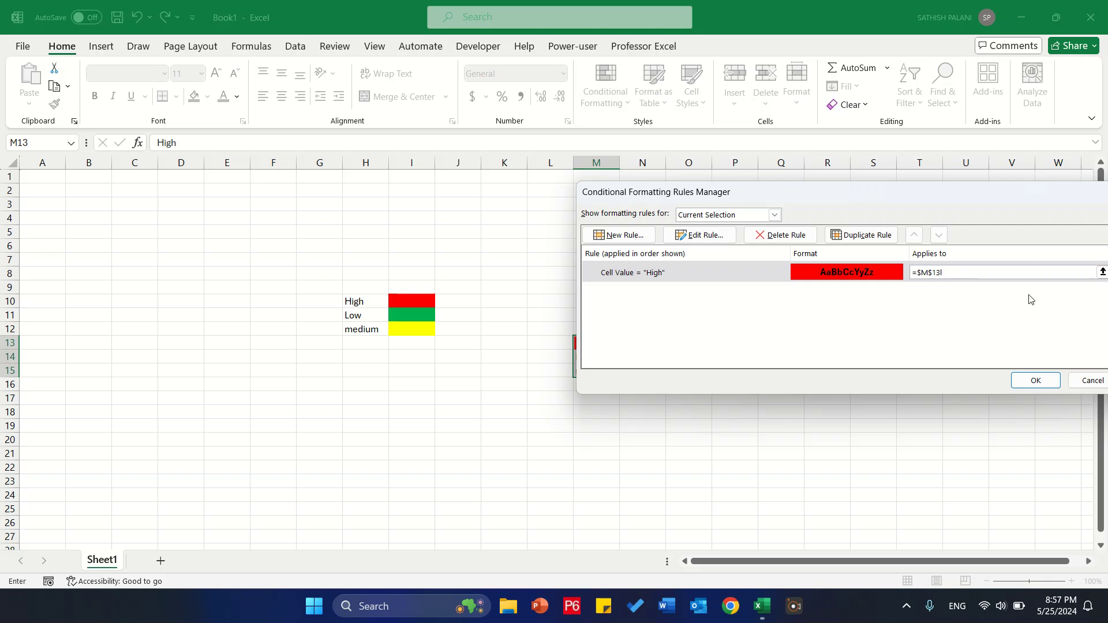
left_click(782, 241)
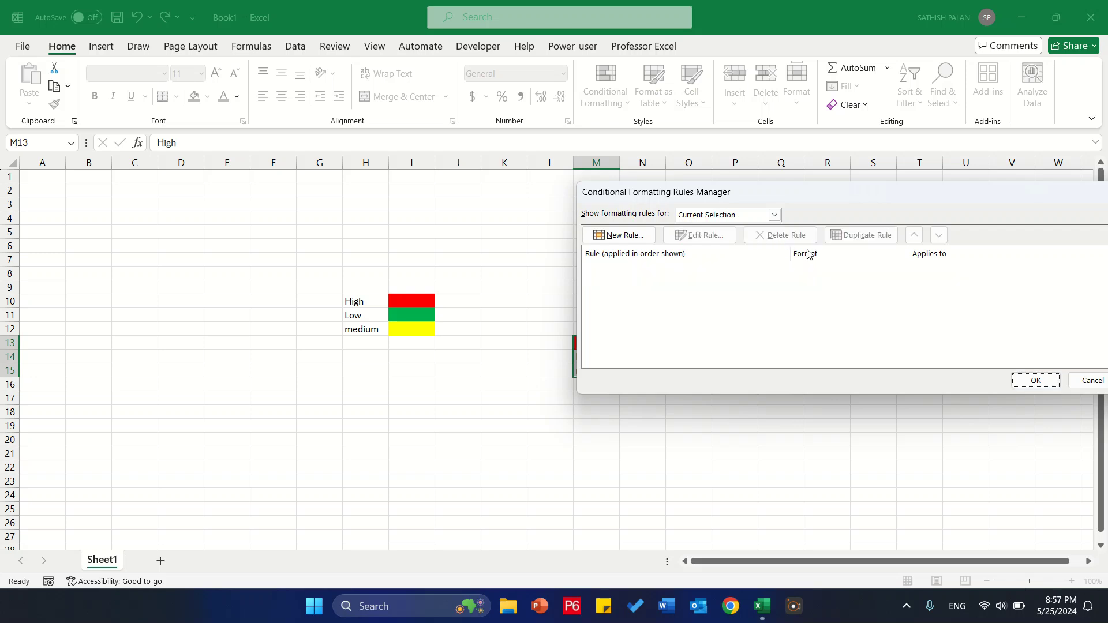
Step: Start a new conditional formatting rule for M13:M15 that formats only cells whose value is equal to High
left_click_drag(933, 195, 566, 163)
left_click(240, 199)
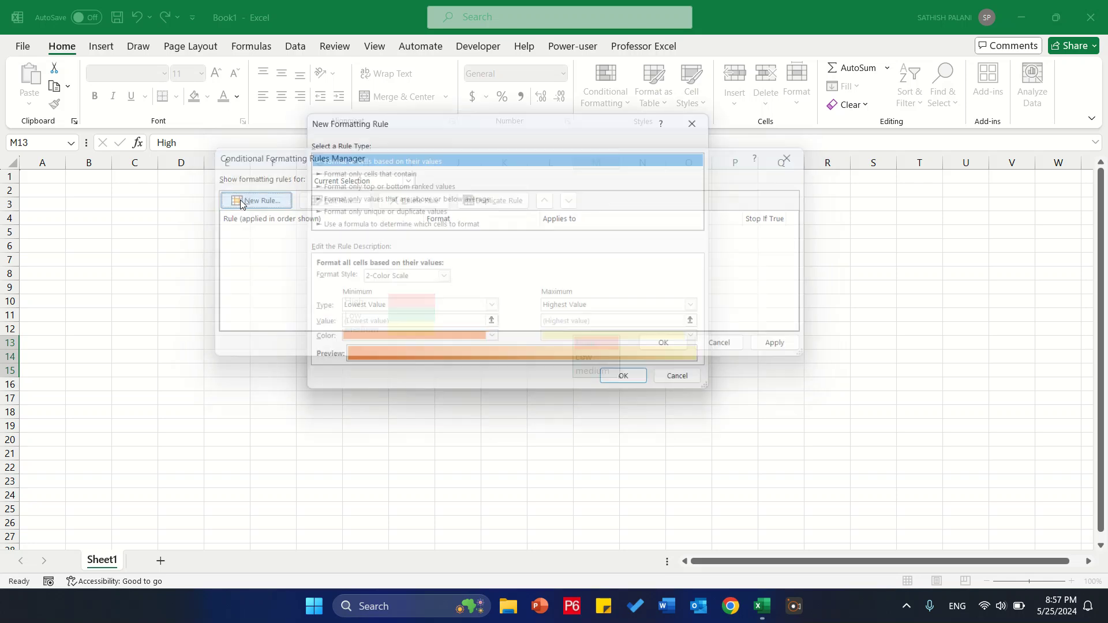
left_click(413, 171)
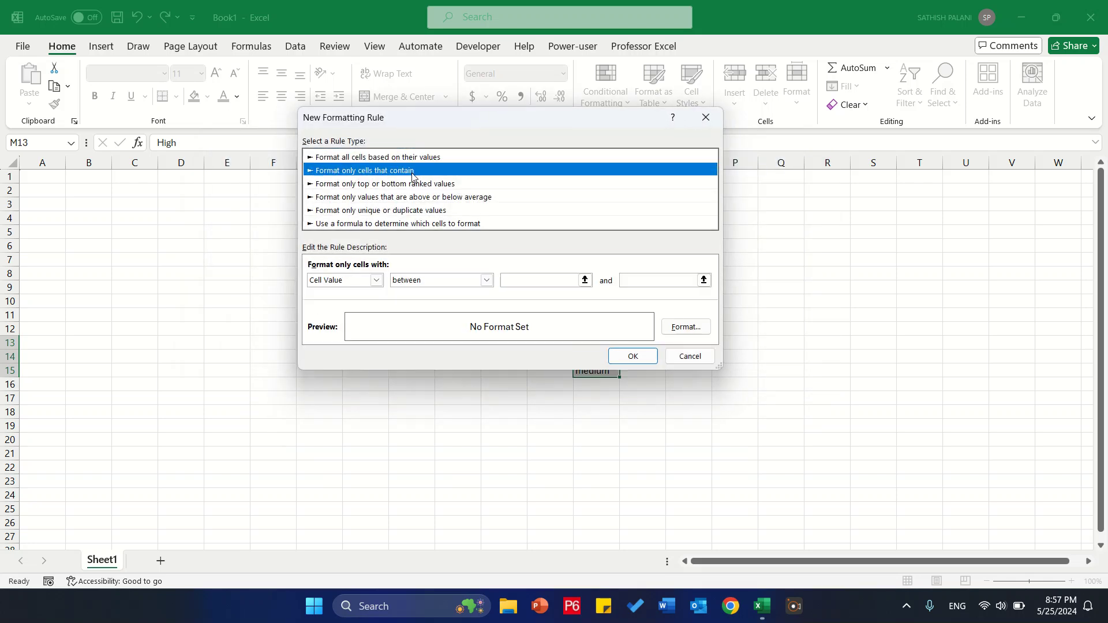
left_click(485, 283)
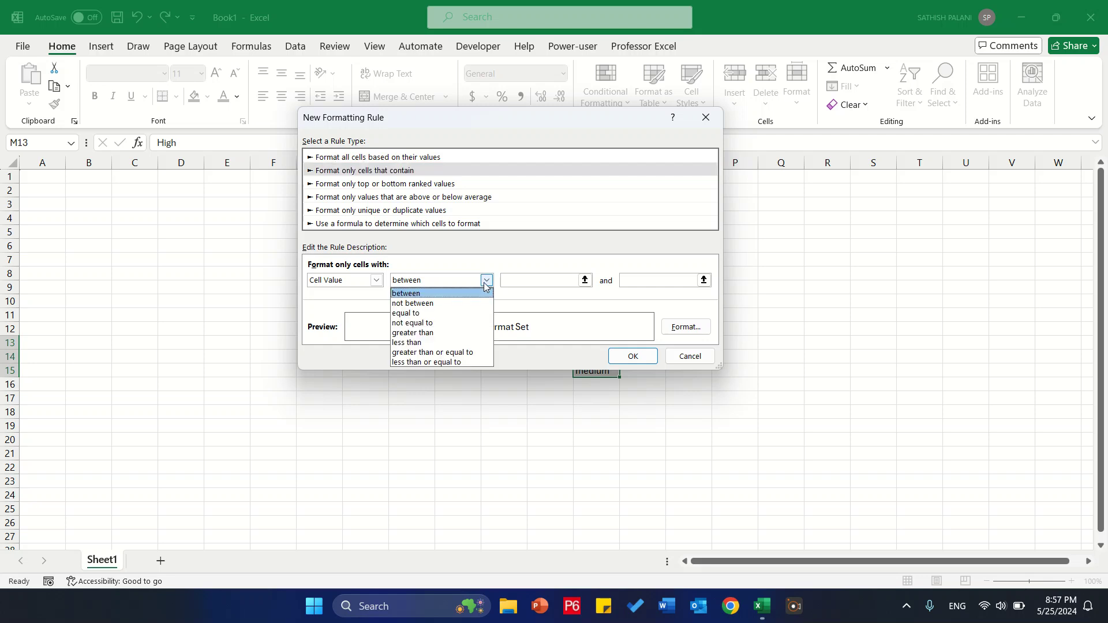
left_click(469, 313)
left_click(546, 282)
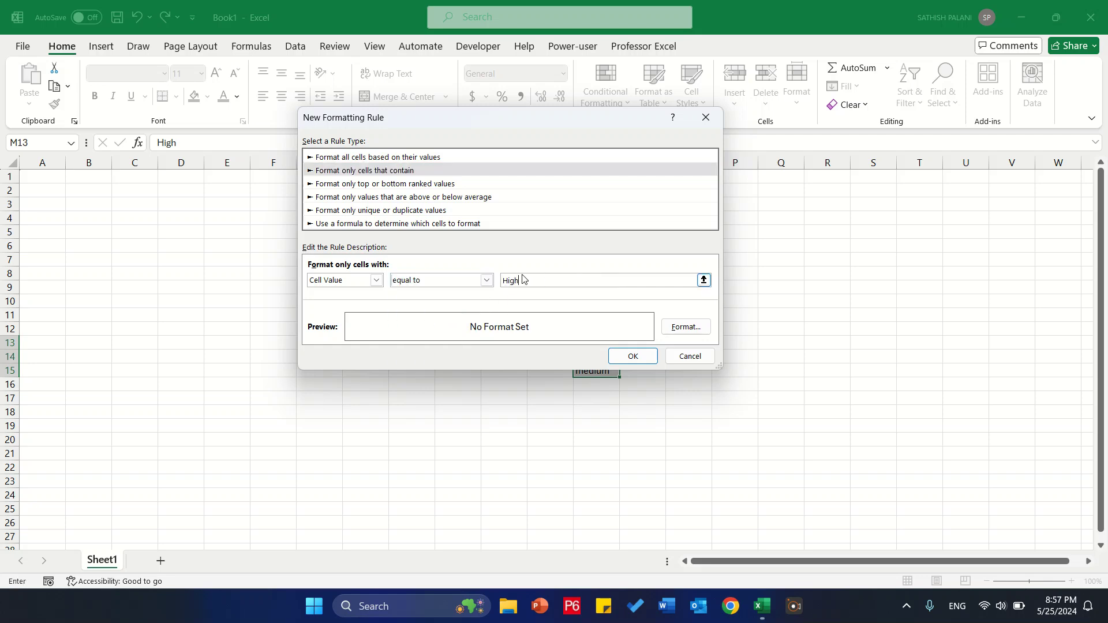
Step: Give the High rule's format a red background fill and the Bold font style
left_click(685, 326)
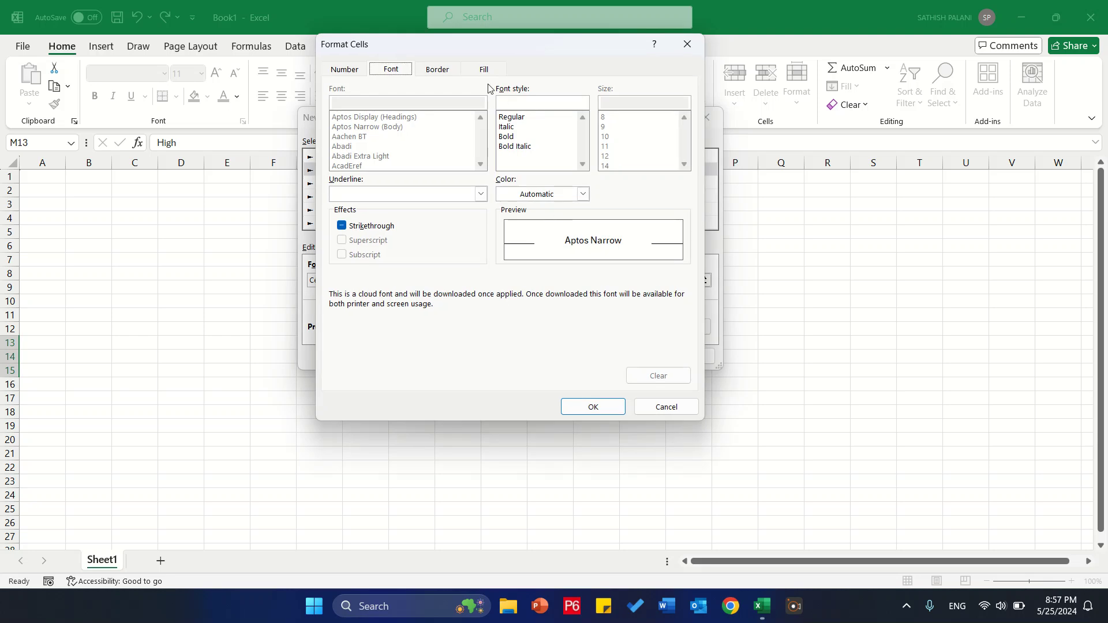
left_click(484, 69)
left_click(355, 206)
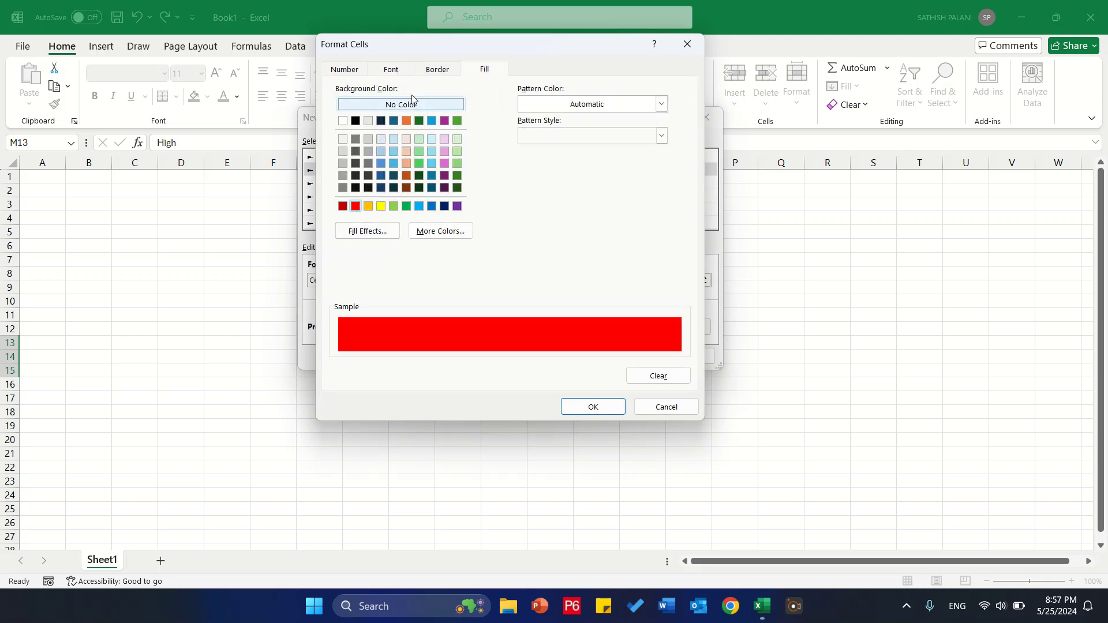
left_click(392, 69)
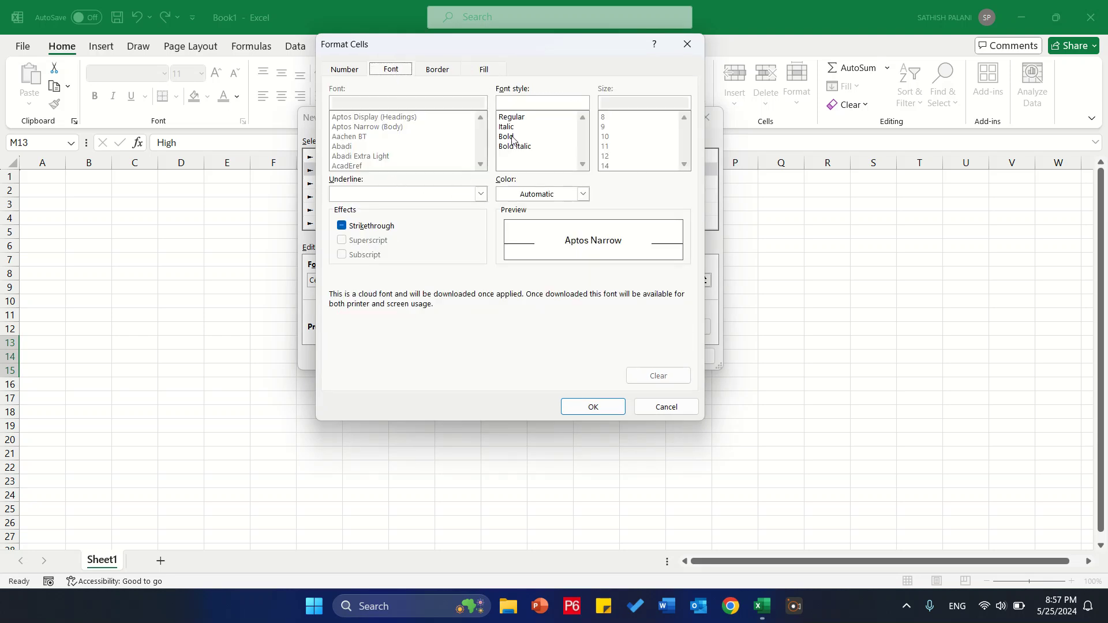
left_click(523, 196)
left_click(524, 214)
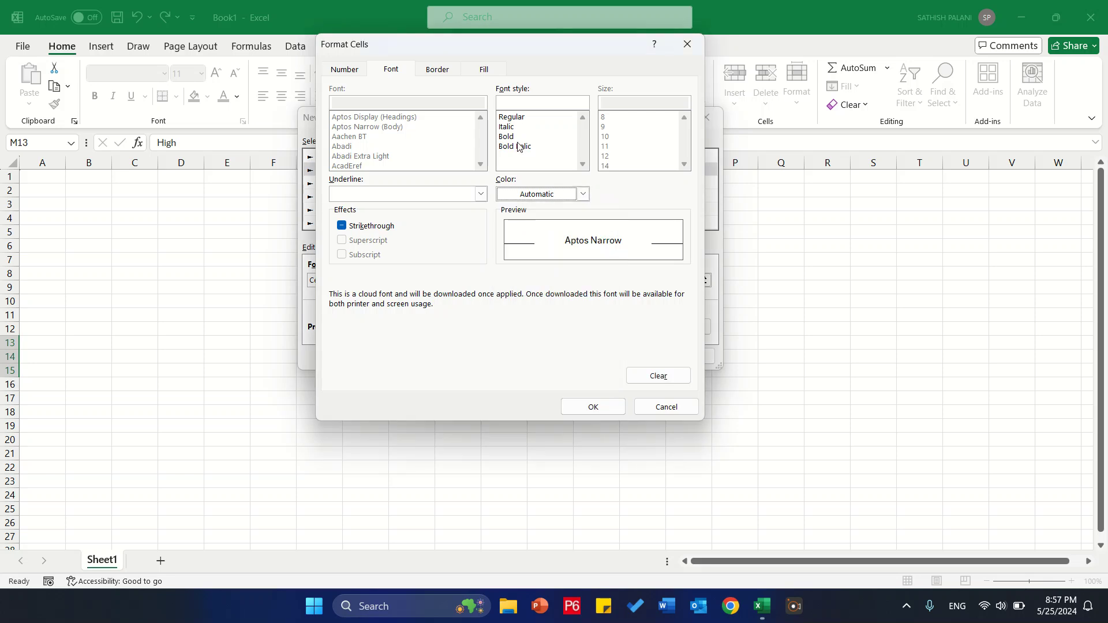
left_click(508, 137)
left_click(587, 408)
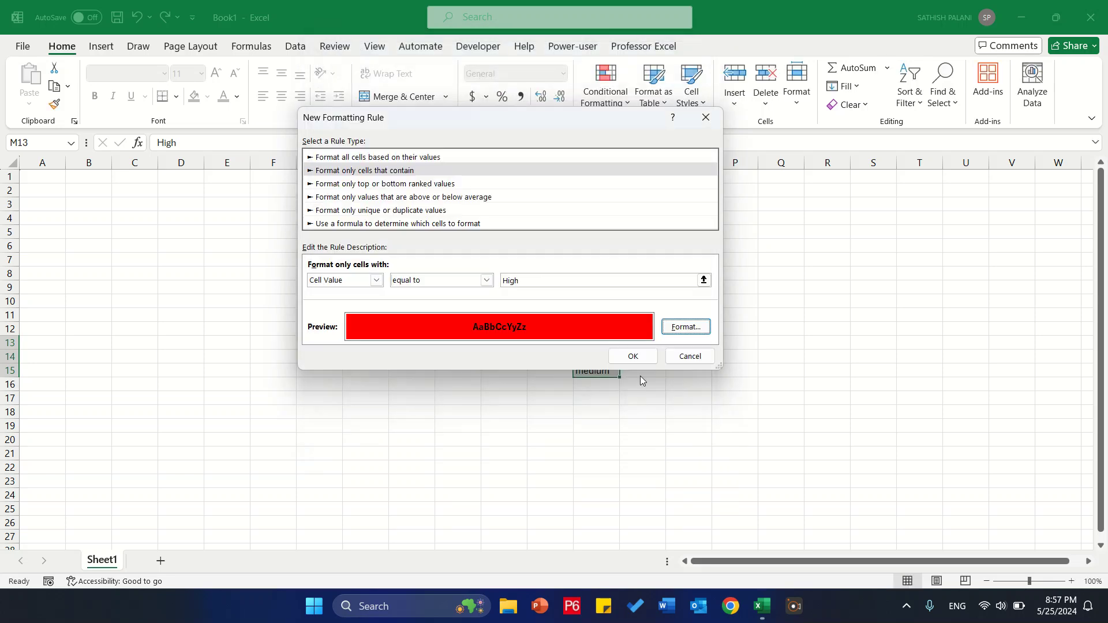
Step: Confirm the High rule, apply it to cells M13:M15 and close the rules manager
left_click(633, 356)
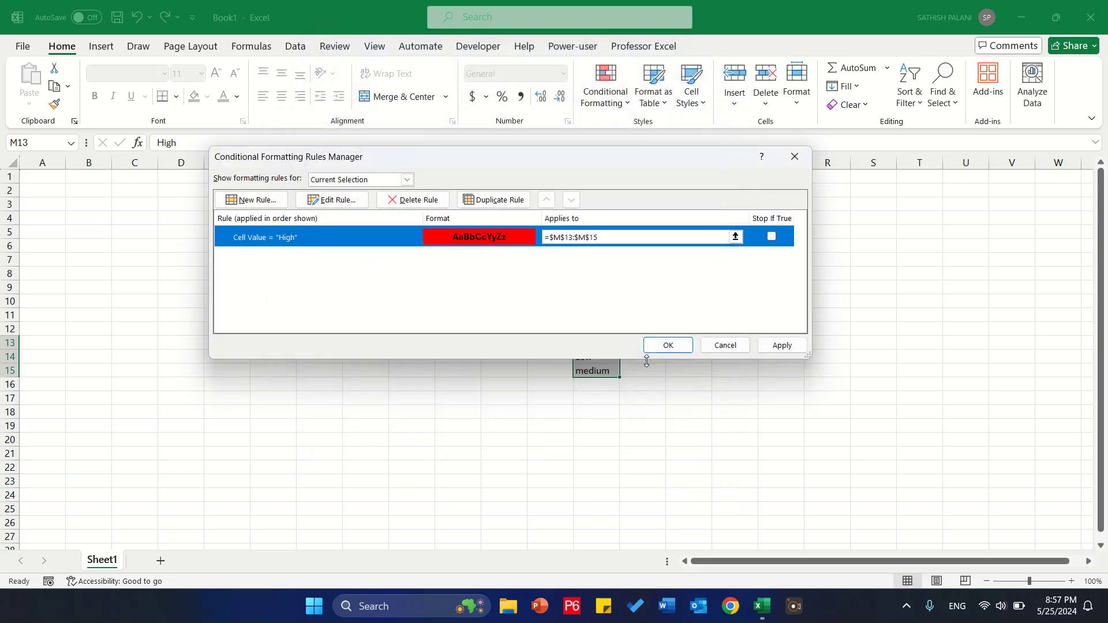
left_click(768, 346)
left_click(680, 350)
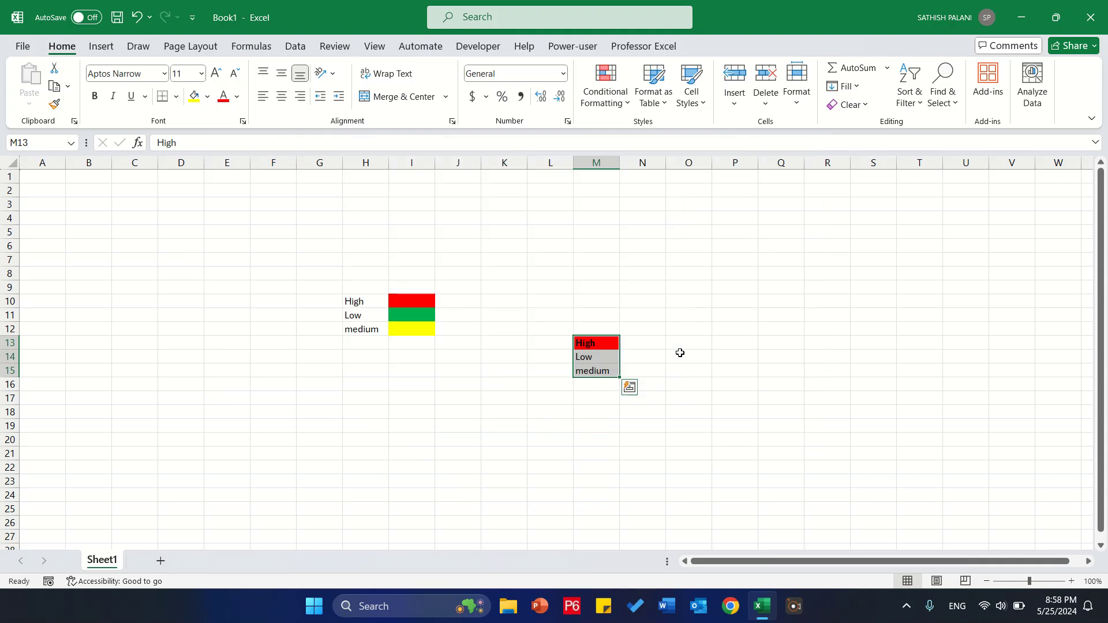
Step: Test the rule by filling High from M13 down through M15, and undo the fill
left_click(594, 354)
key("Up")
key("shift+Down")
key("shift+Down")
key("ctrl+d")
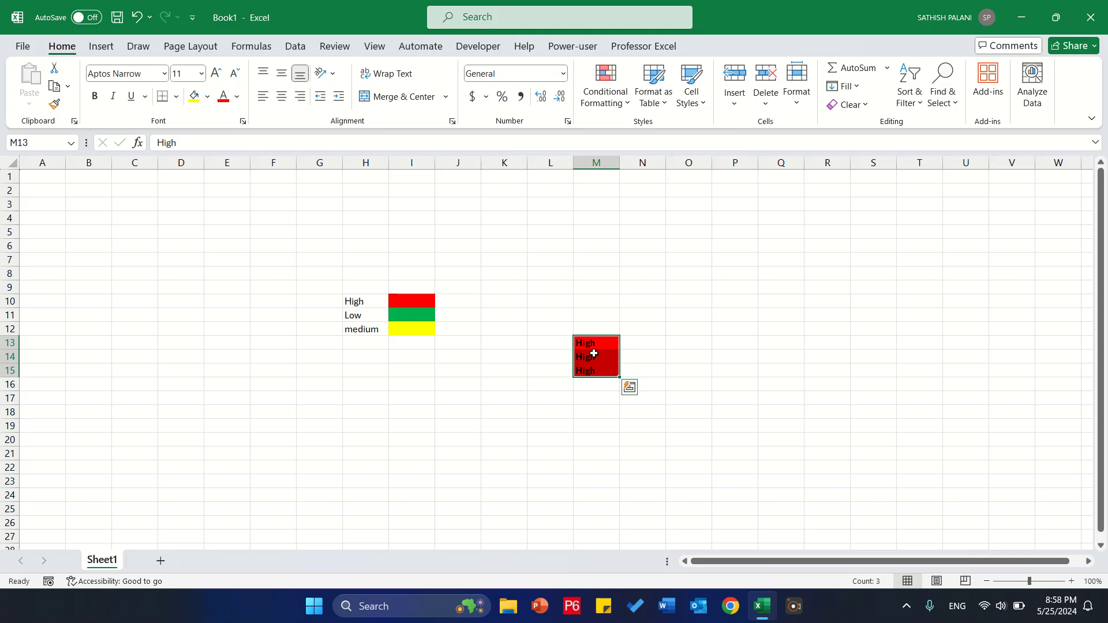
key("ctrl+z")
Step: Start a second conditional formatting rule for M13:M15 that formats only cells whose value is equal to lOW
left_click(594, 354)
key("Up")
key("shift+Down")
key("shift+Down")
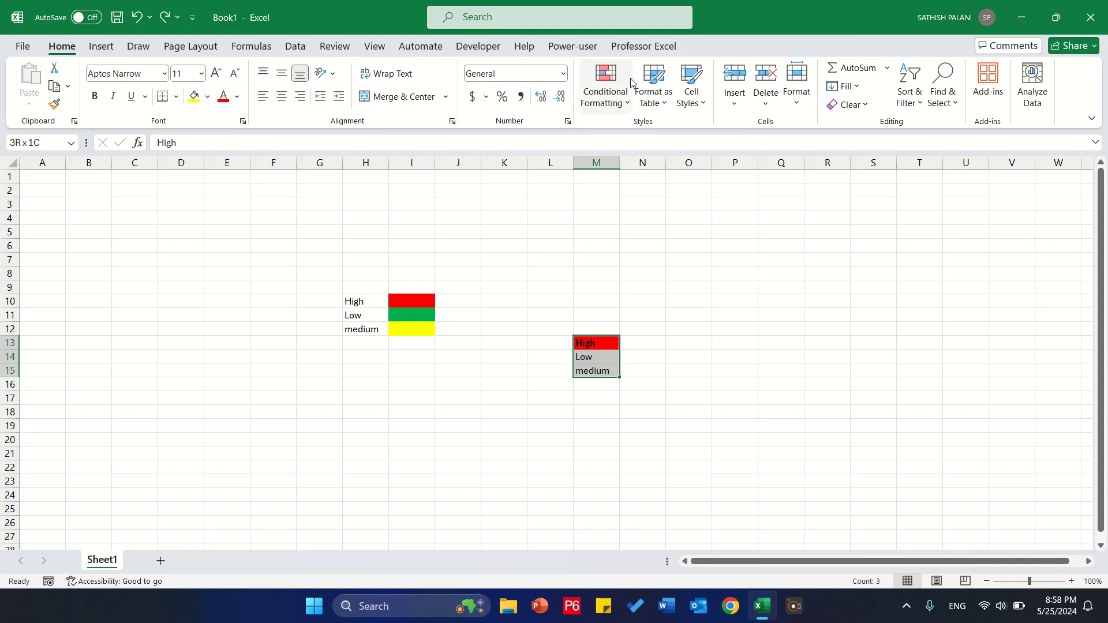
left_click(594, 106)
left_click(631, 277)
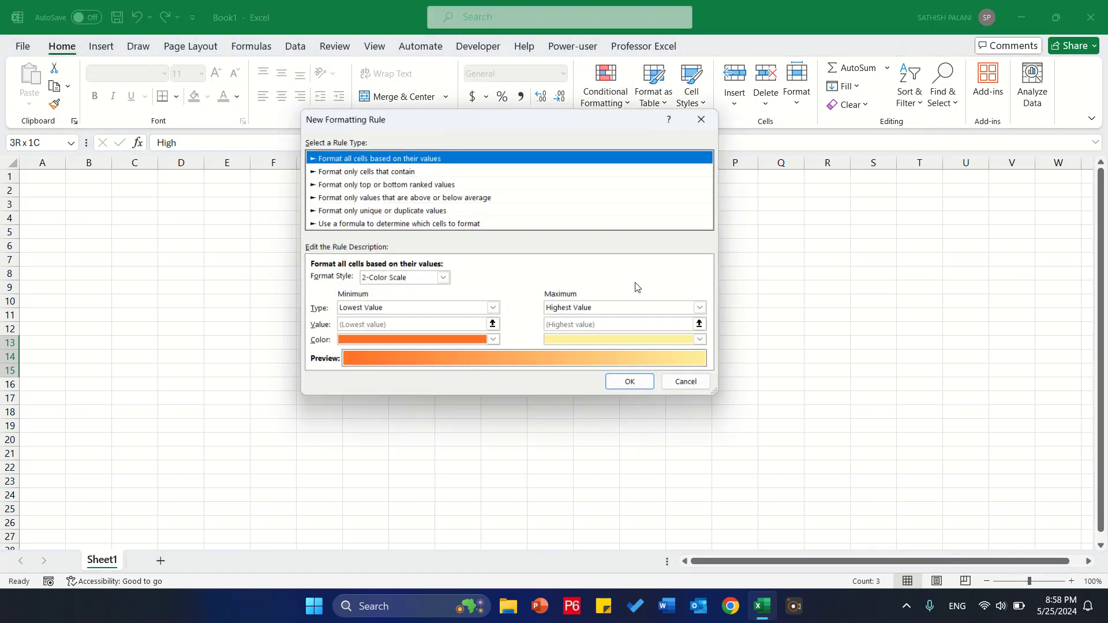
left_click(400, 171)
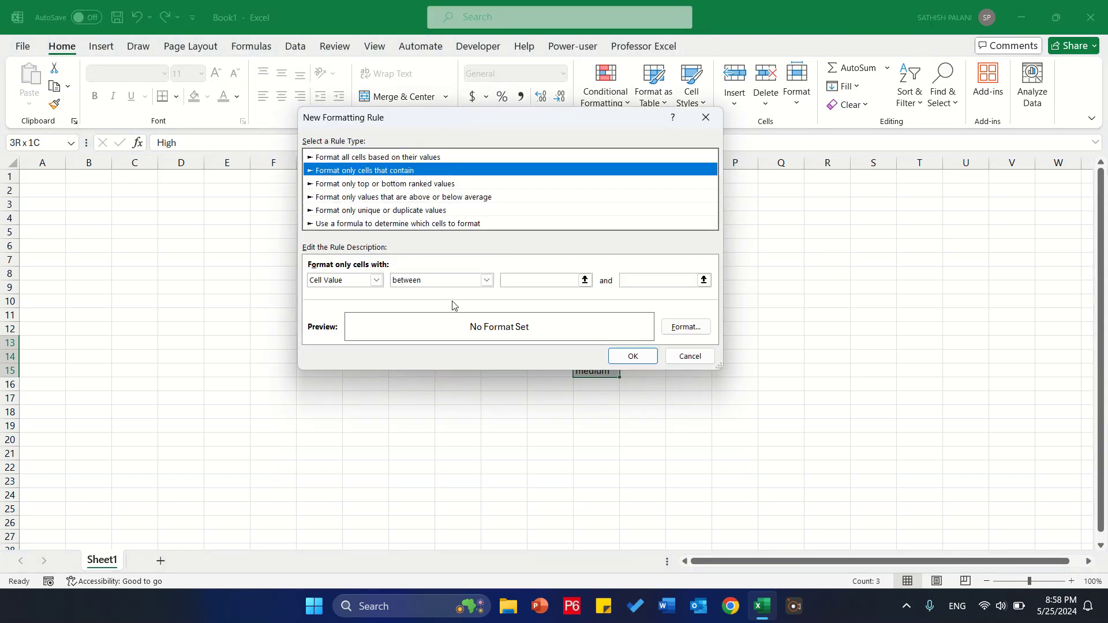
left_click(487, 280)
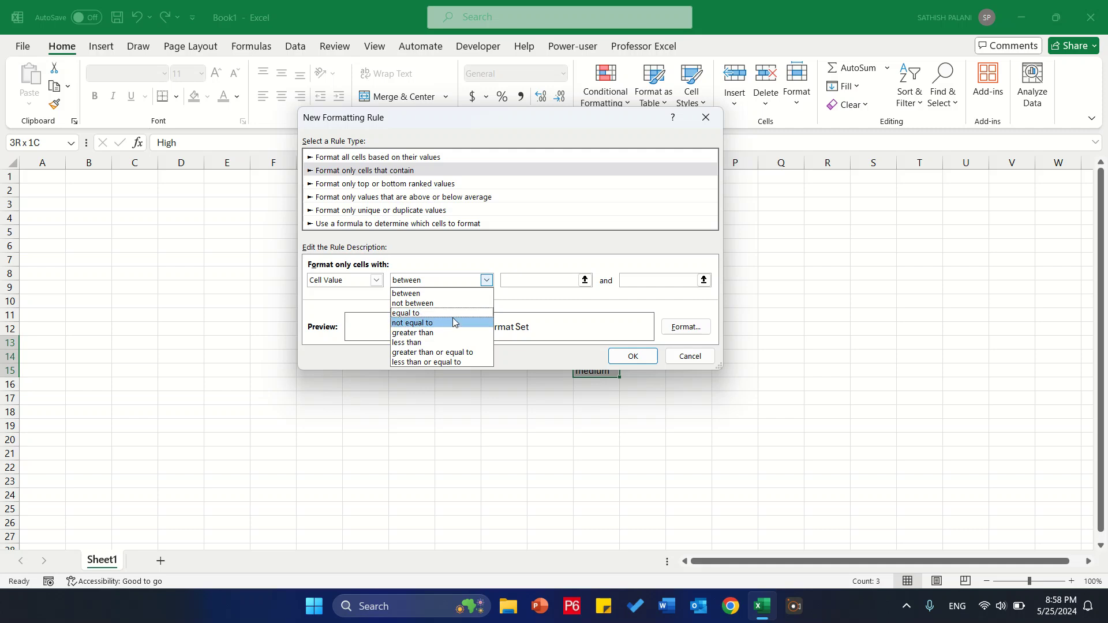
left_click(407, 313)
left_click(525, 280)
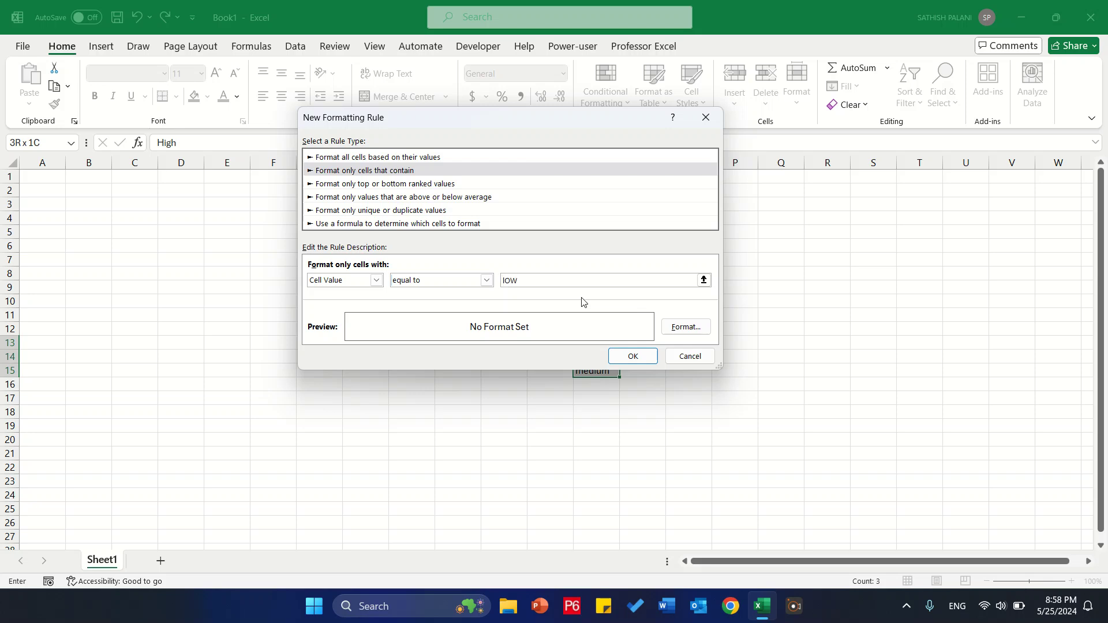
key("super+p")
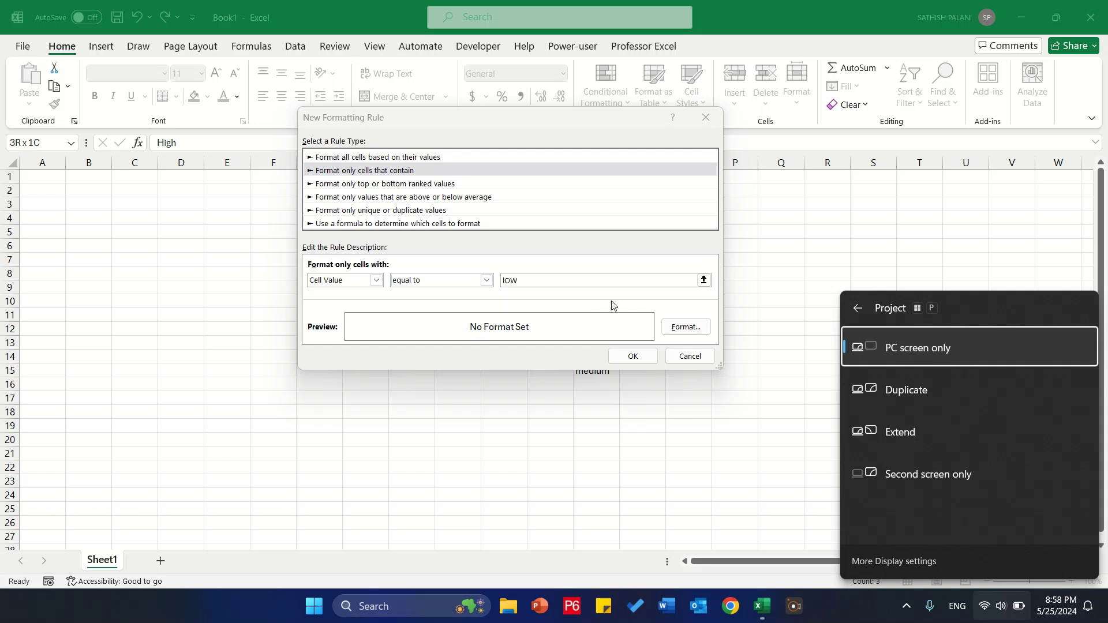
left_click(582, 284)
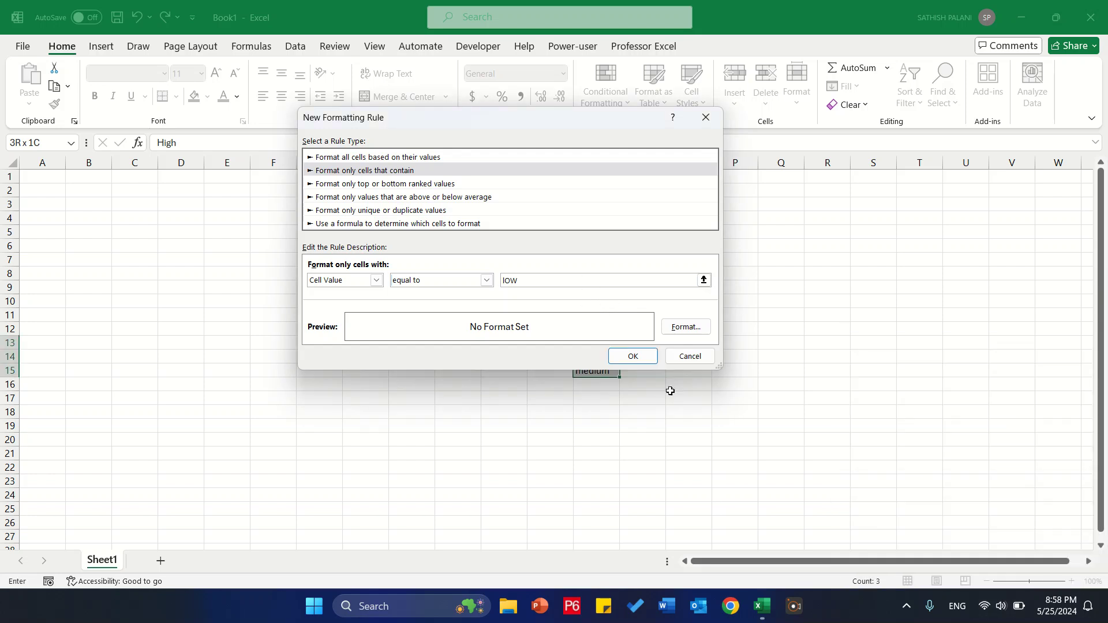
Step: Set the lOW rule's format to a green background fill
left_click(697, 327)
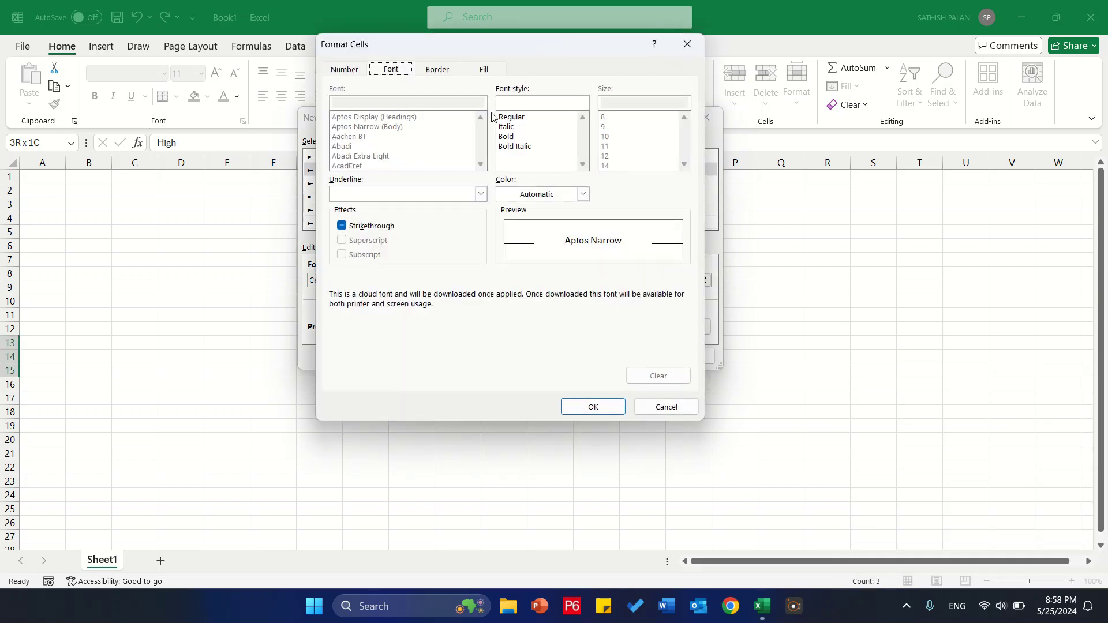
left_click(485, 70)
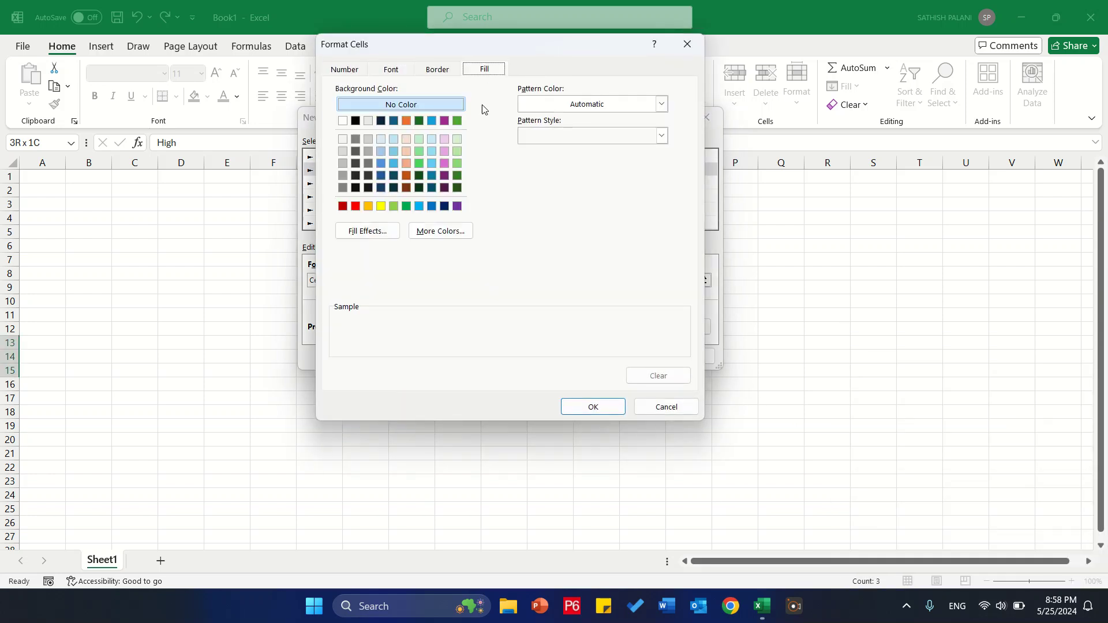
left_click(407, 208)
left_click(594, 406)
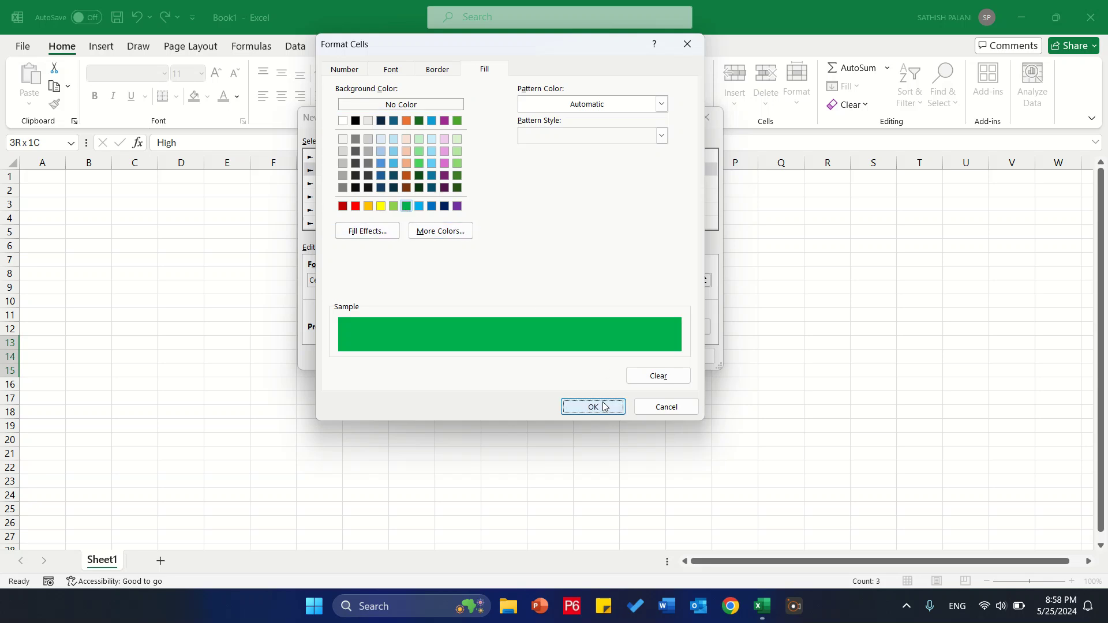
Step: Reopen the lOW rule's format, try black and red background fills, and set the fill back to green
left_click(686, 326)
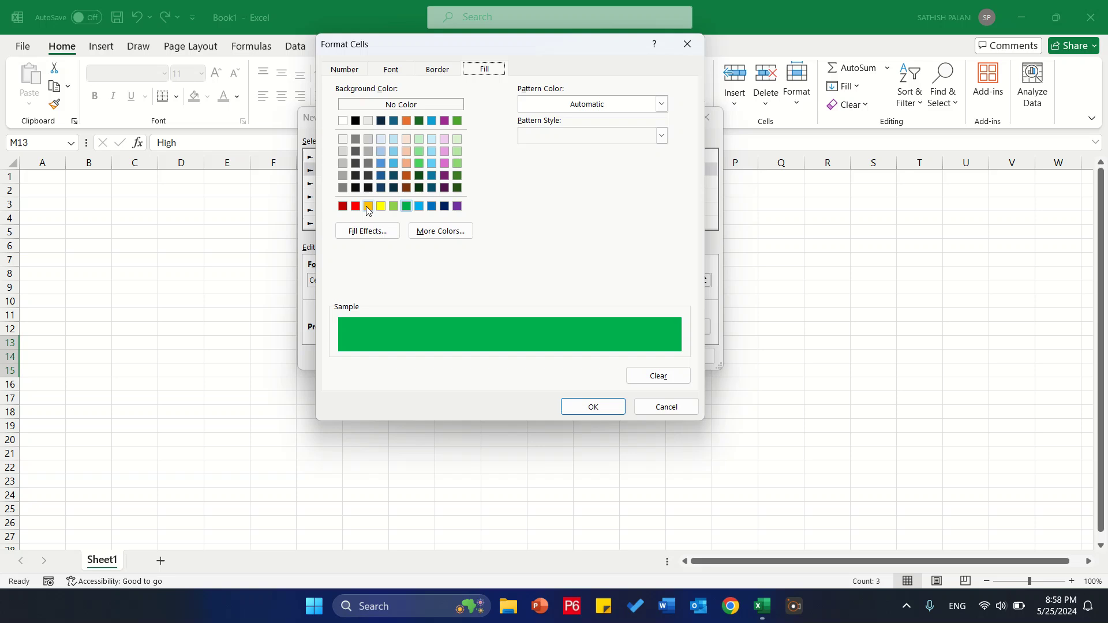
left_click(356, 122)
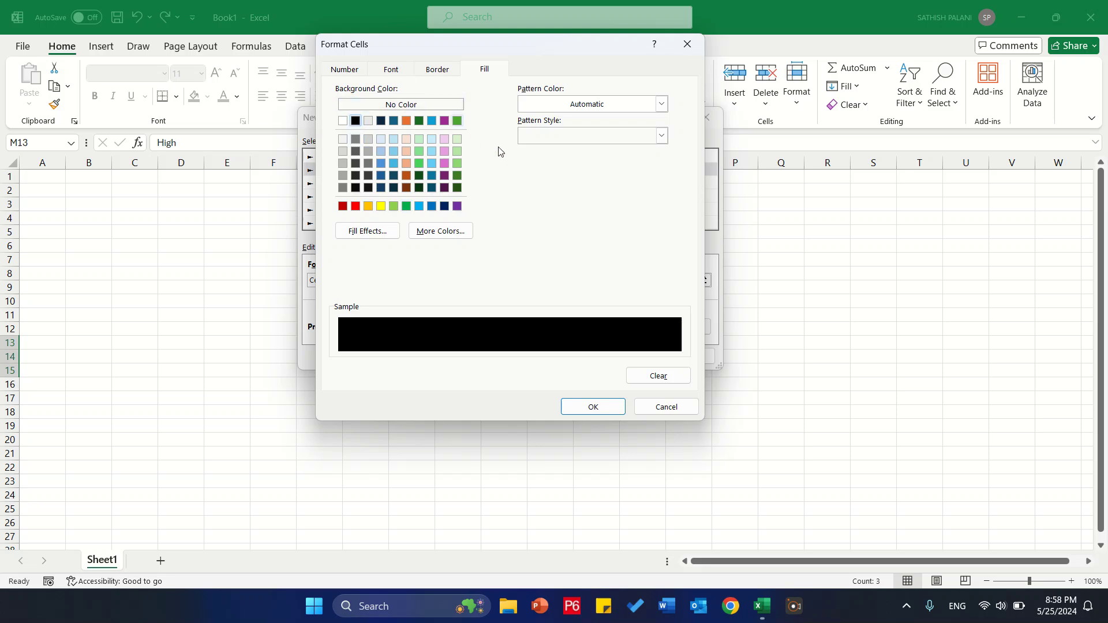
left_click(357, 206)
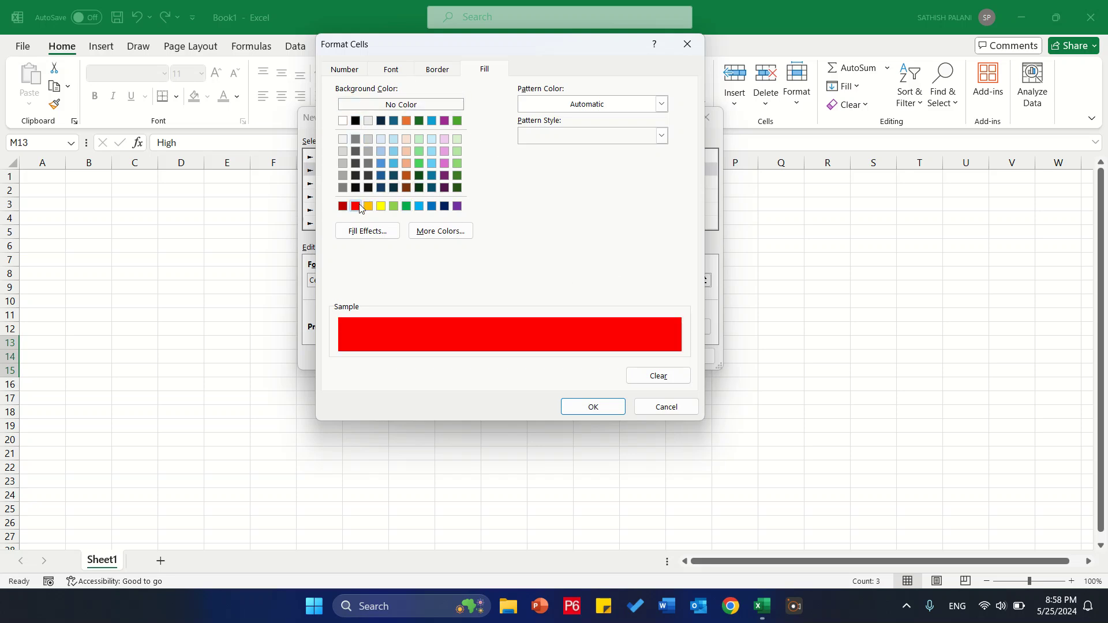
left_click(406, 206)
Step: Give the lOW rule's format a bold font in the automatic color and confirm the rule
left_click(391, 69)
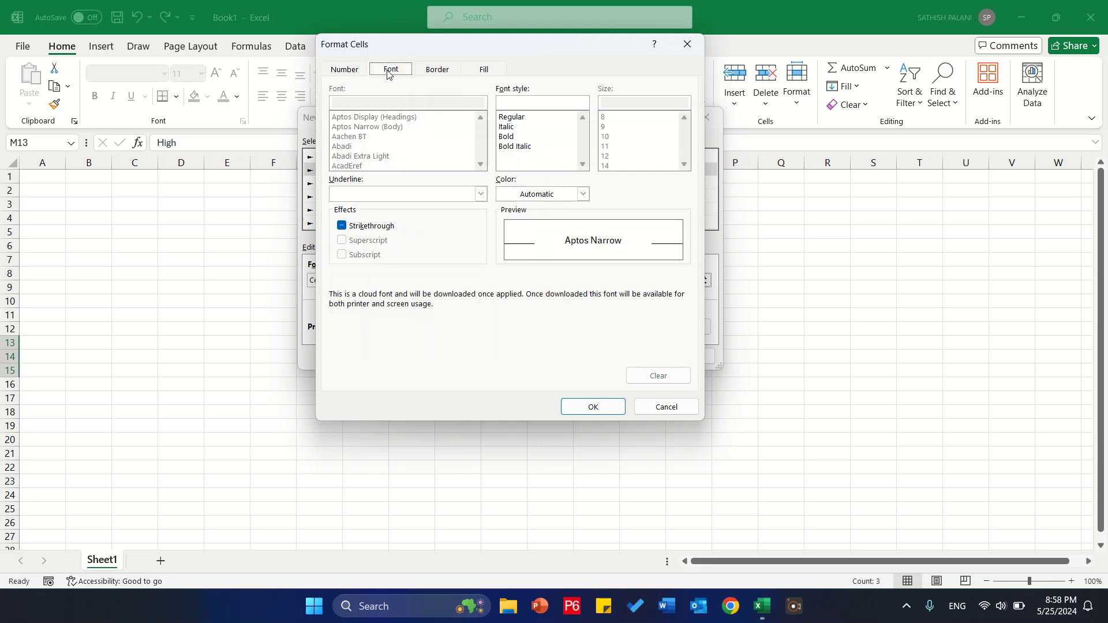
left_click(537, 196)
left_click(528, 213)
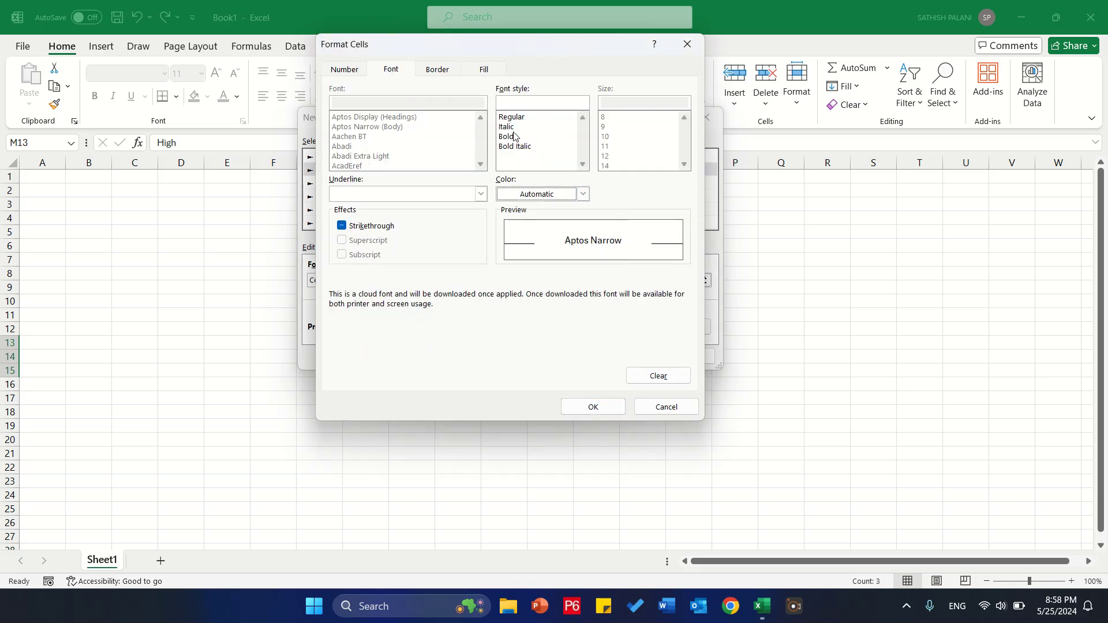
left_click(509, 136)
left_click(593, 407)
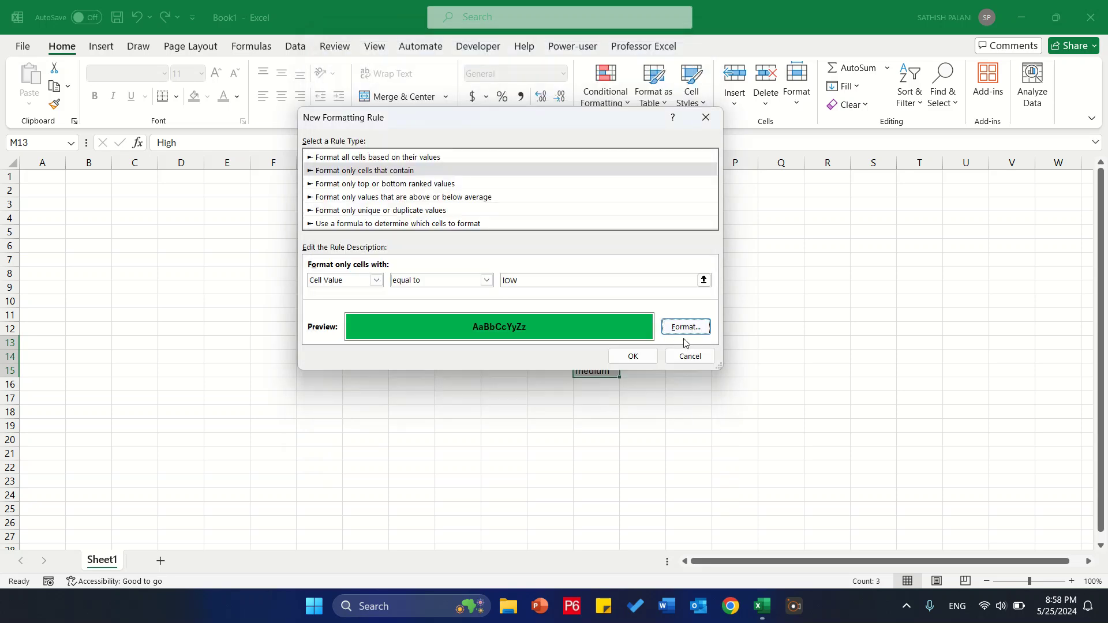
left_click(632, 354)
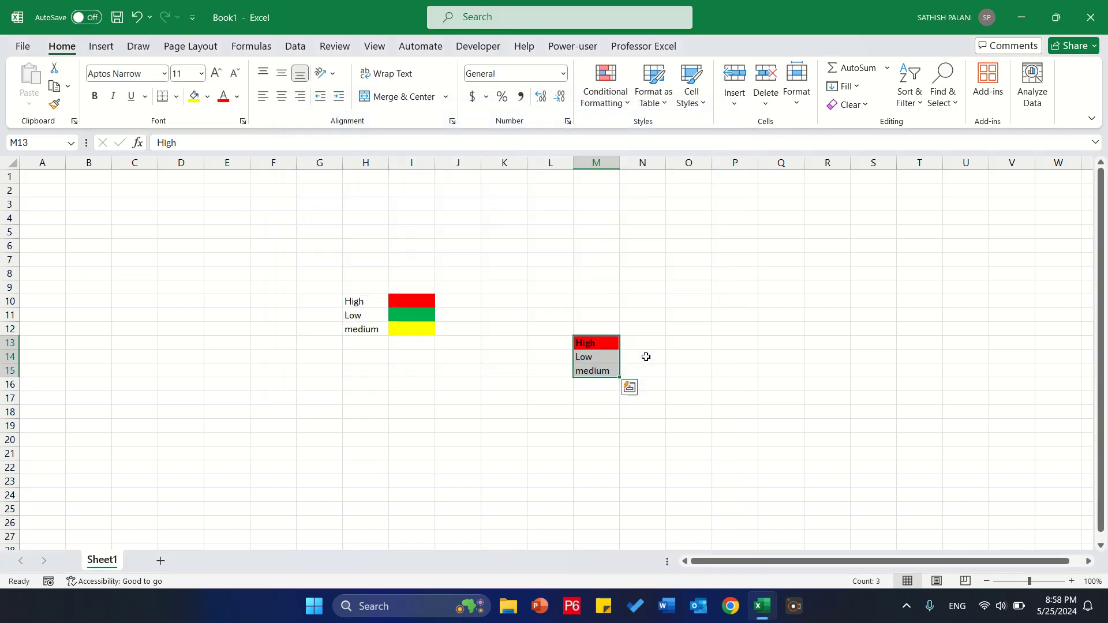
Step: Edit cell M14 and re-enter its text as Low
left_click(608, 361)
double_click(608, 360)
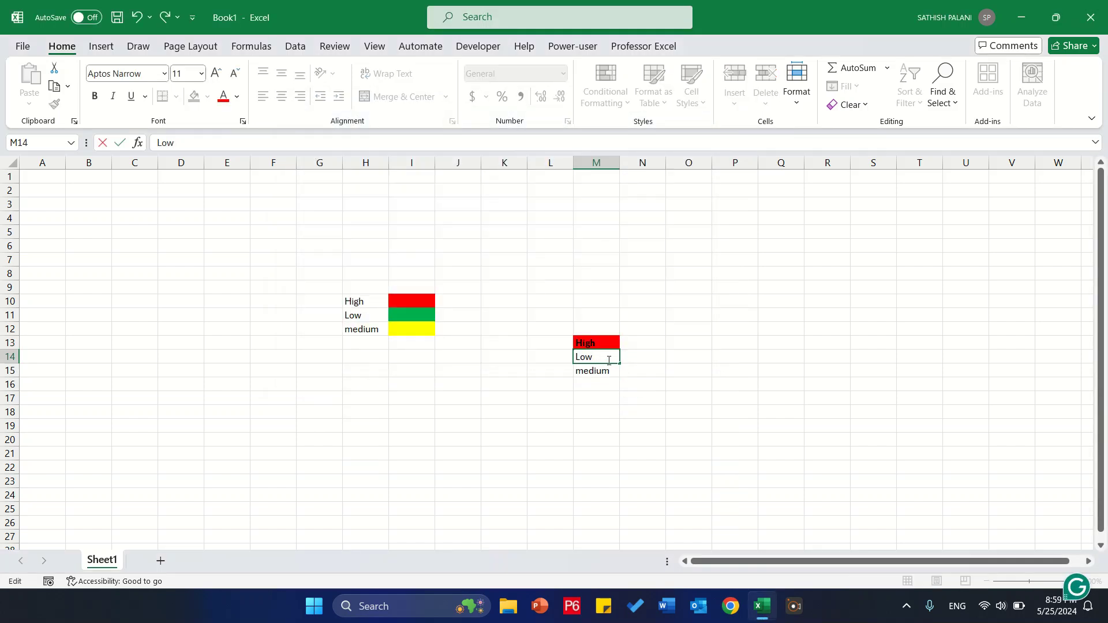
key("Return")
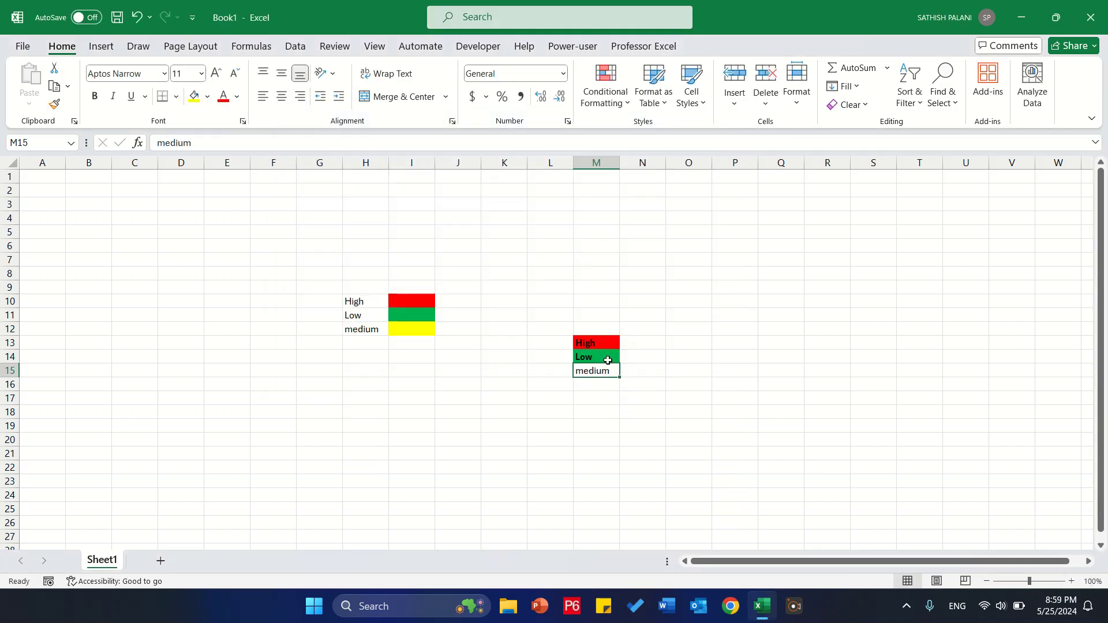
Step: Edit and re-enter the High, Low and medium labels in cells H10 to H12
left_click(375, 315)
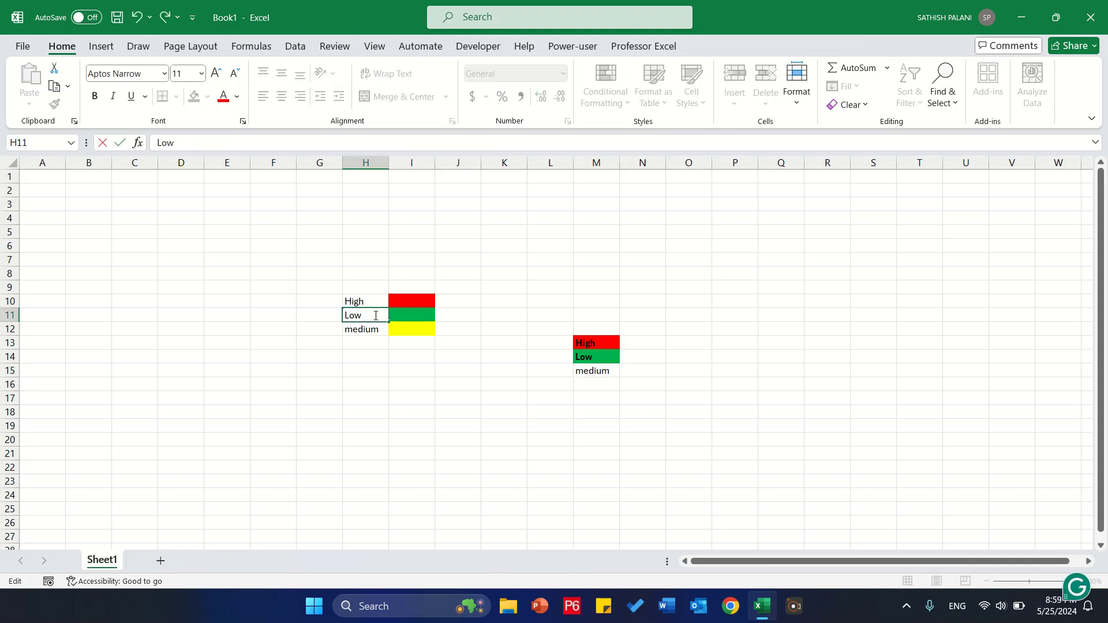
key("Up")
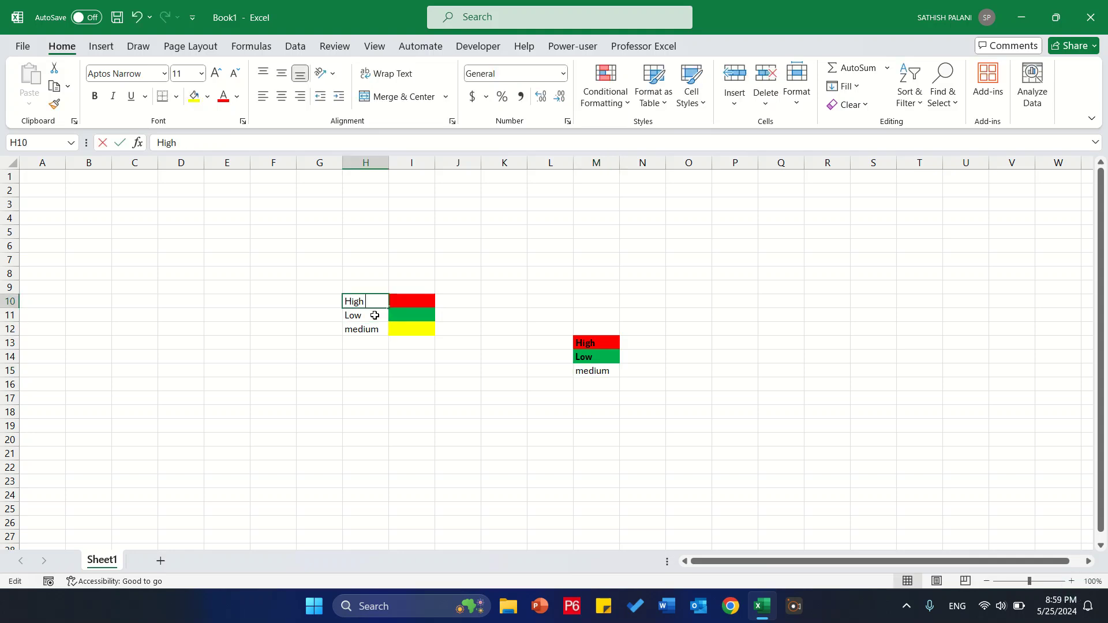
key("Down")
key("Down")
key("F2")
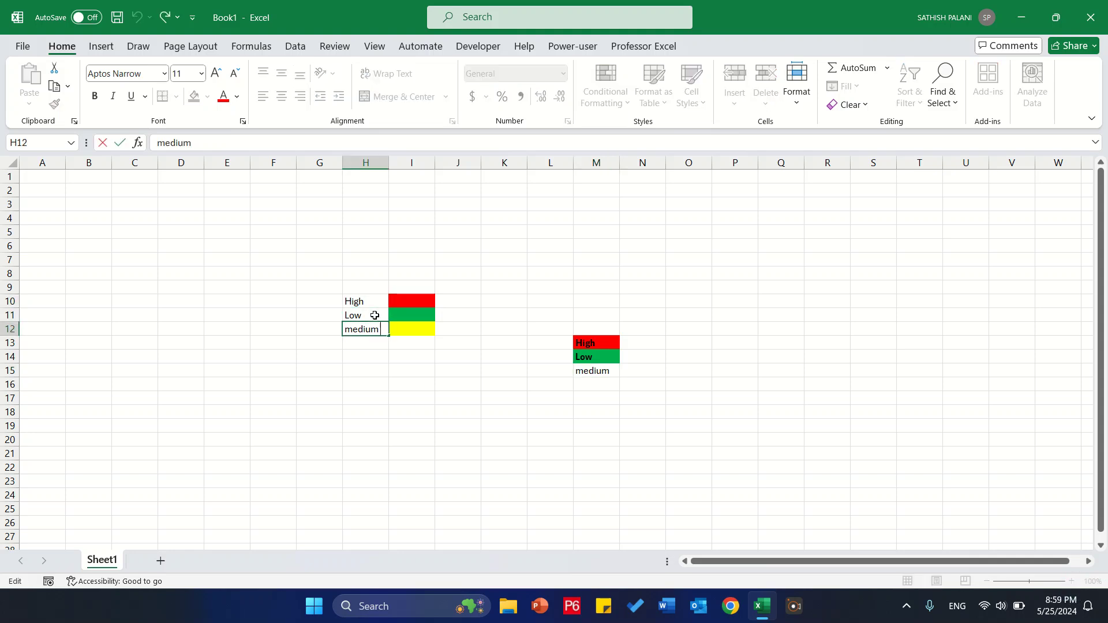
key("Return")
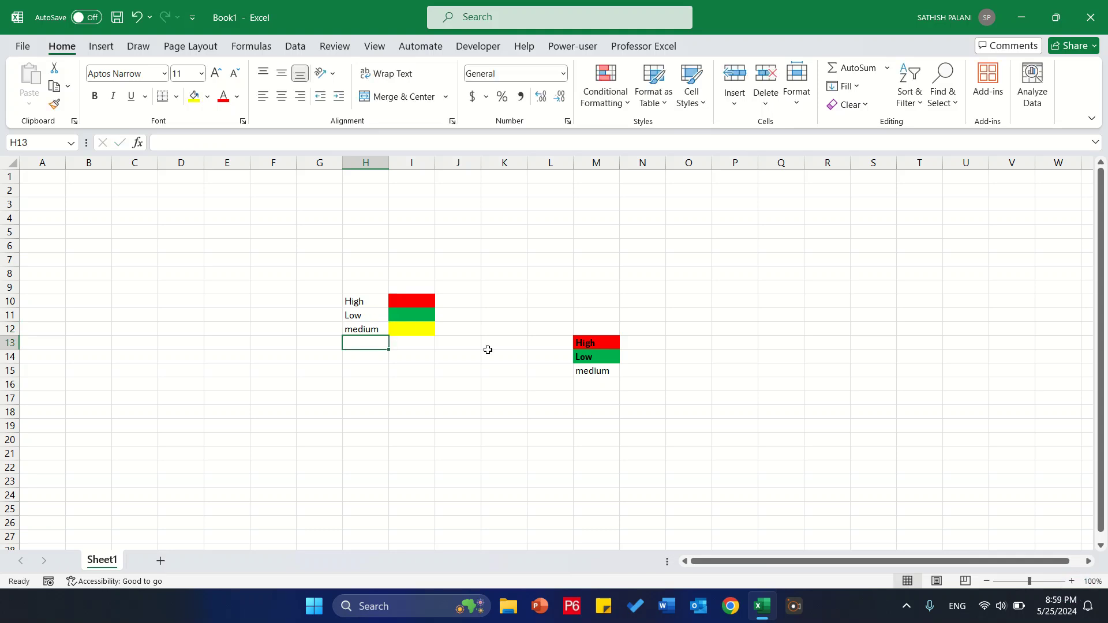
Step: Start a new conditional formatting rule for M13:M15 that formats only cells whose value is equal to Medium
left_click(592, 376)
left_click_drag(599, 347, 603, 370)
left_click(606, 87)
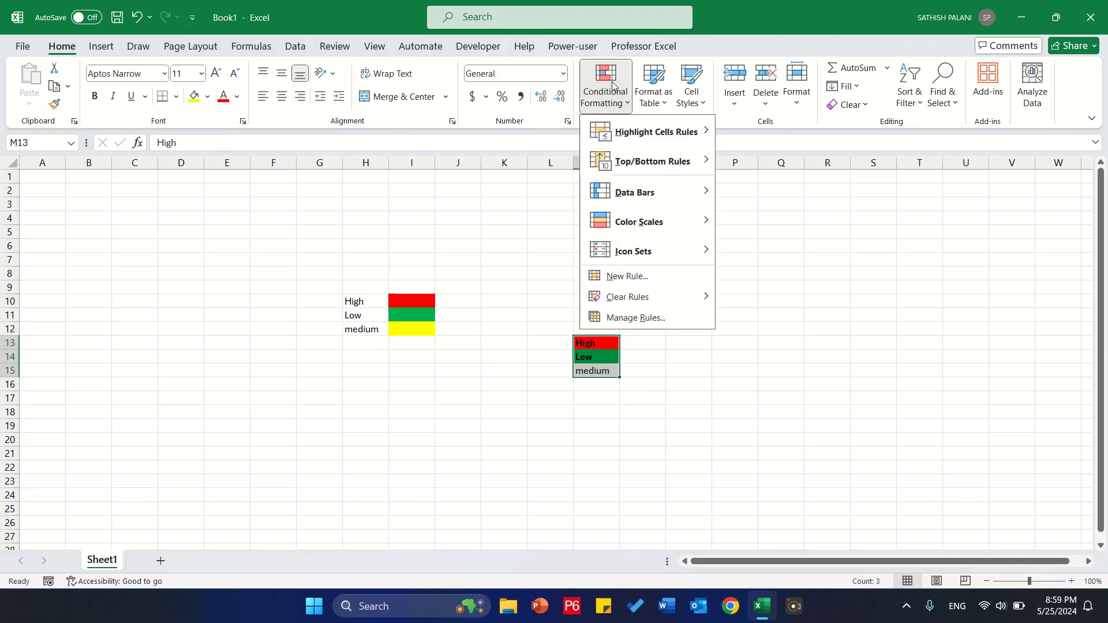
left_click(663, 278)
left_click(406, 157)
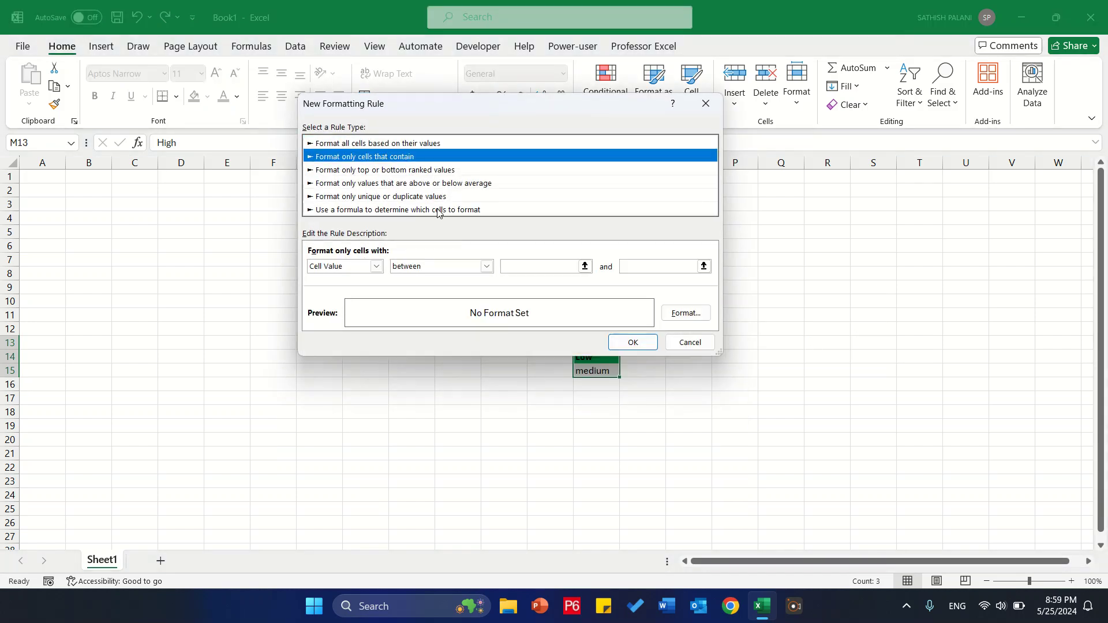
left_click(462, 269)
left_click(449, 300)
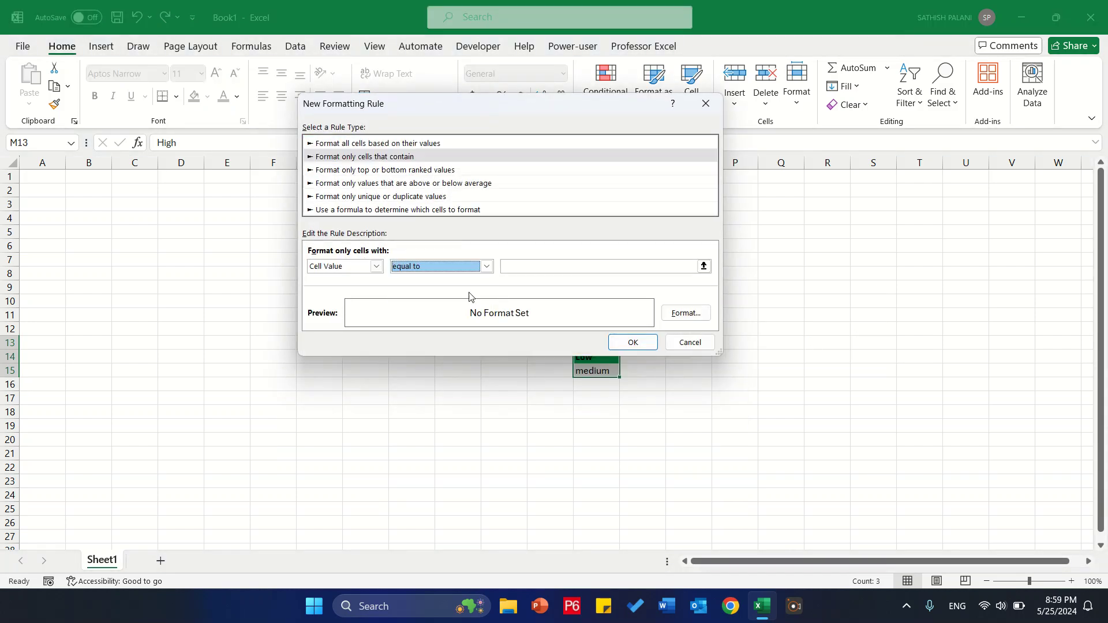
left_click(583, 266)
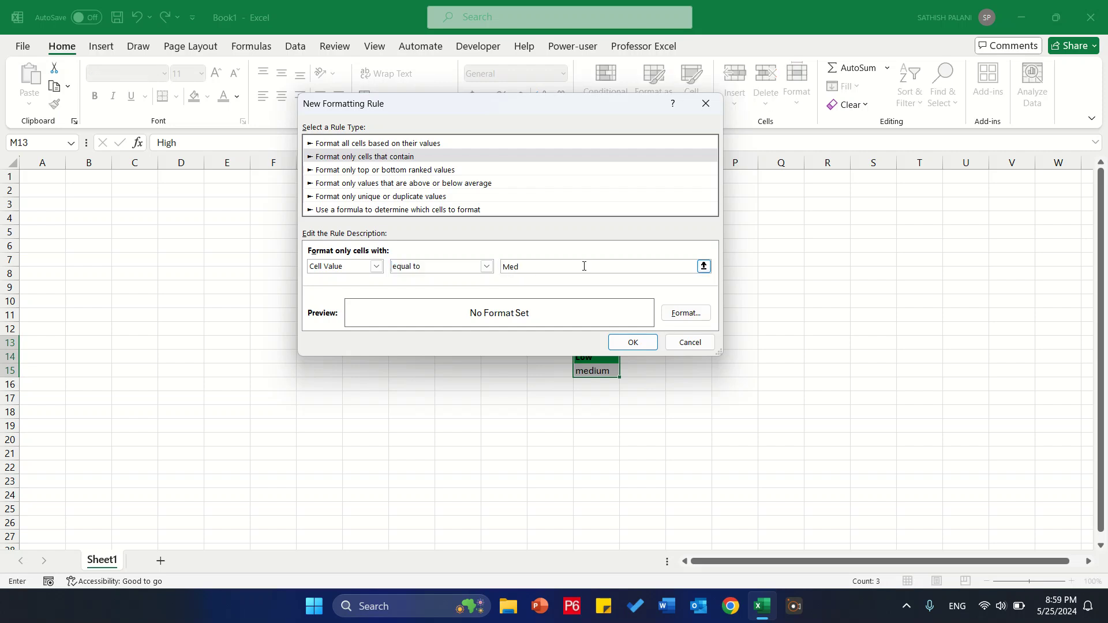
Step: Set the Medium rule's format to a yellow background fill
left_click(684, 313)
left_click(485, 56)
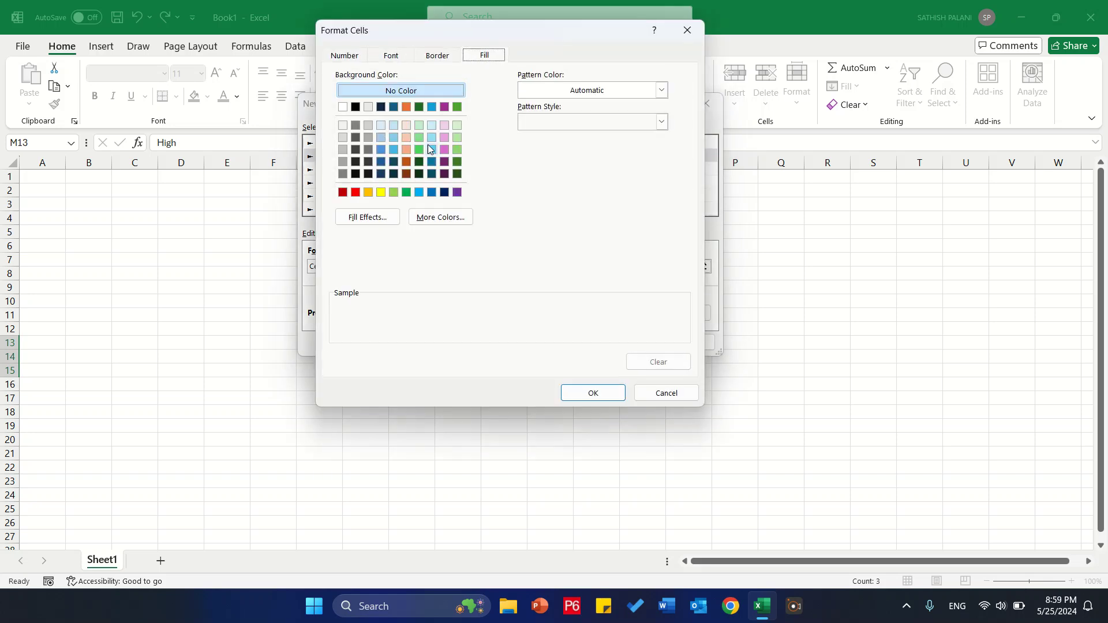
left_click(381, 193)
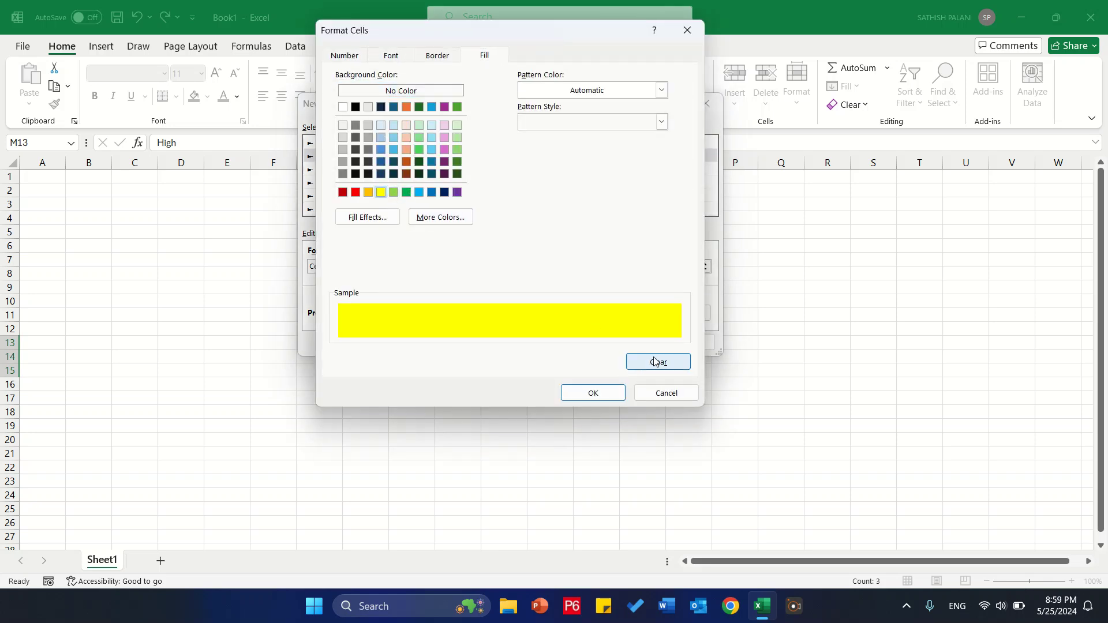
left_click(574, 398)
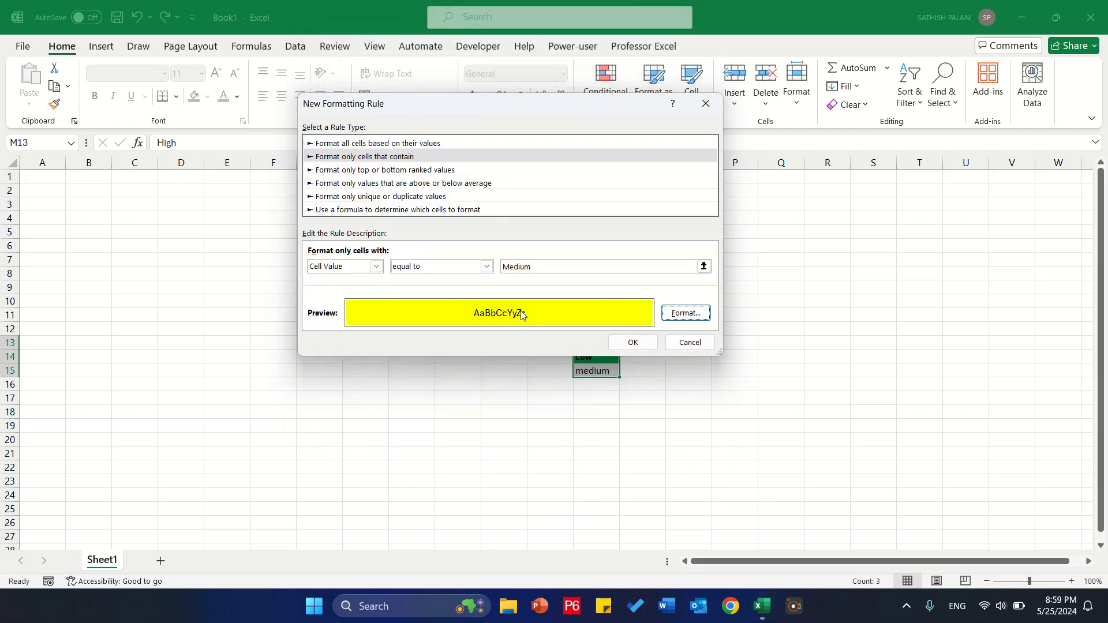
Step: Give the Medium rule's format a black, bold font and confirm the rule
left_click(671, 316)
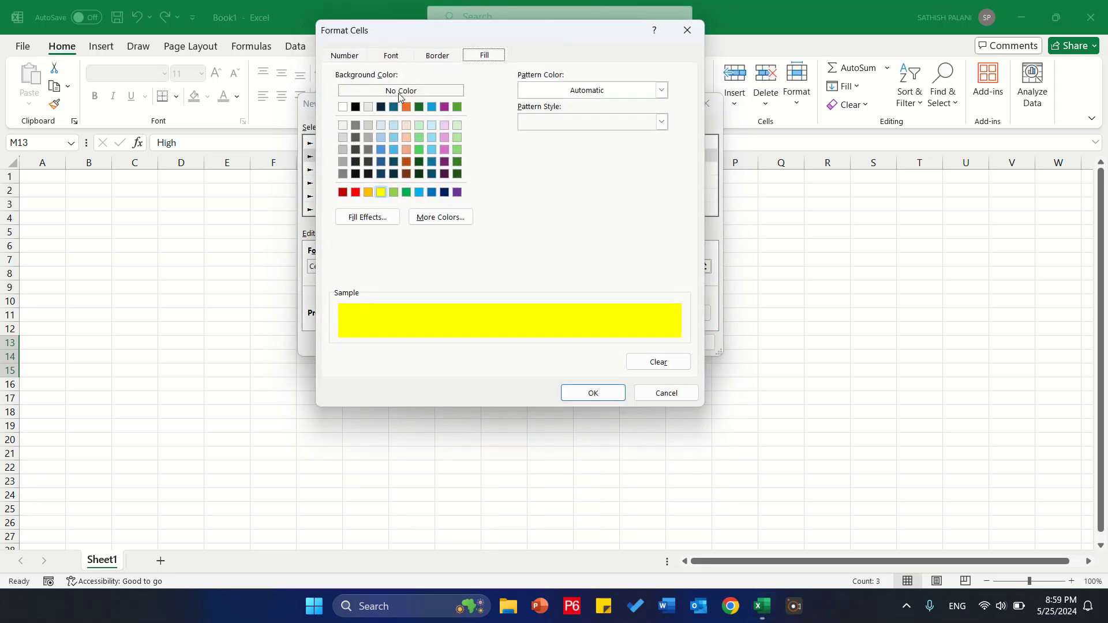
left_click(404, 55)
left_click(583, 181)
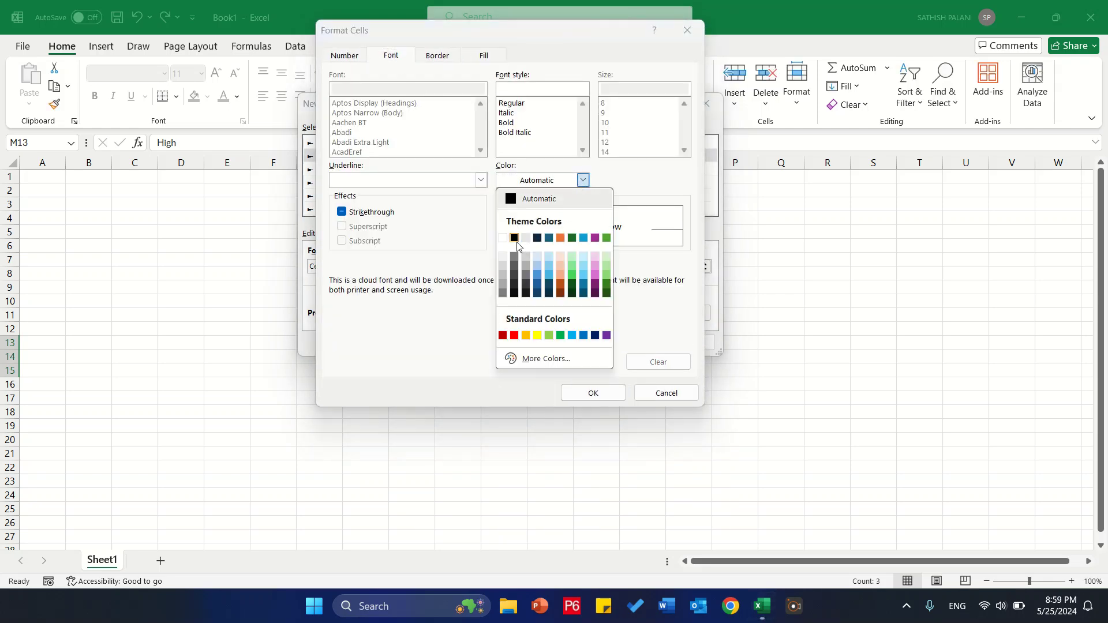
left_click(514, 238)
left_click(508, 123)
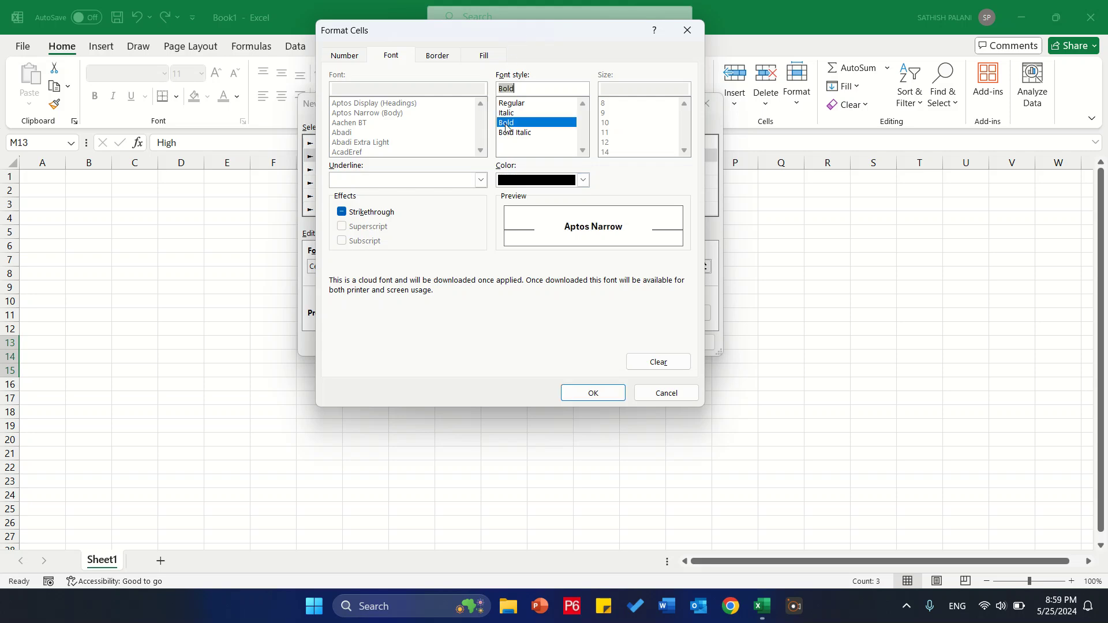
left_click(612, 396)
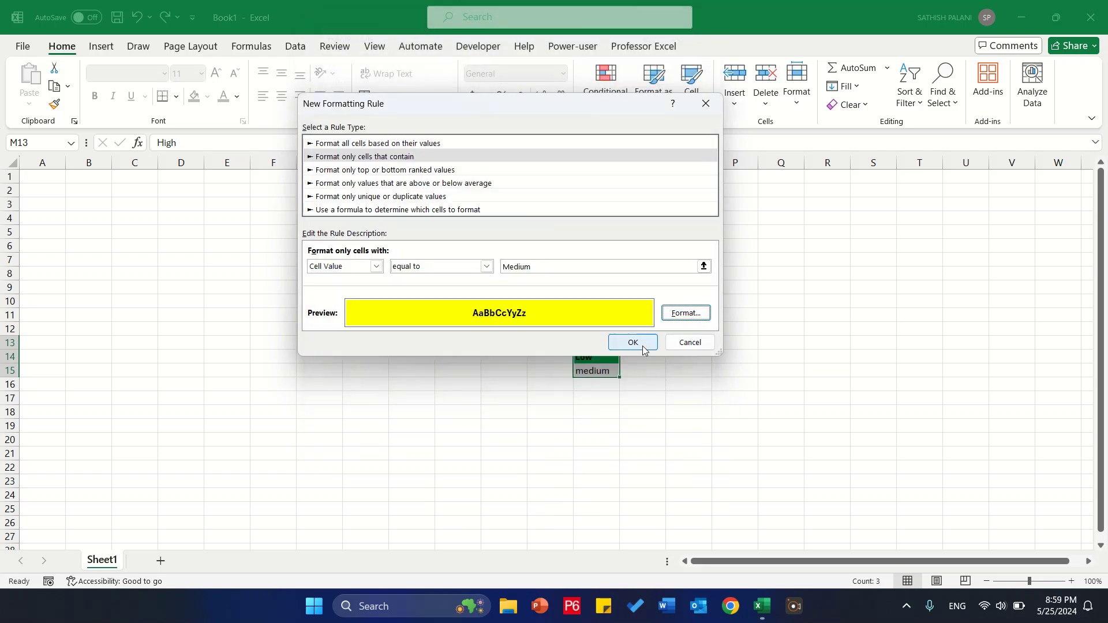
left_click(642, 347)
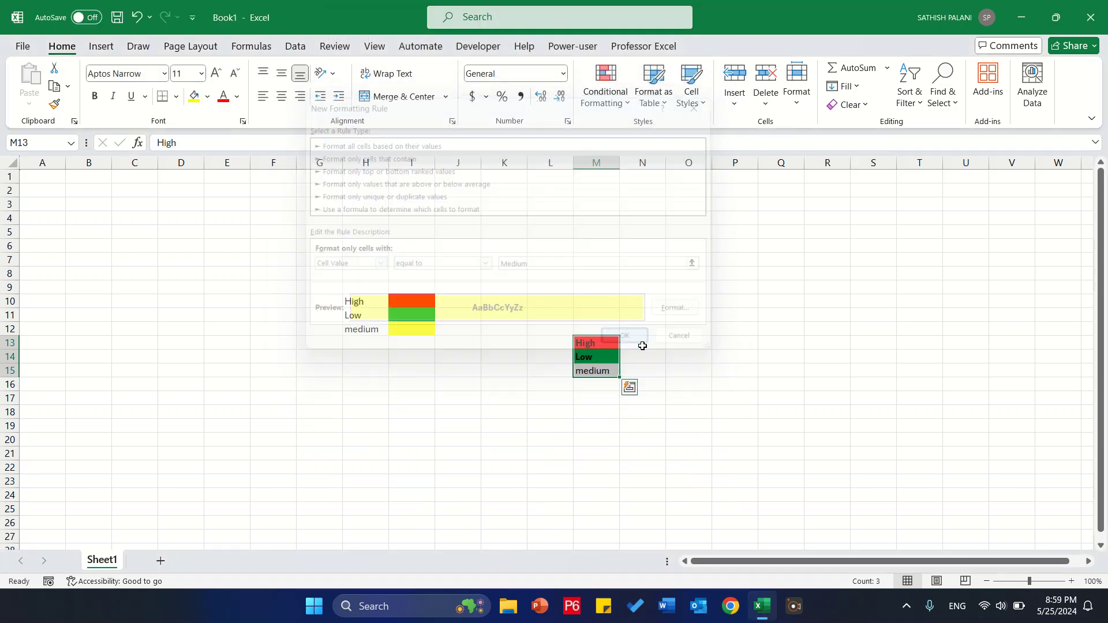
Step: Edit cell M15 and re-enter its text as medium
double_click(610, 370)
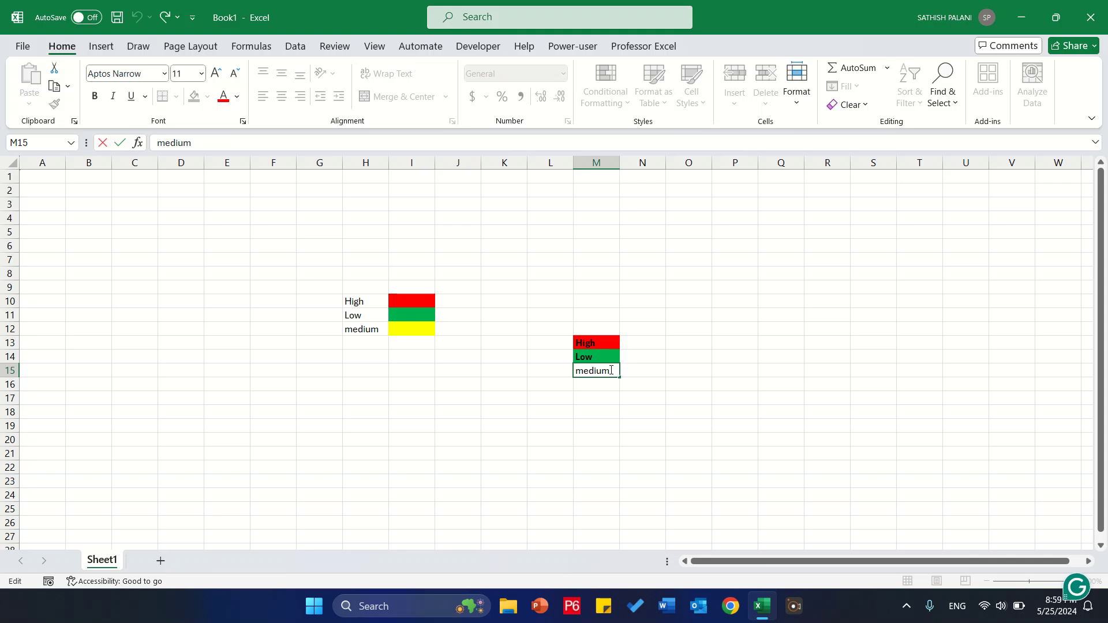
key("Return")
left_click(610, 371)
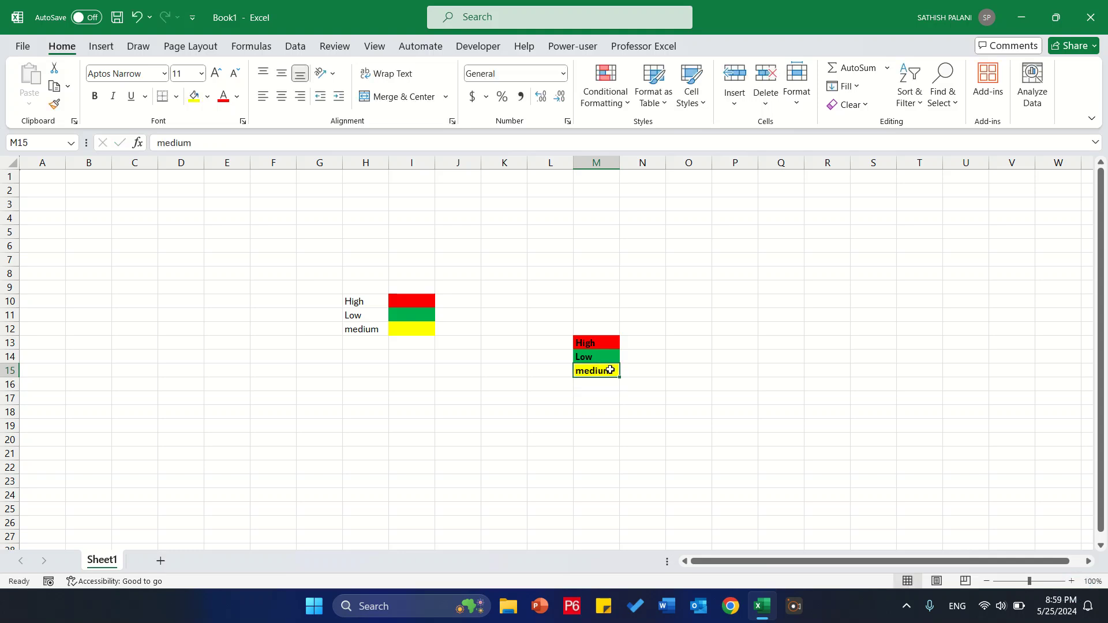
Step: Test the rules by copying medium from H12 and pasting it as a value into M13
left_click(374, 329)
key("ctrl+c")
right_click(600, 344)
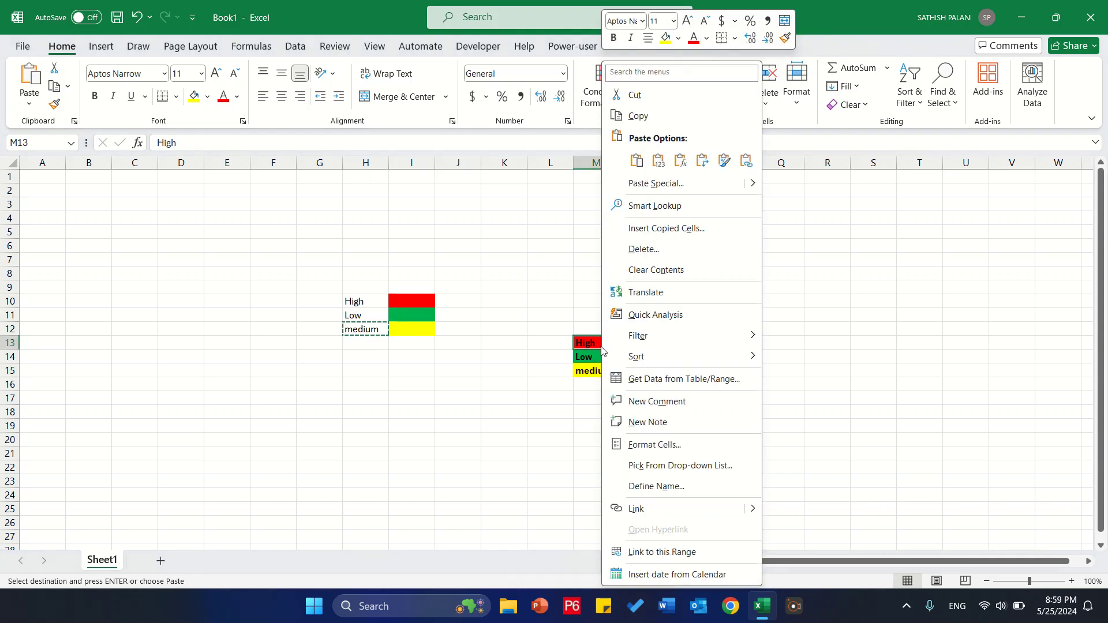
left_click(658, 160)
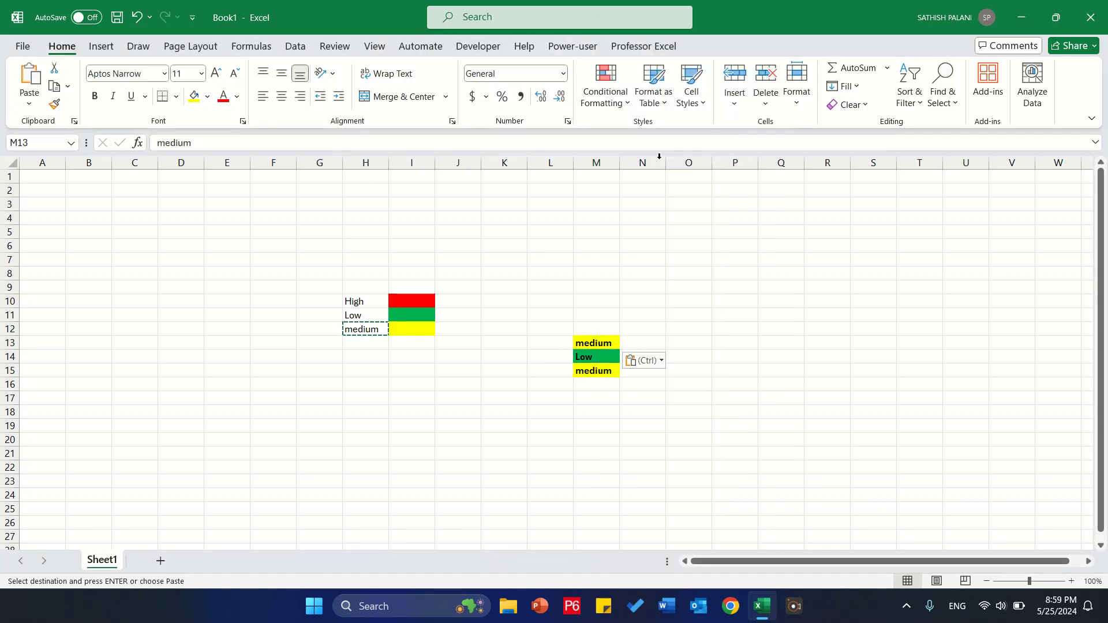
Step: Test the rules by entering Low in cell M13 and High in cell M14
type("Low")
key("Return")
left_click(590, 362)
type("High")
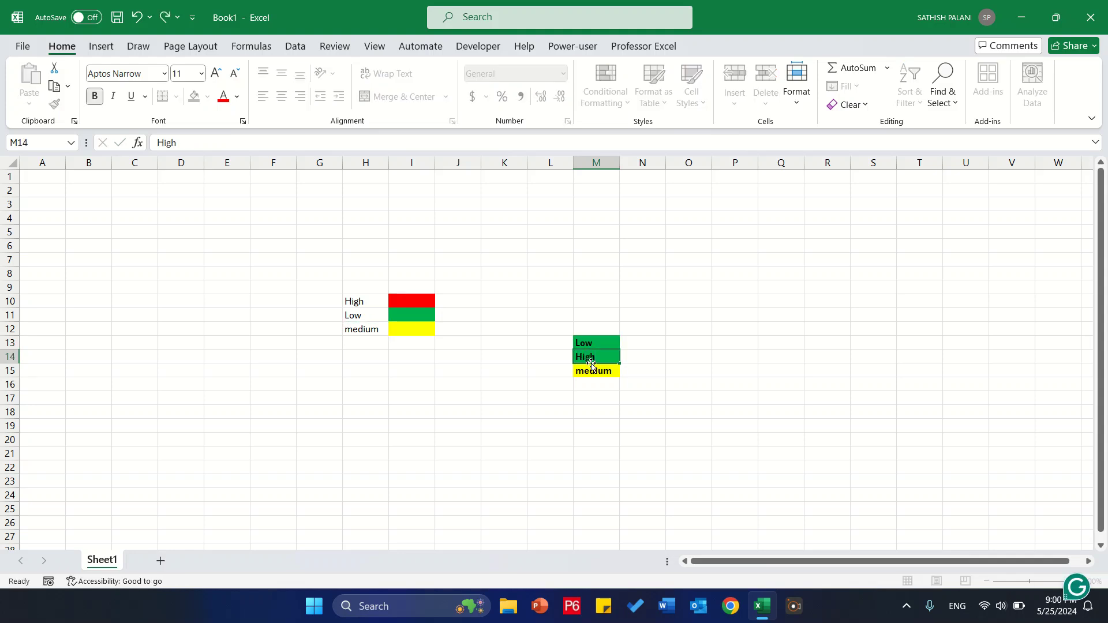
key("Up")
left_click(591, 362)
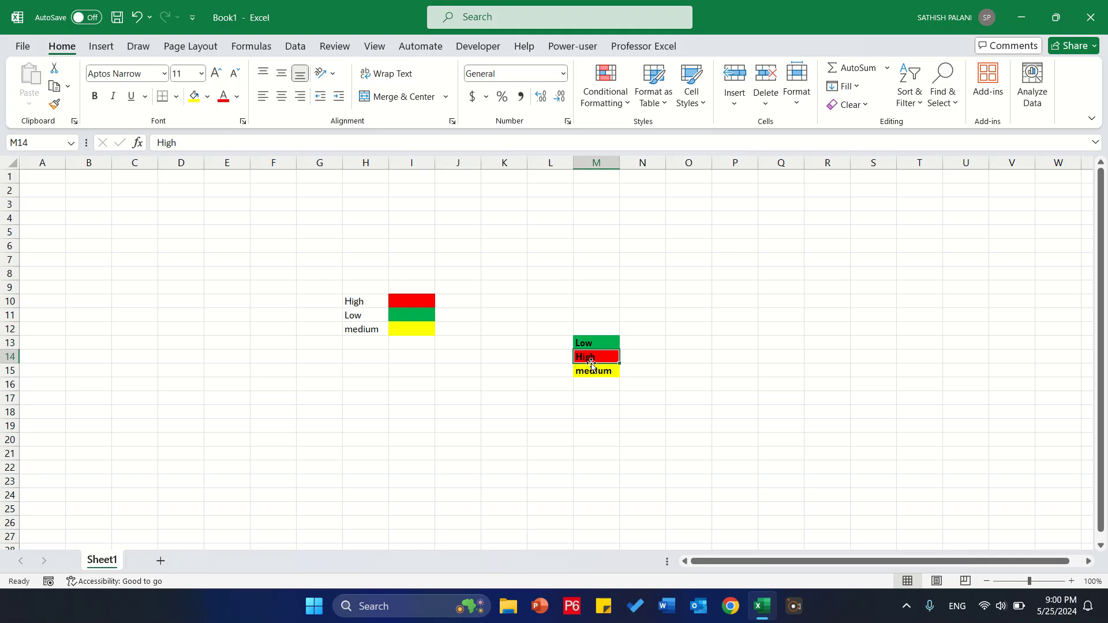
key("Up")
key("Up")
key("Down")
key("Down")
key("Down")
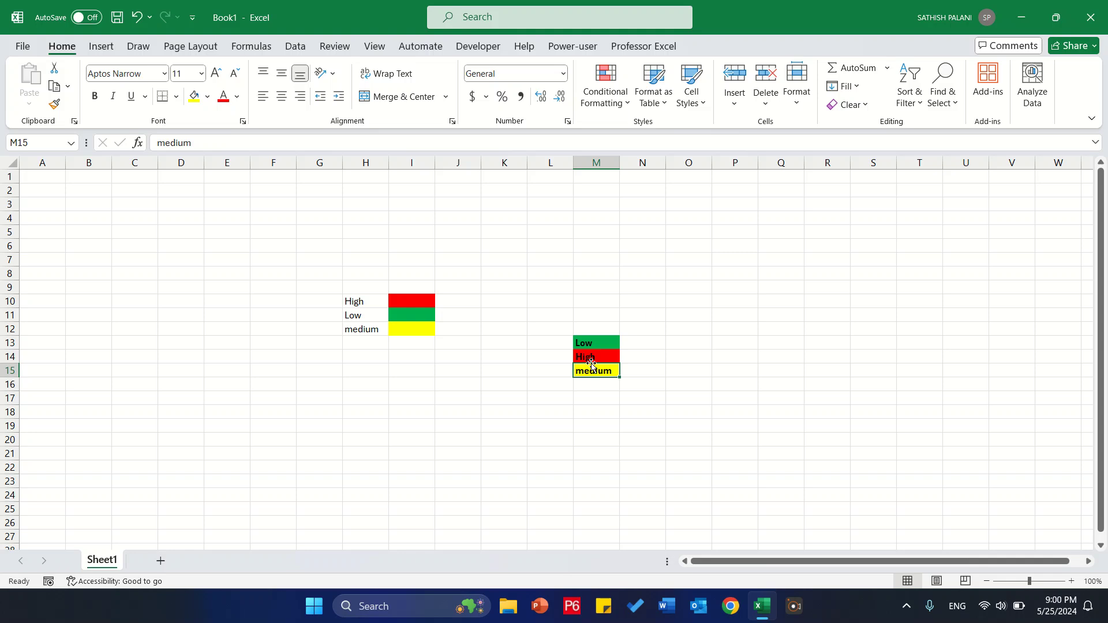
Step: Enter the status words Completed in cell P13 and Inprogress in cell P14
key("Right")
key("Right")
key("Right")
key("Up")
key("Up")
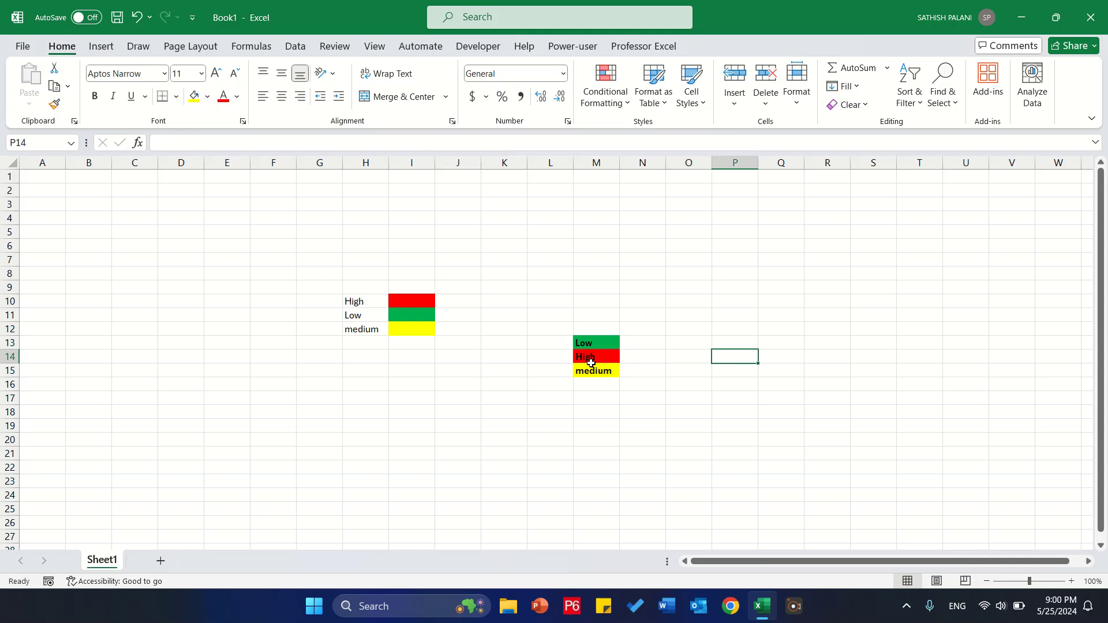
type("Completed")
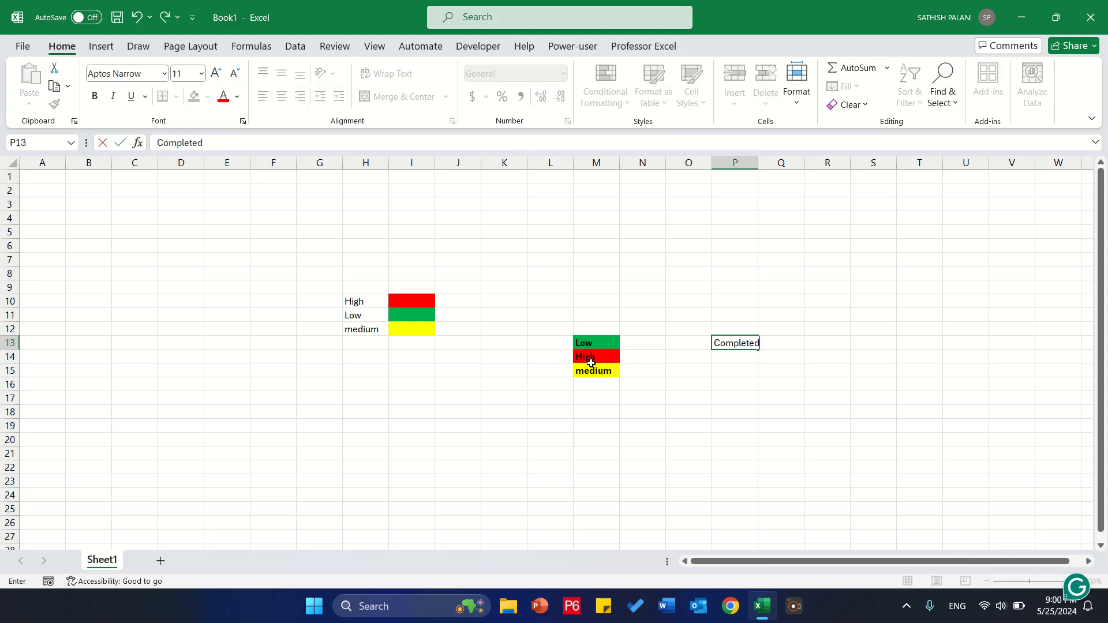
key("Return")
type("Inpro")
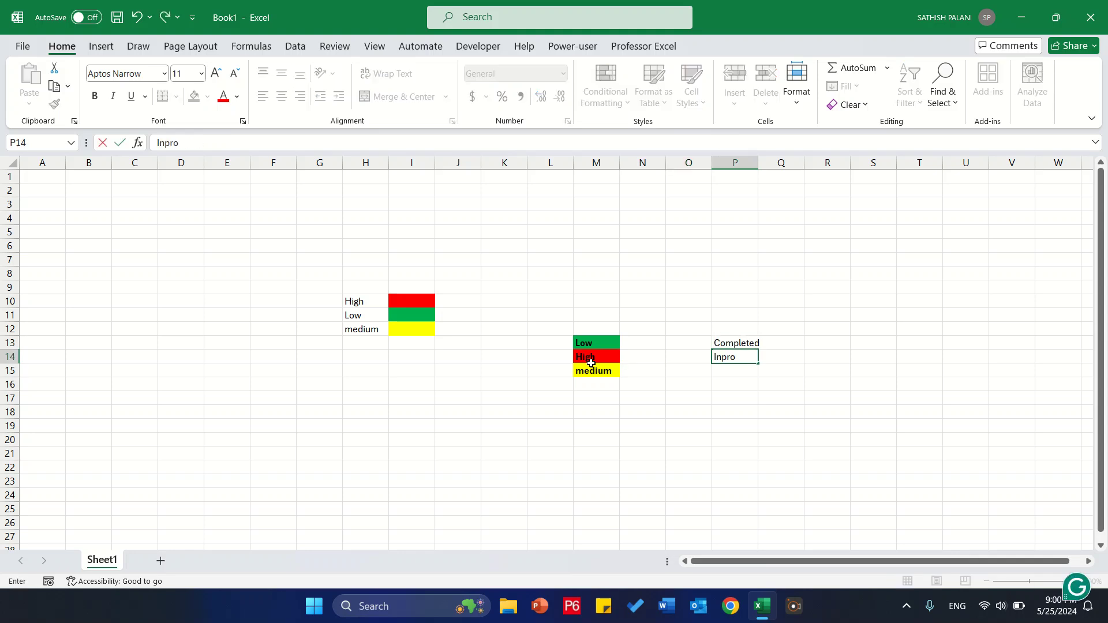
type("gress")
key("Return")
Step: Enter To be Start in cell P15 and widen column P slightly to fit the text
type("Tob")
key("BackSpace")
type("be Start")
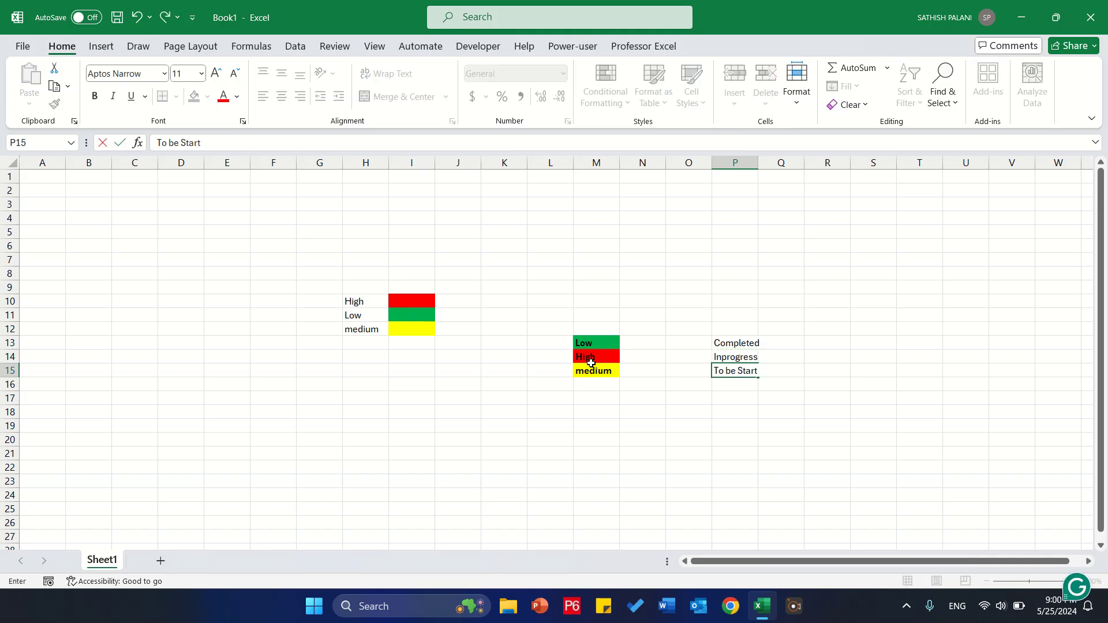
key("Return")
key("Up")
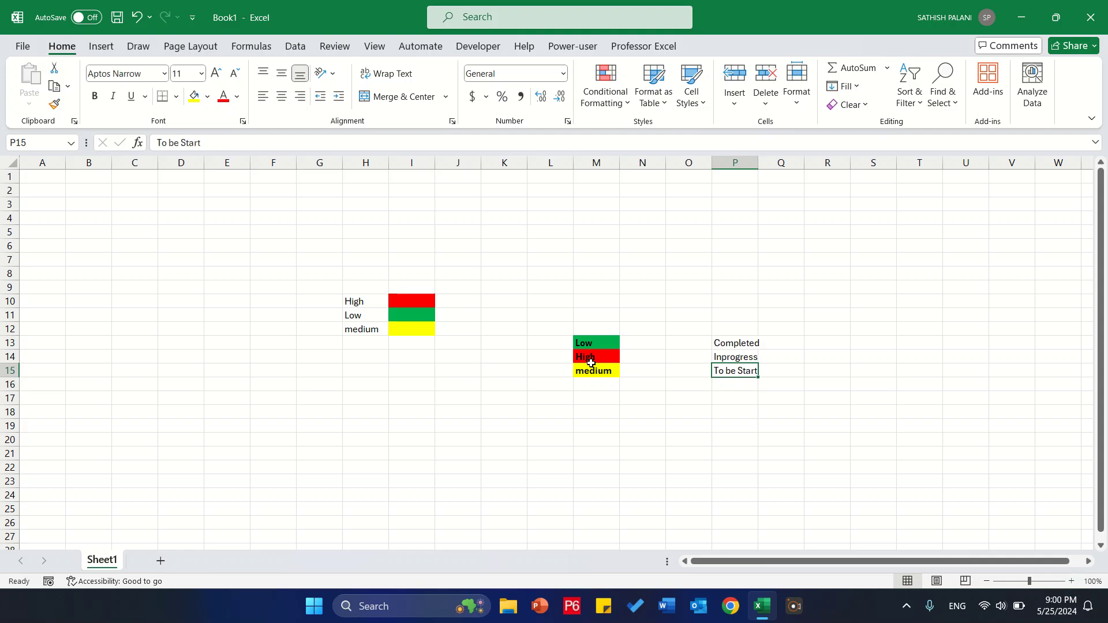
left_click_drag(758, 163, 774, 163)
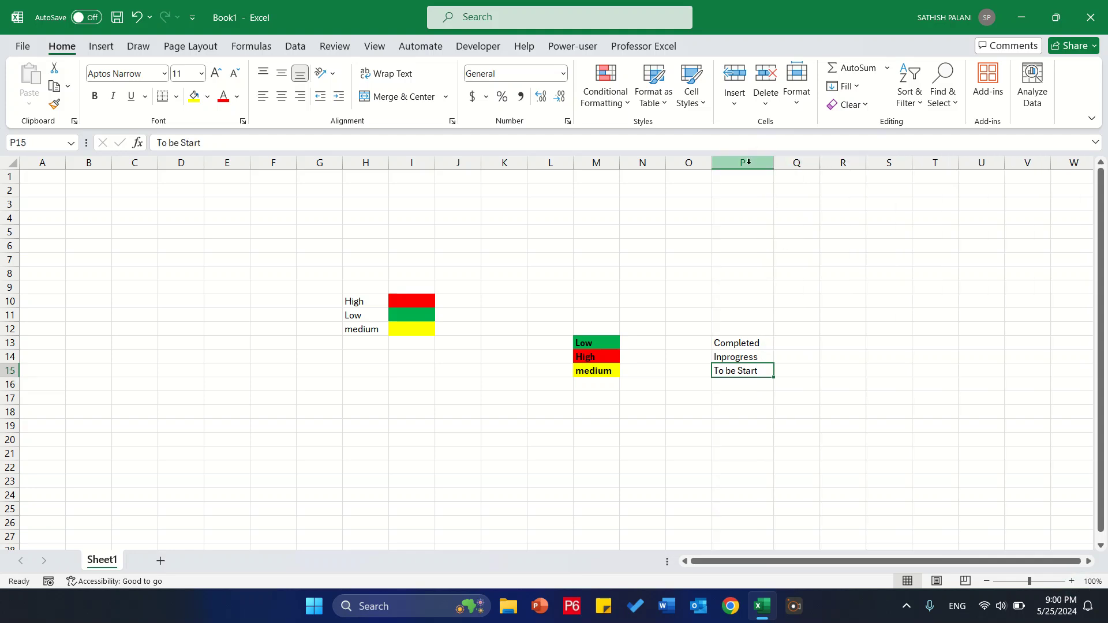
Step: Start a new conditional formatting rule on column P for cells whose value is equal to Completed
left_click(749, 162)
left_click(615, 105)
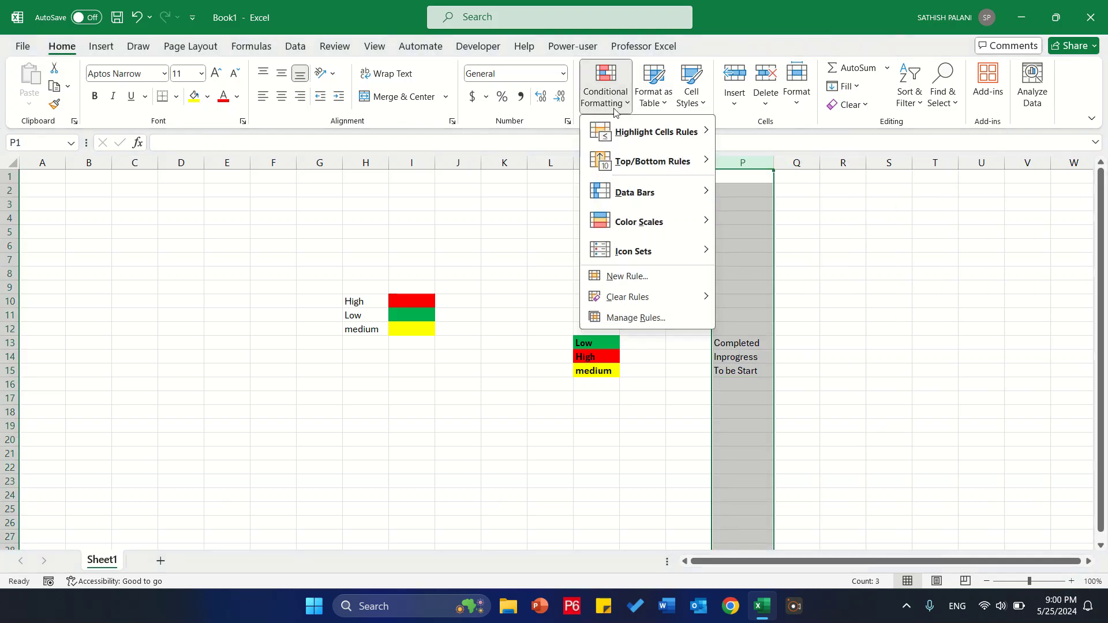
left_click(628, 277)
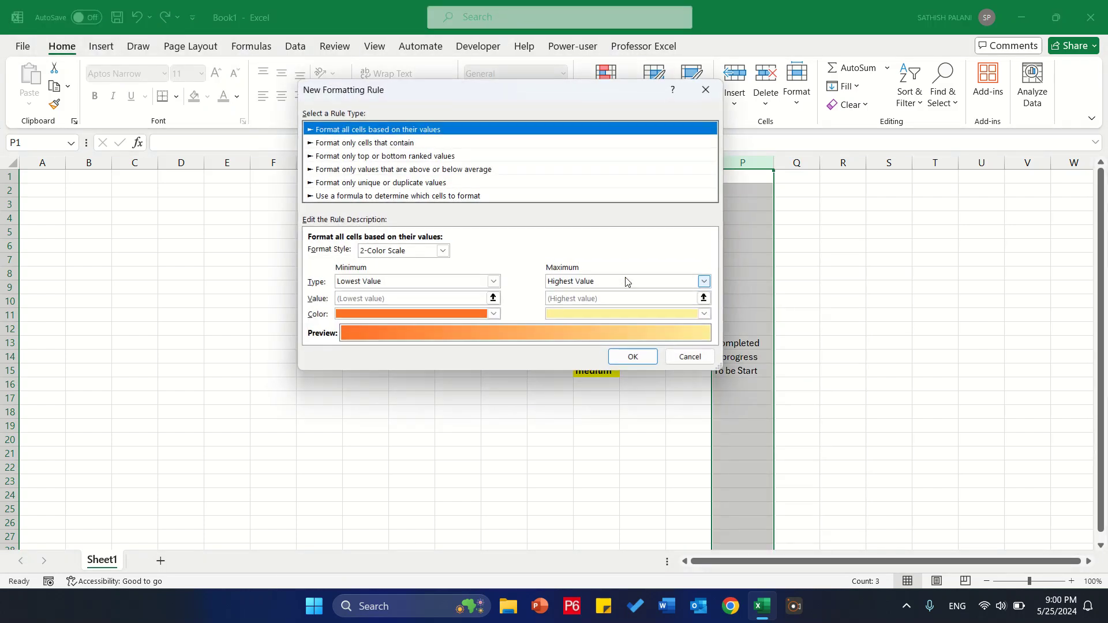
left_click(389, 148)
left_click(487, 253)
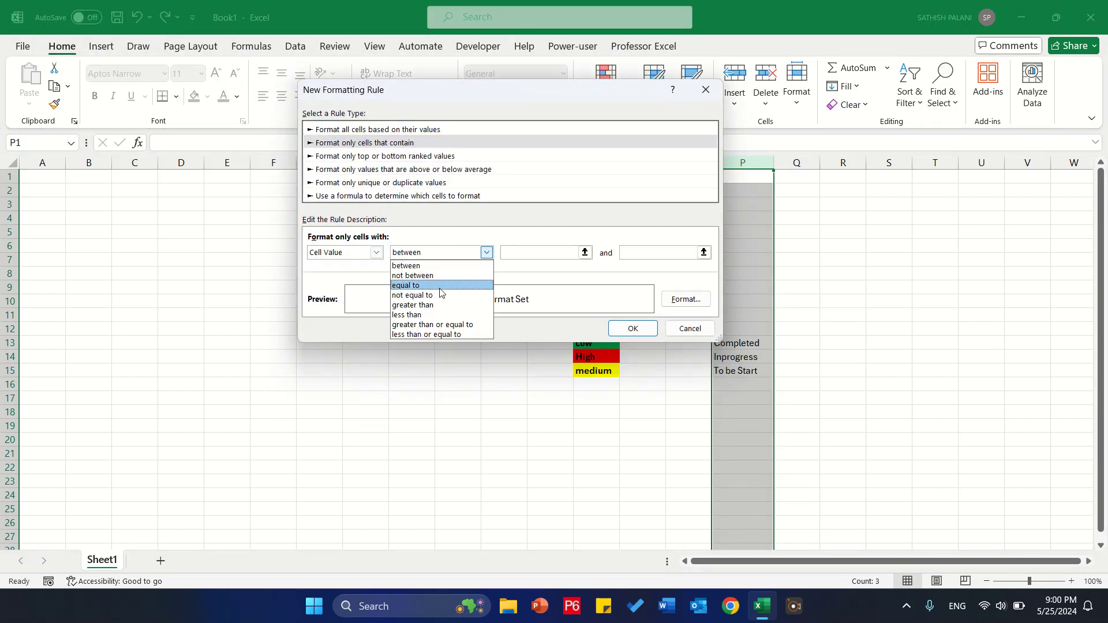
left_click(440, 285)
left_click(527, 249)
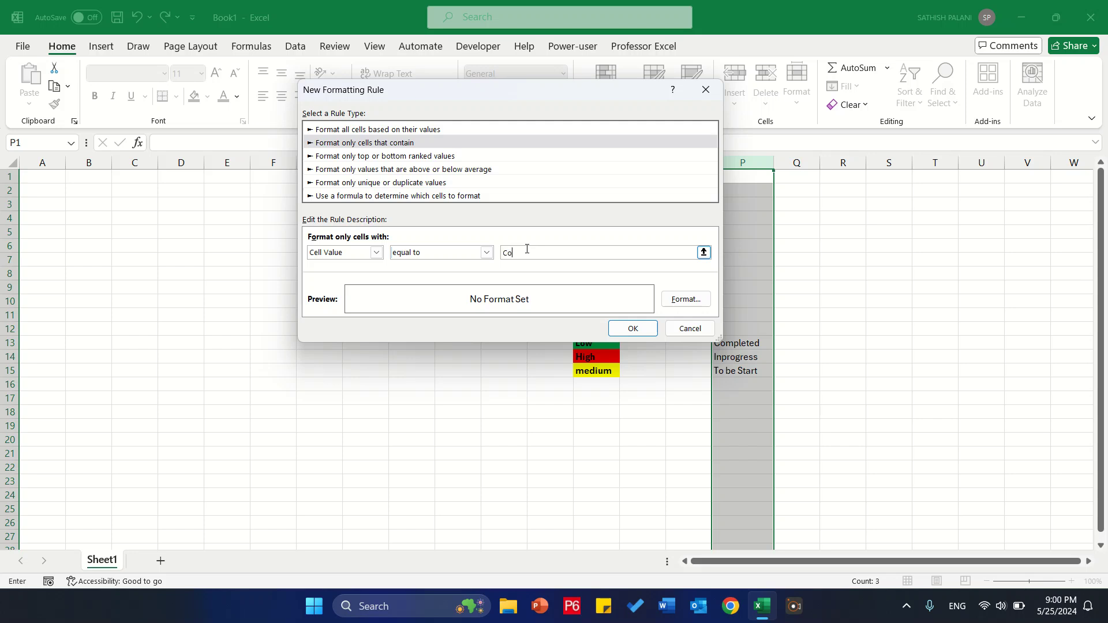
Step: Give the Completed rule a green fill and confirm the rule
left_click(686, 299)
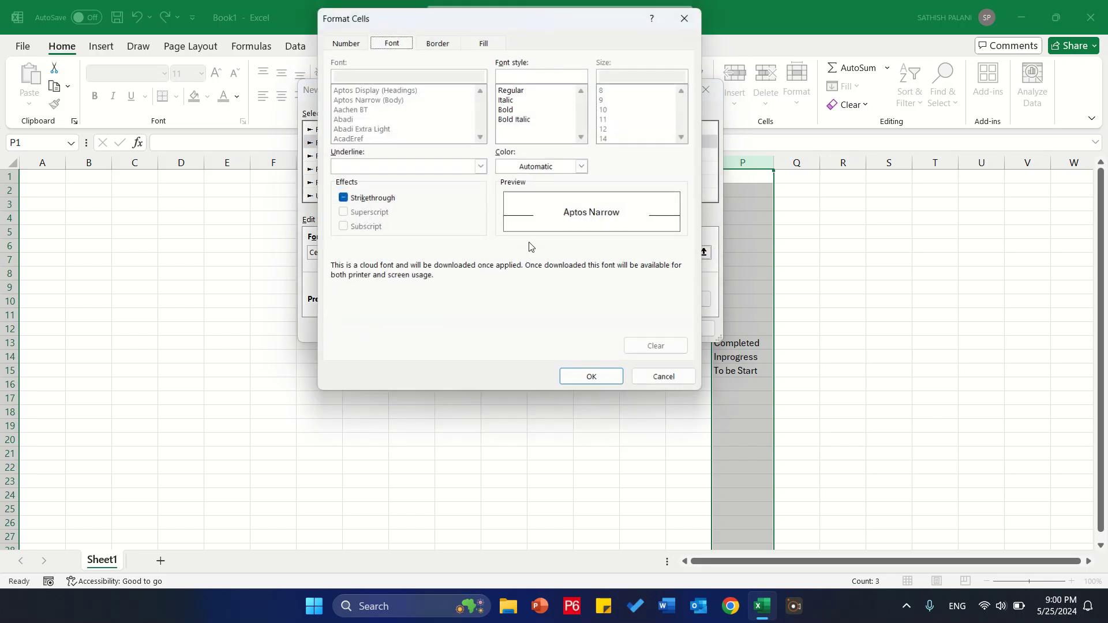
left_click(486, 41)
left_click(406, 179)
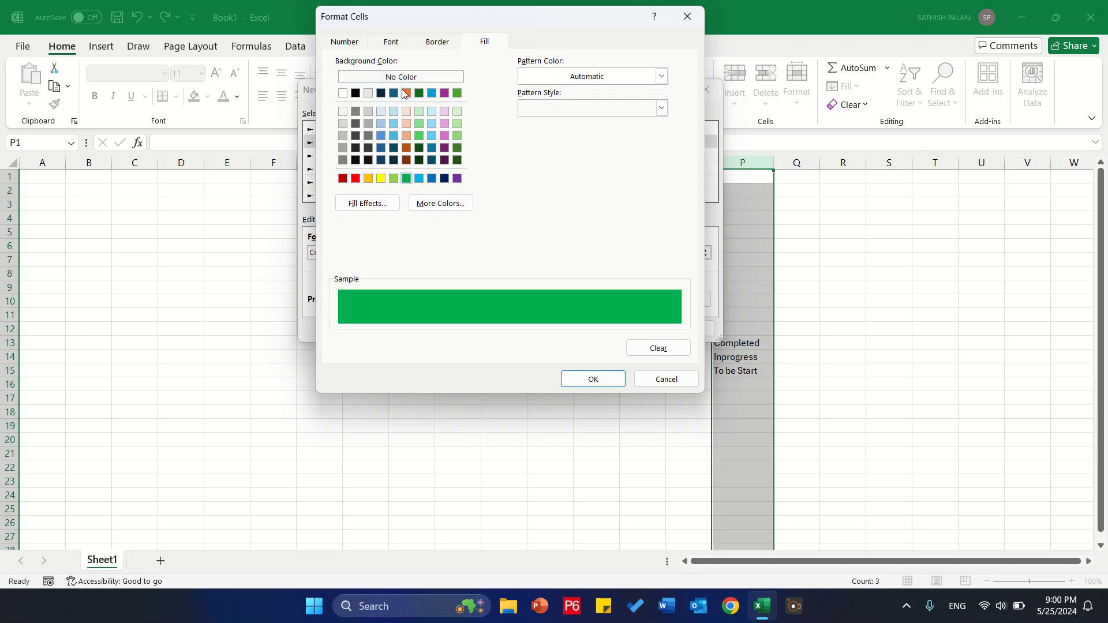
left_click(403, 43)
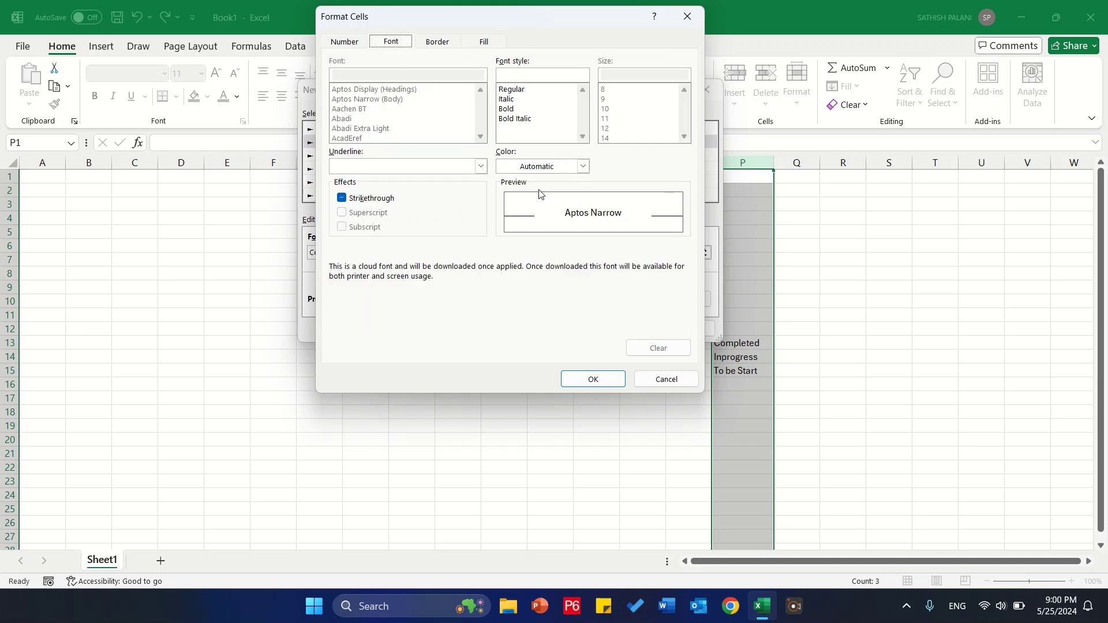
left_click(593, 379)
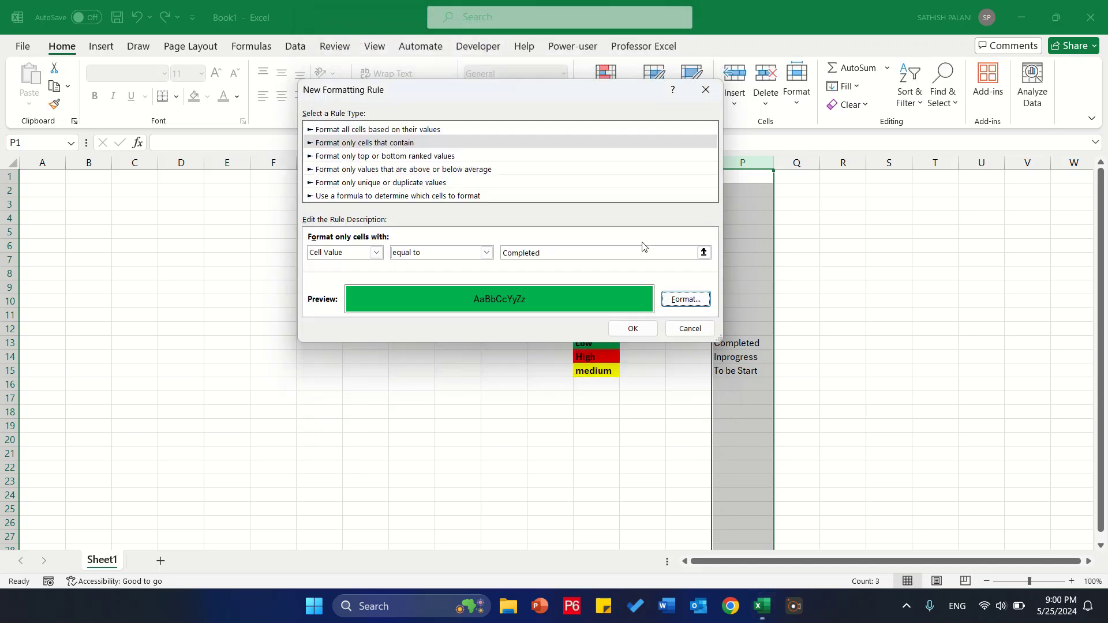
left_click(632, 328)
Step: Start a second rule on column P for cell values equal to To Be start and open its format settings
left_click(596, 100)
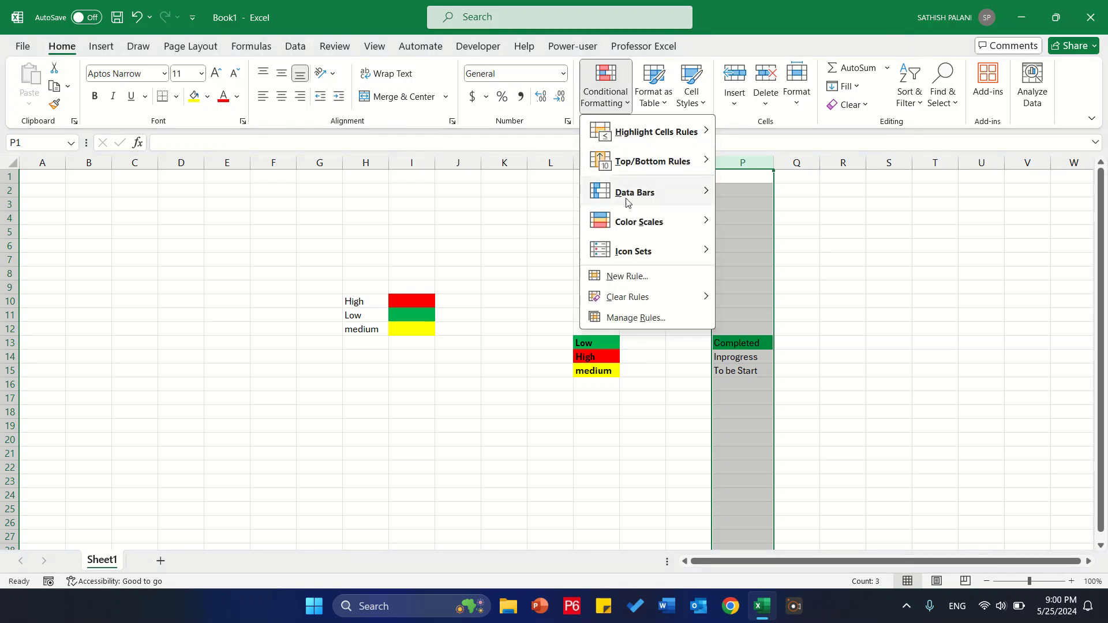
left_click(626, 276)
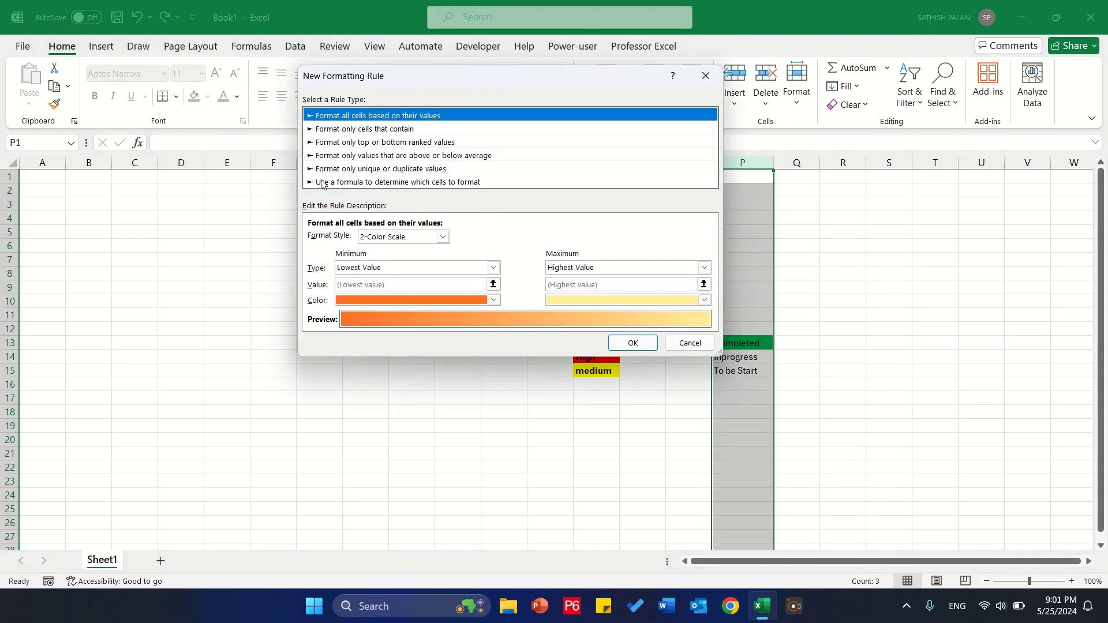
left_click(370, 129)
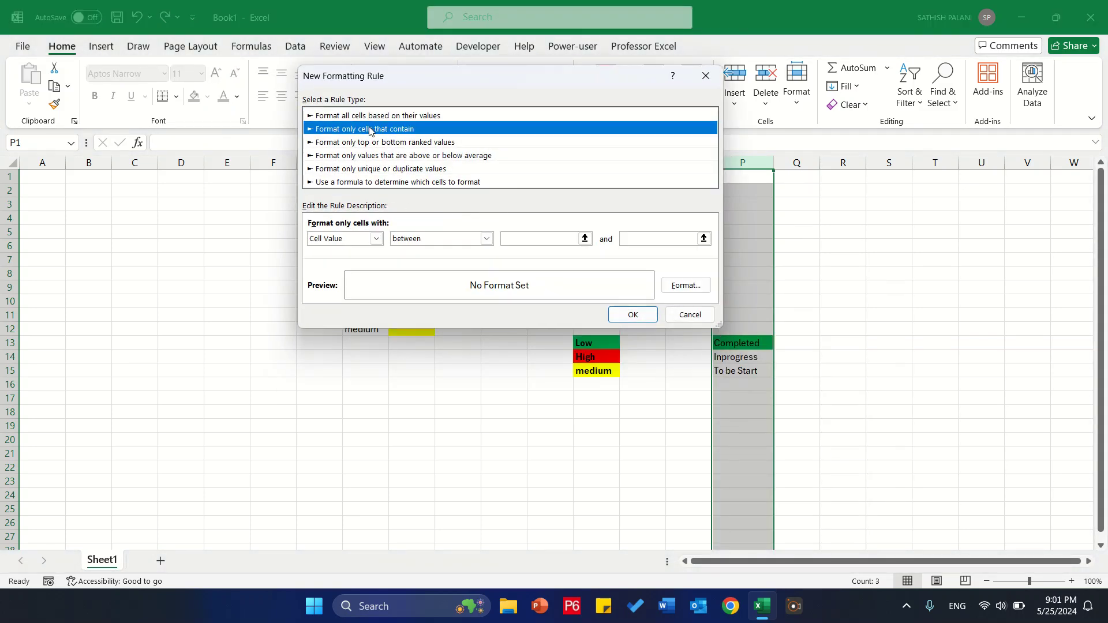
left_click(487, 238)
left_click(462, 272)
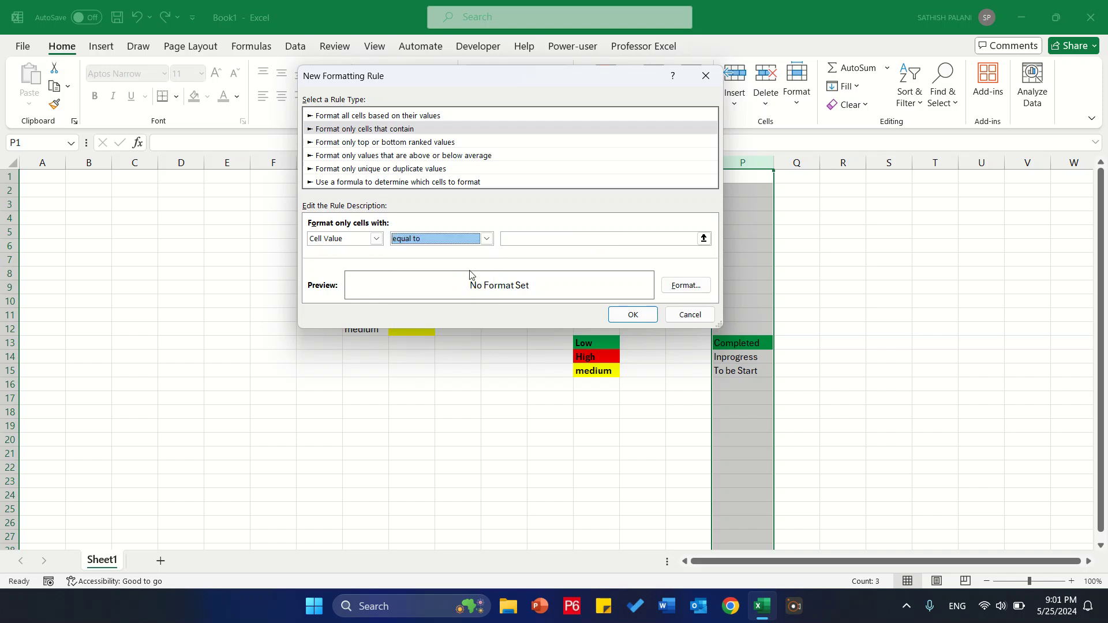
left_click(541, 241)
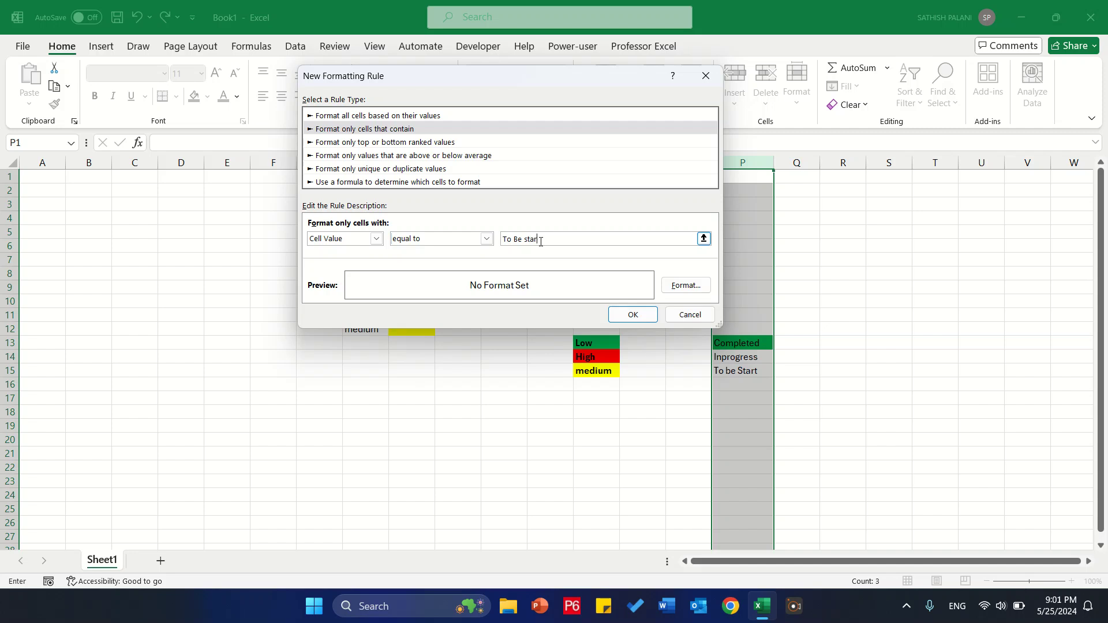
type("To Be start")
left_click(686, 285)
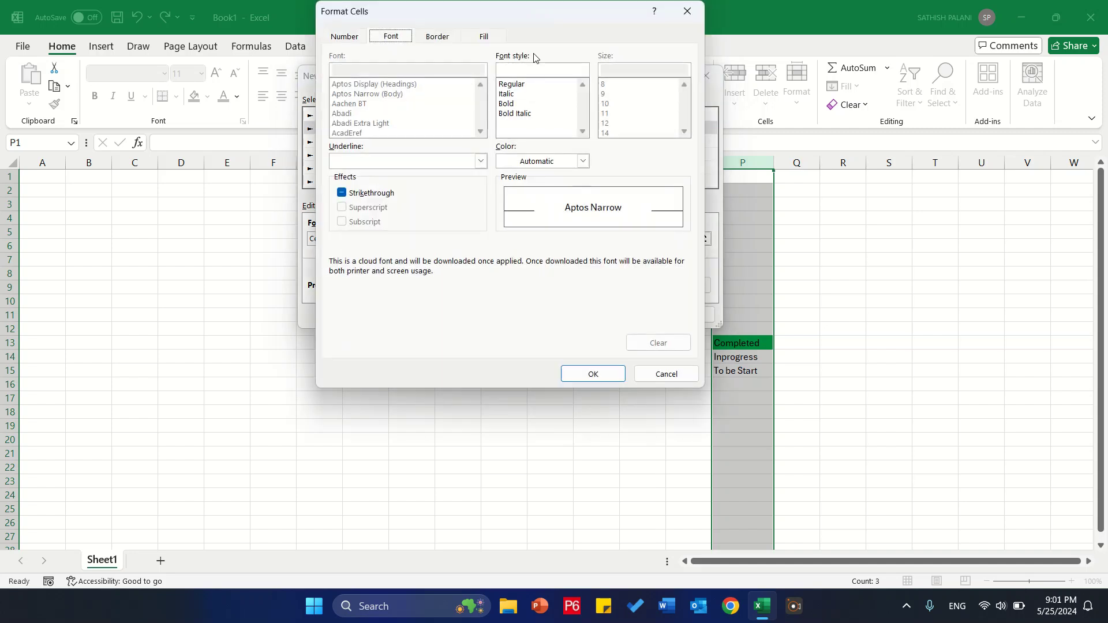
left_click(583, 161)
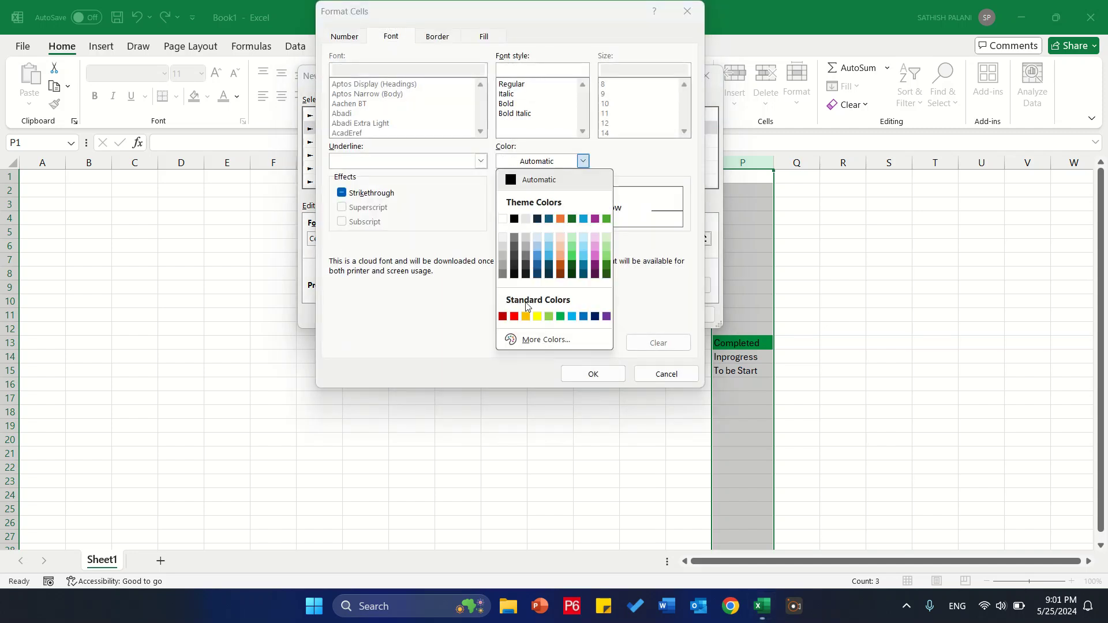
left_click(514, 317)
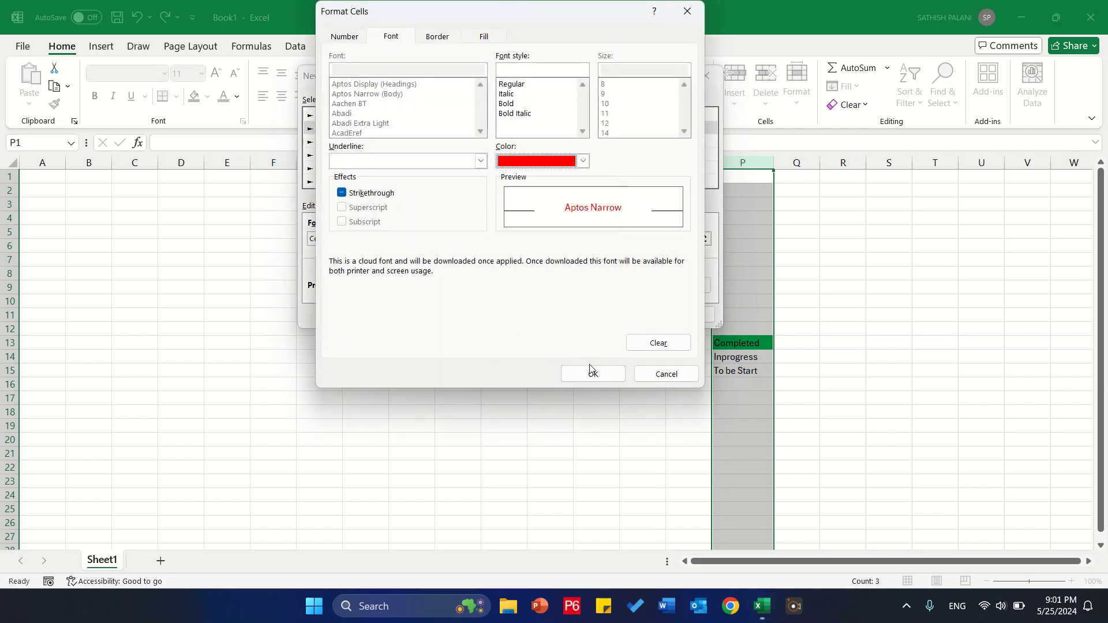
left_click(561, 161)
left_click(538, 180)
Step: Give the To Be start rule a red fill and confirm the rule
left_click(485, 36)
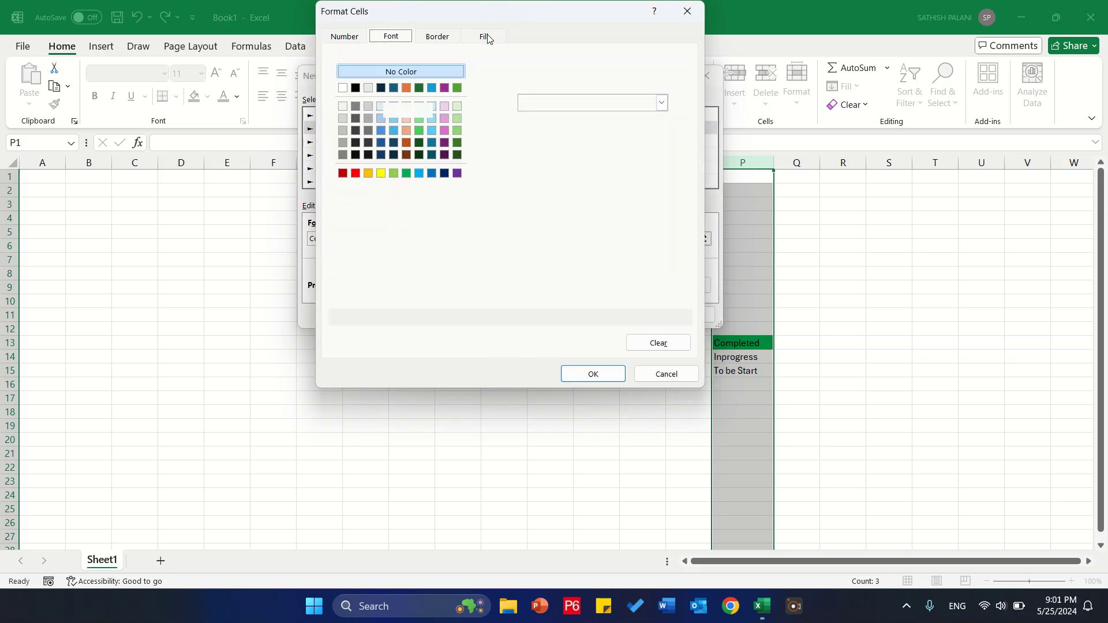
left_click(356, 173)
left_click(621, 374)
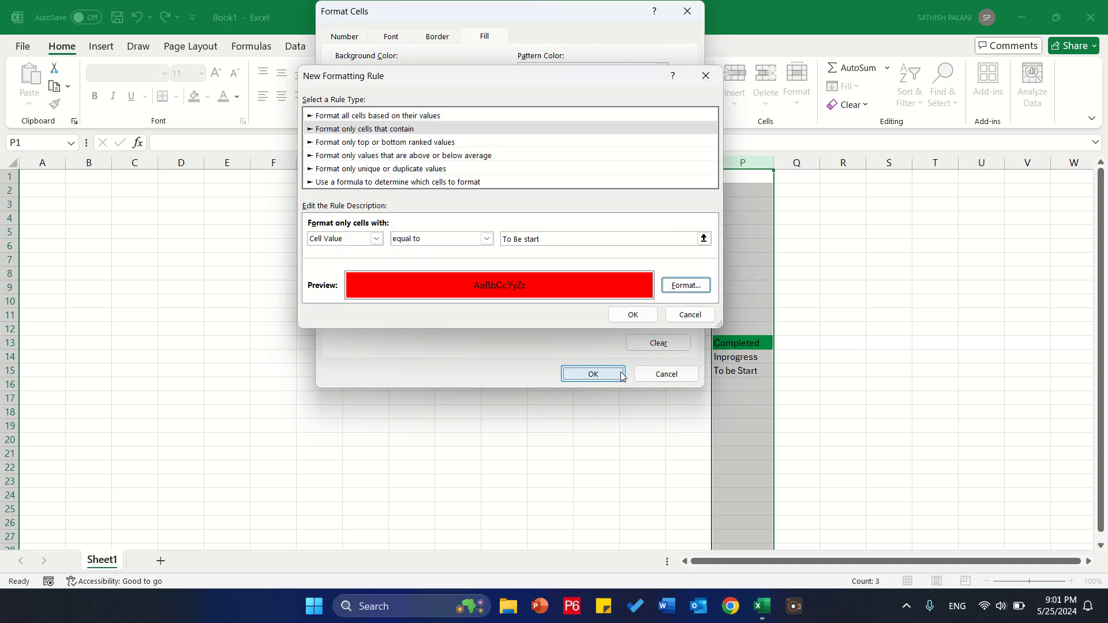
left_click(645, 317)
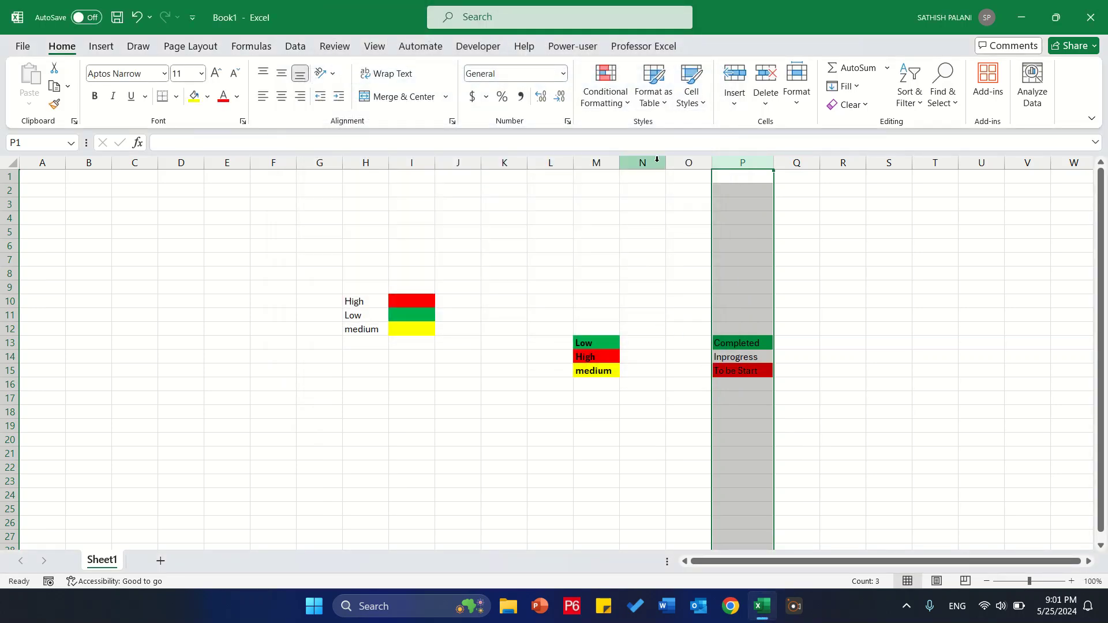
Step: Start a third rule on column P for cells whose value is equal to Inprogress
left_click(606, 98)
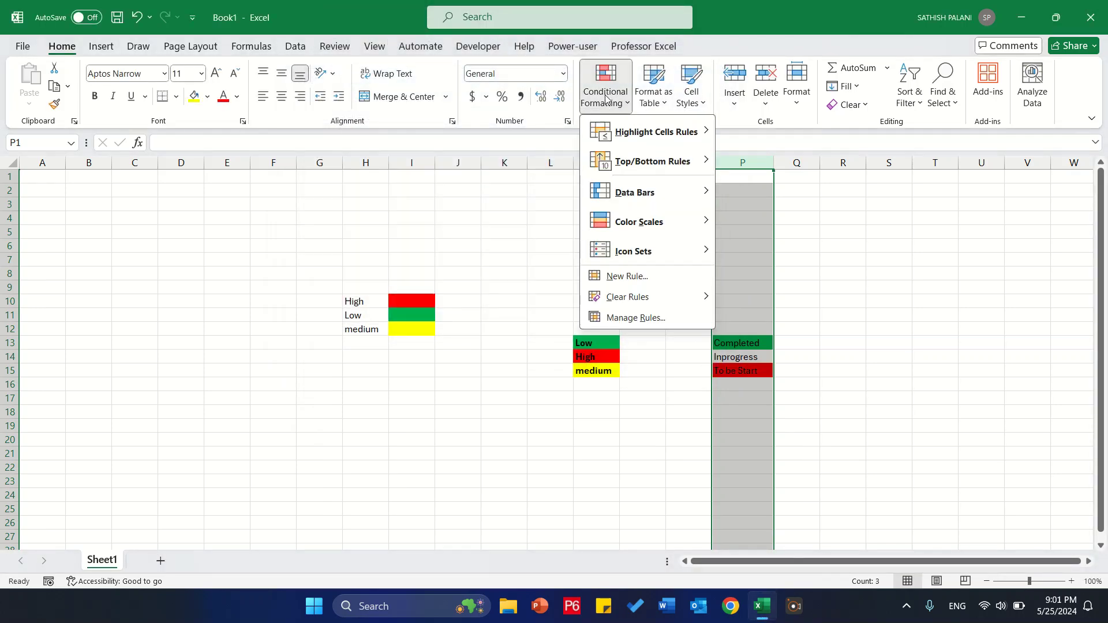
left_click(628, 276)
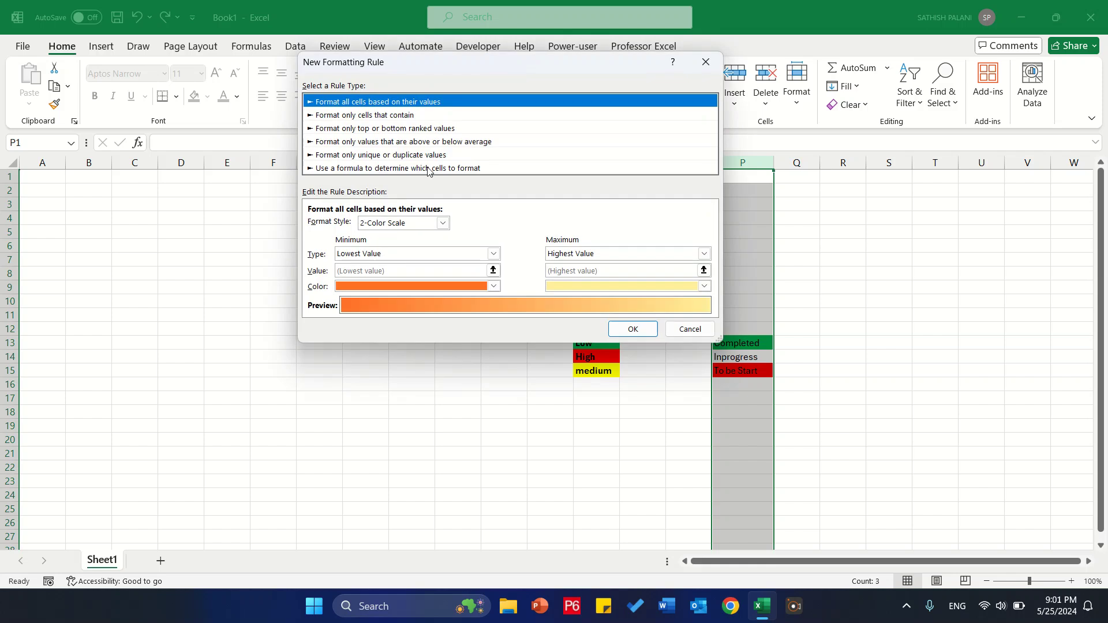
left_click(406, 116)
left_click(486, 225)
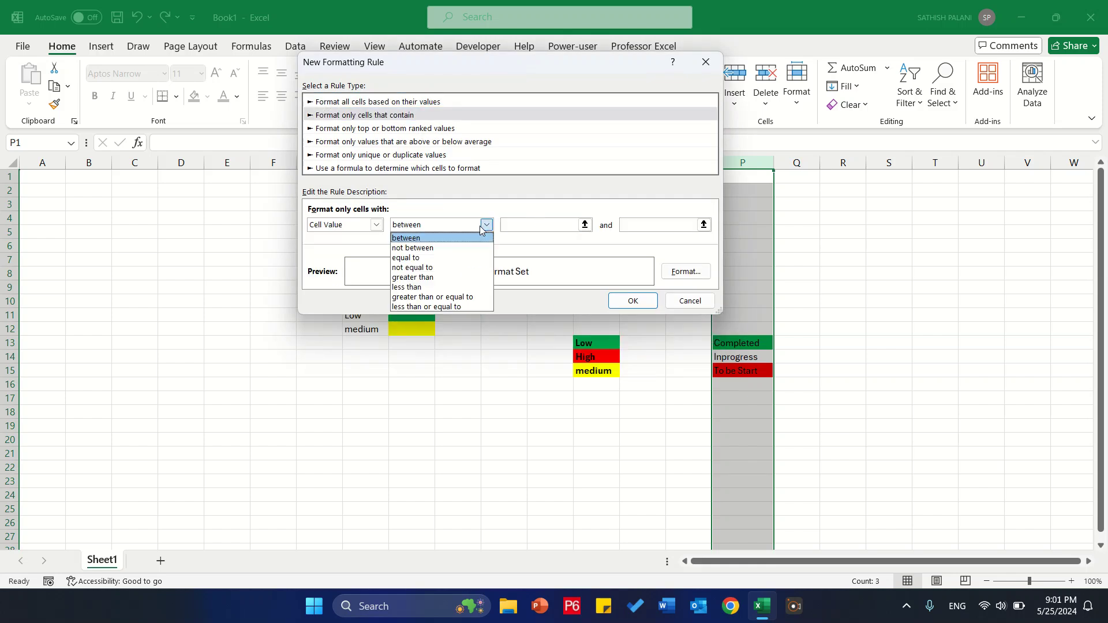
left_click(450, 258)
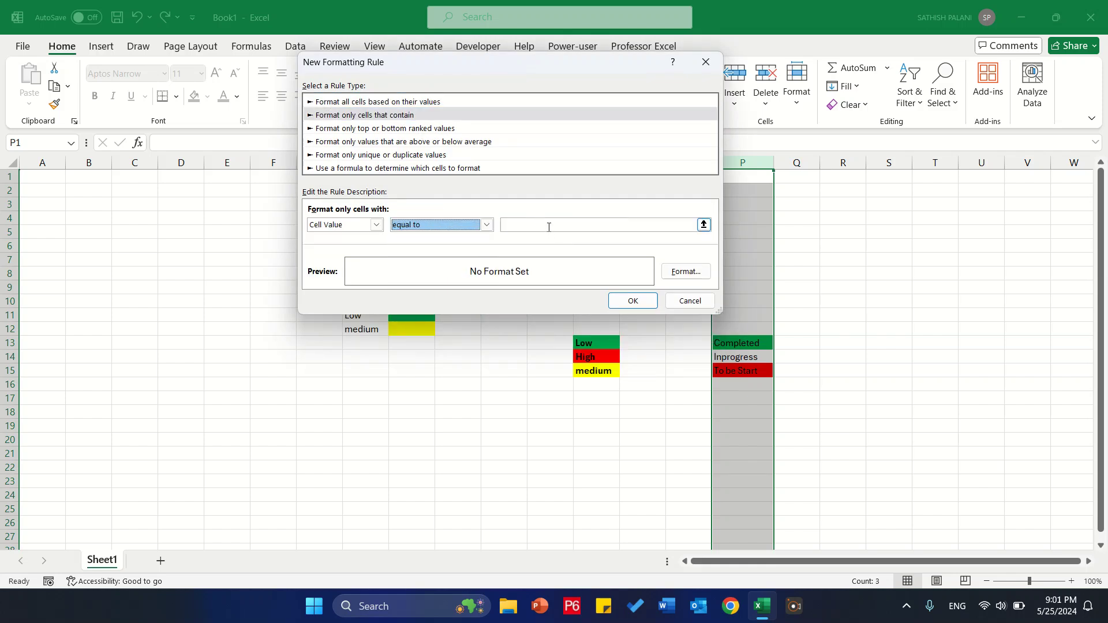
left_click(549, 227)
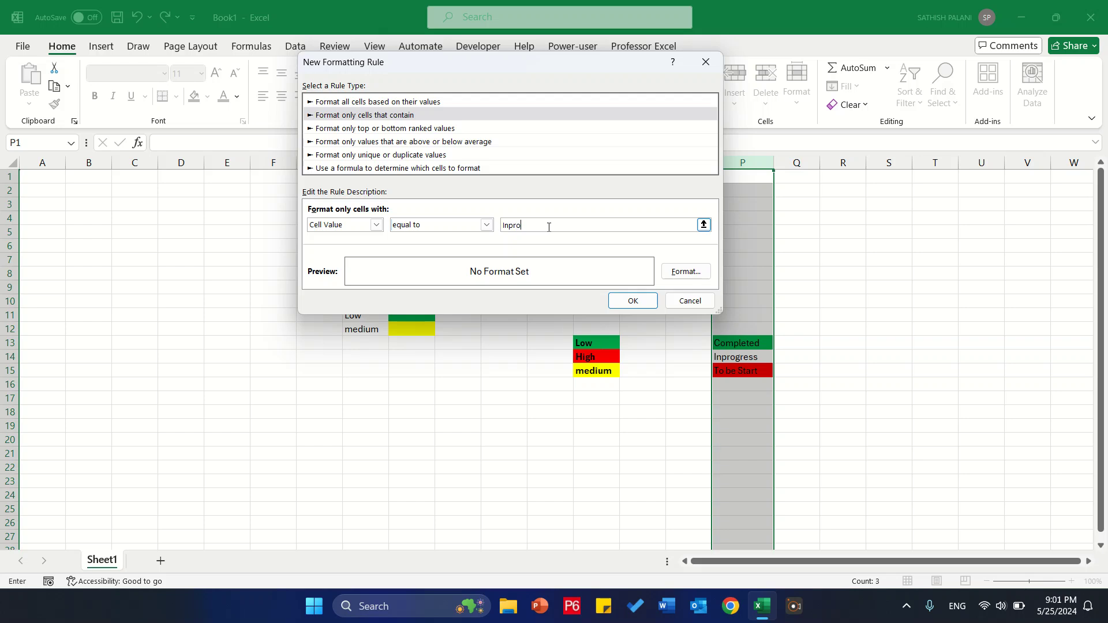
Step: Give the Inprogress rule a yellow fill and confirm the rule
left_click(686, 271)
left_click(385, 174)
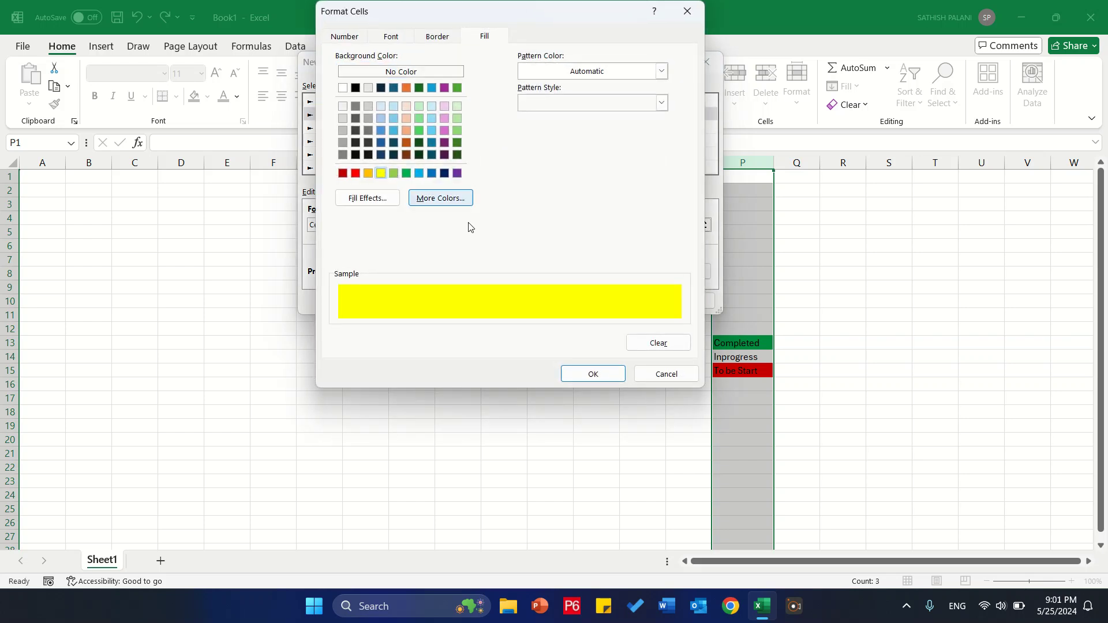
left_click(594, 379)
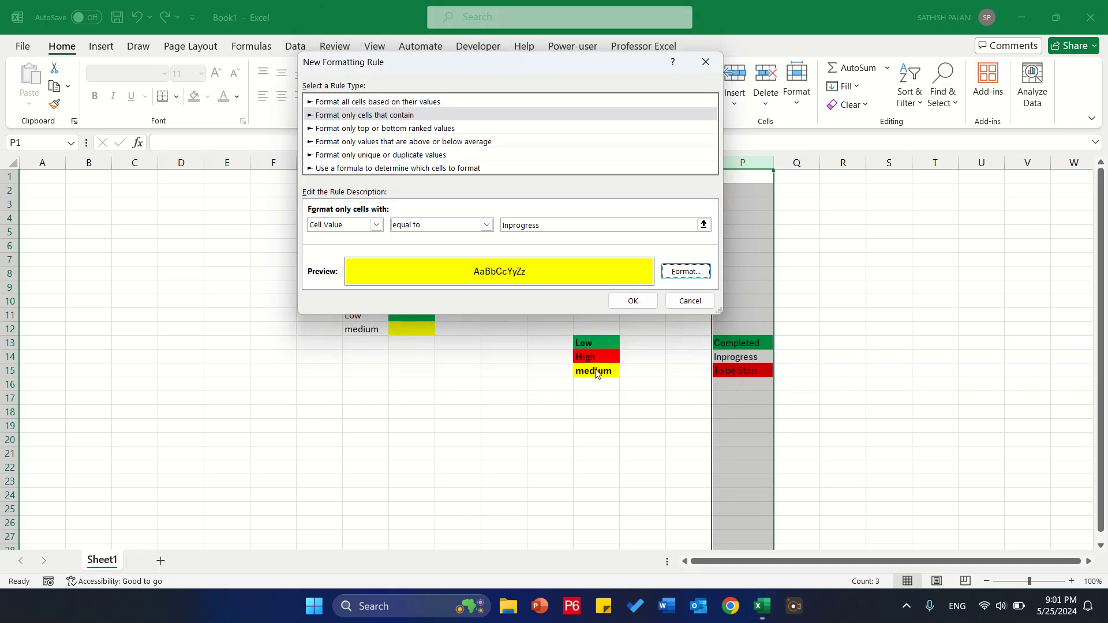
left_click(633, 300)
Step: Test the rules by pasting, as values, Completed from P13 into P20 and Inprogress from P14 into P23
left_click(761, 340)
key("ctrl+c")
right_click(756, 445)
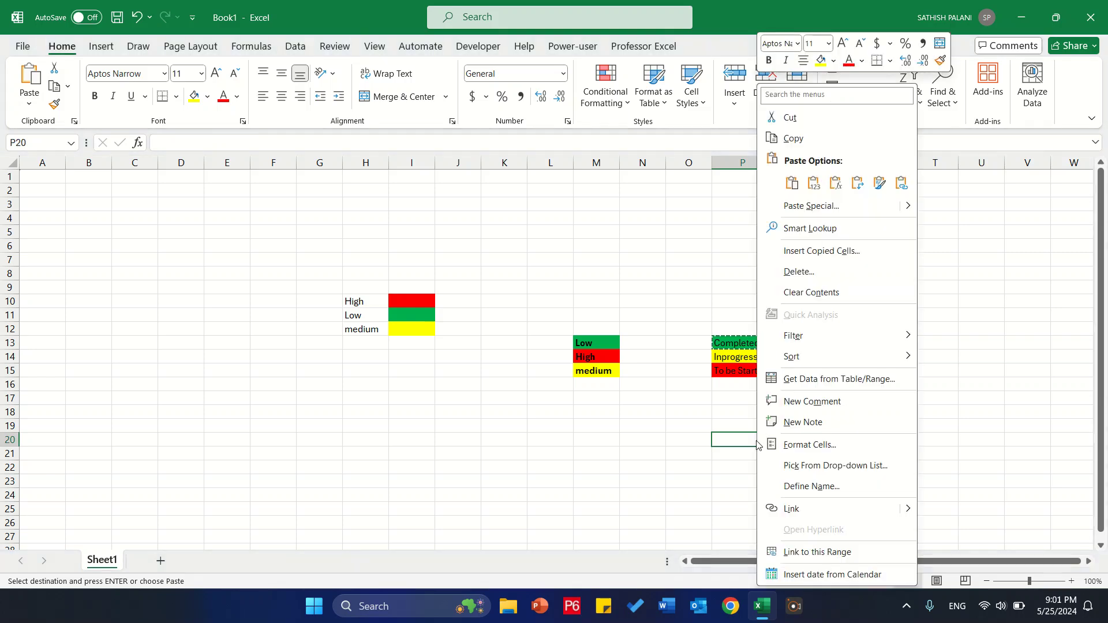
left_click(817, 187)
left_click(753, 362)
key("ctrl+c")
right_click(737, 484)
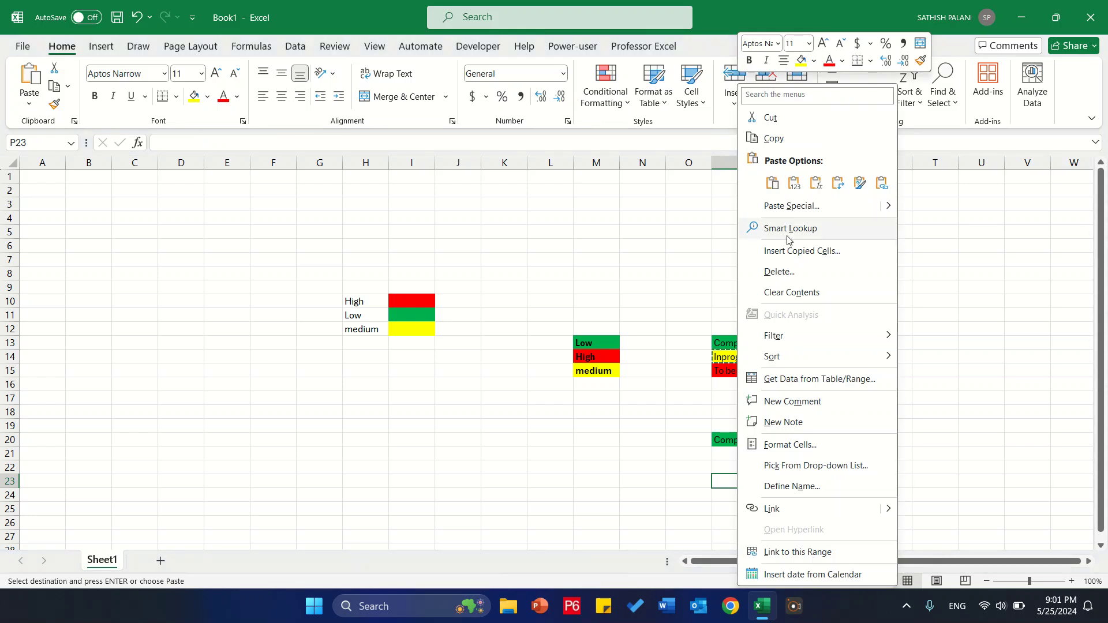
left_click(793, 187)
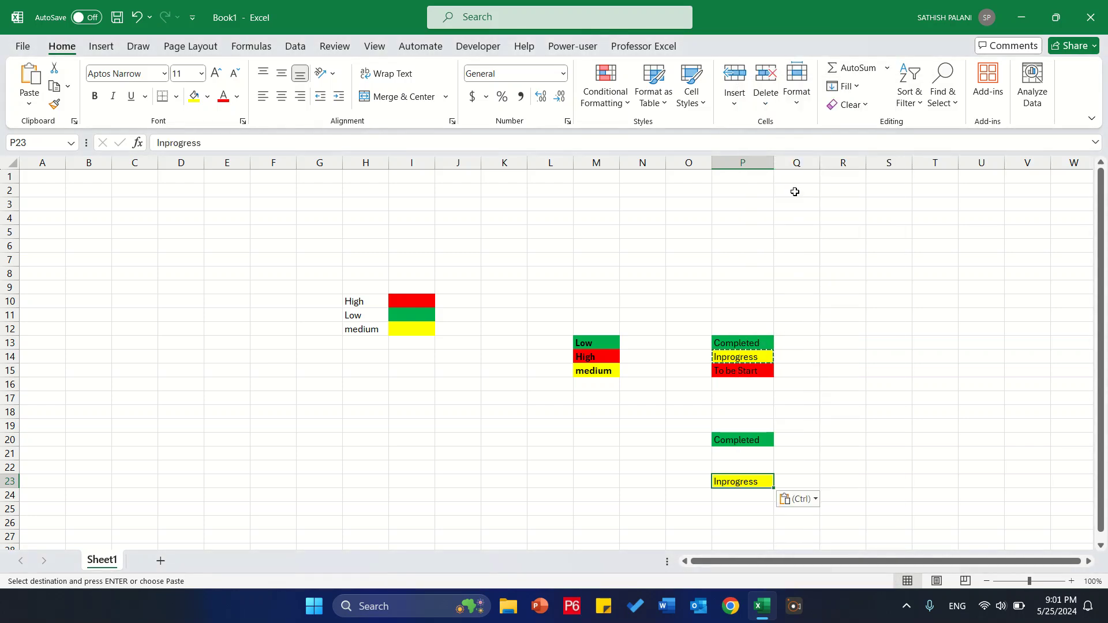
Step: Paste the copied Inprogress text as values into H19, outside the formatted column
right_click(349, 426)
left_click(405, 185)
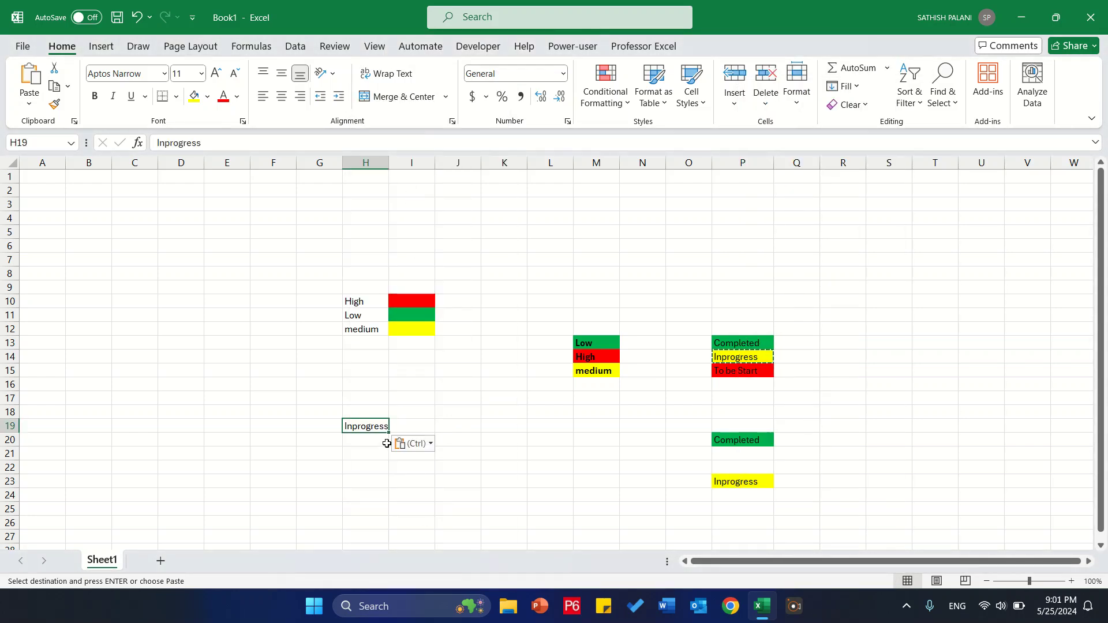
Step: Copy the three statuses in P13:P15 and paste them as values into H22:H24 and P25:P27
left_click_drag(756, 350, 757, 369)
key("ctrl+c")
right_click(367, 463)
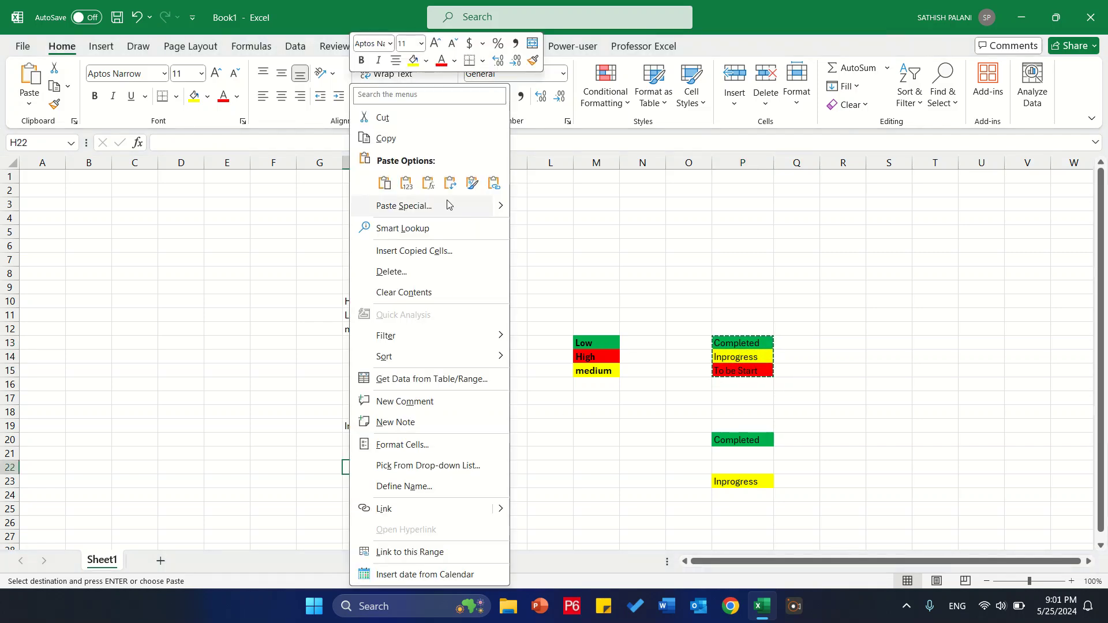
left_click(406, 182)
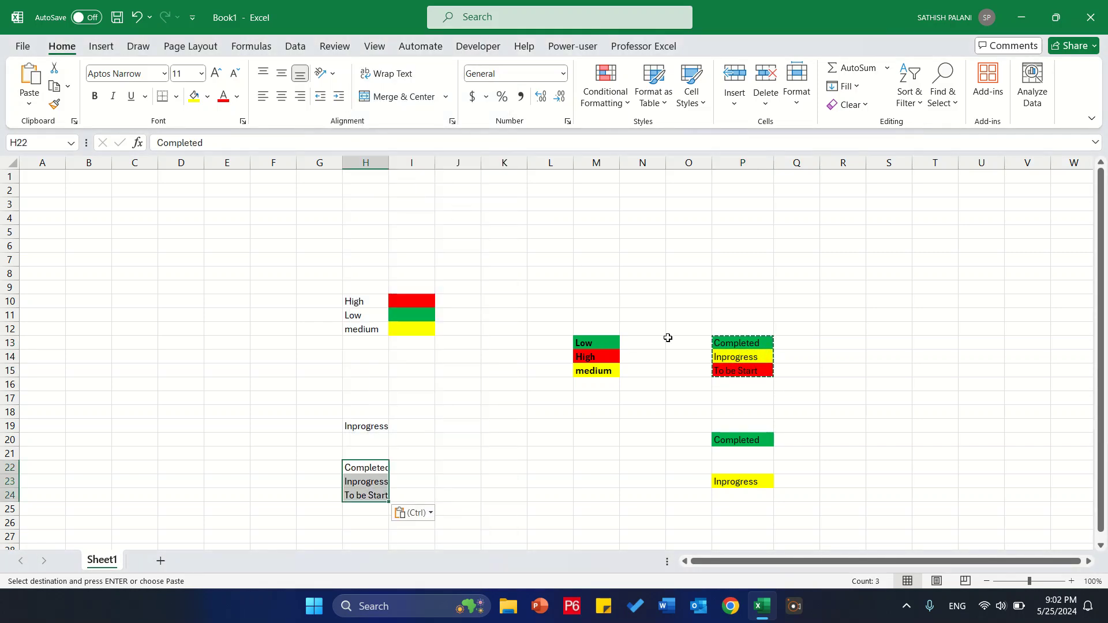
right_click(755, 506)
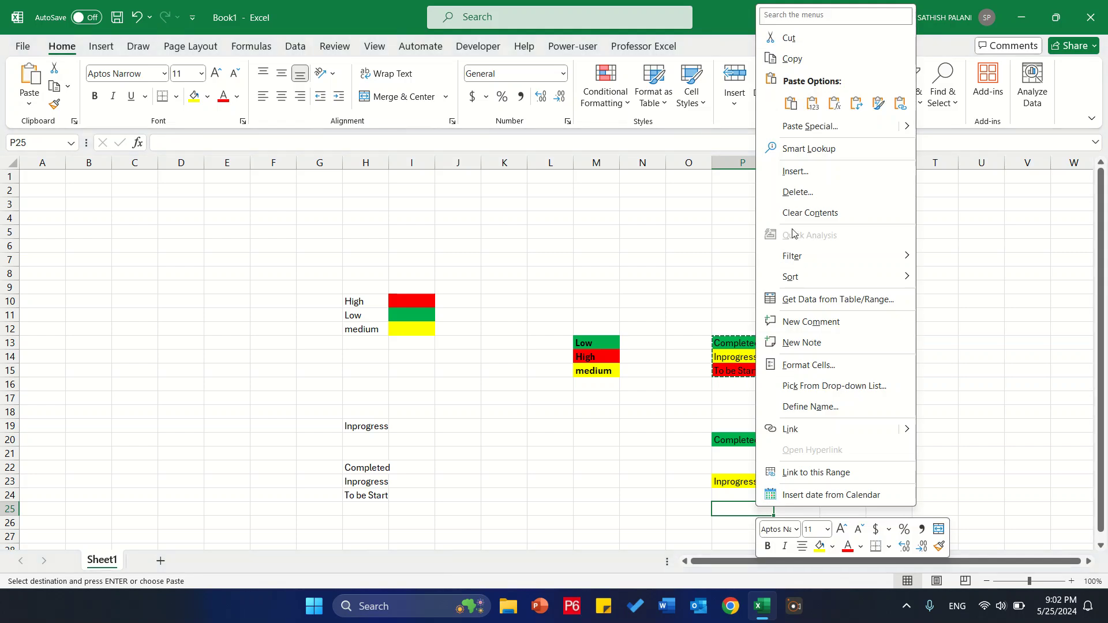
left_click(817, 106)
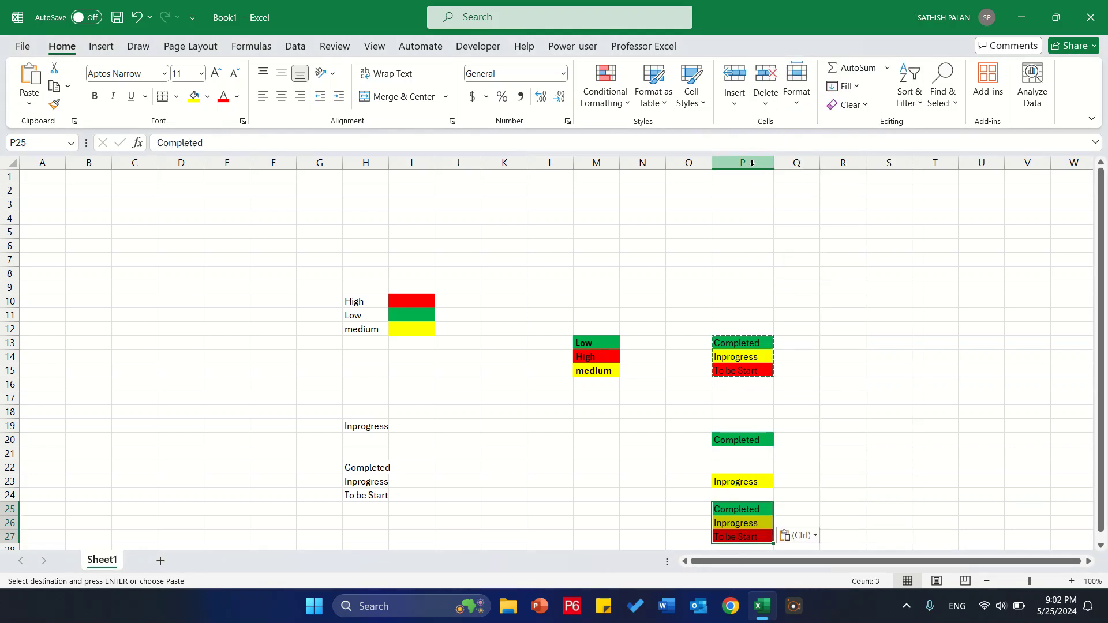
Step: Check in the Conditional Formatting Rules Manager which range the three status rules apply to, and close it
left_click(605, 86)
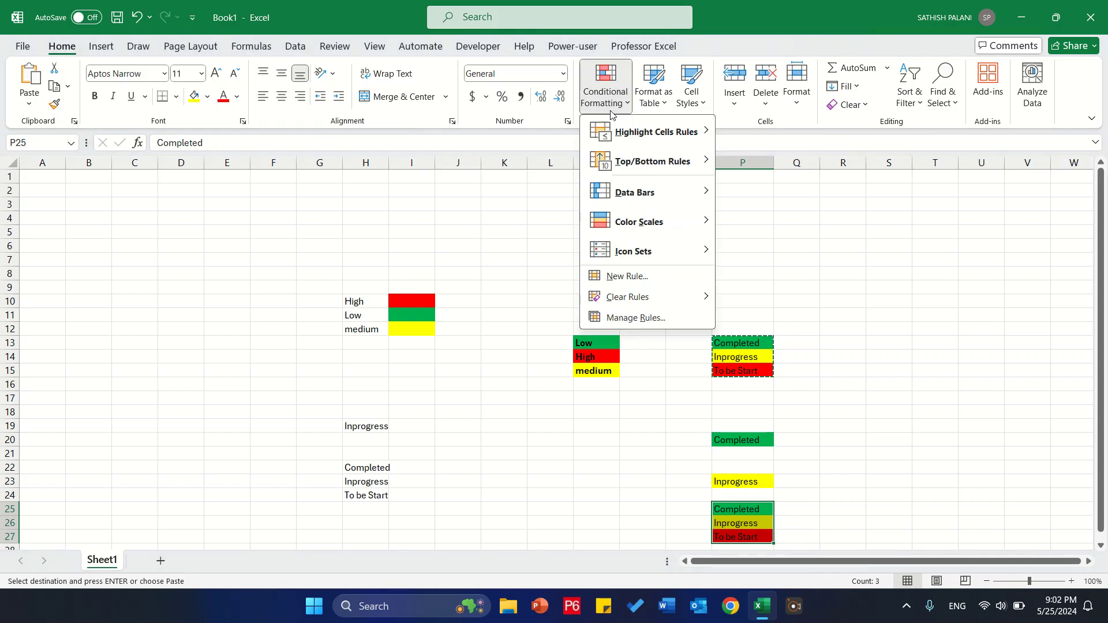
left_click(634, 319)
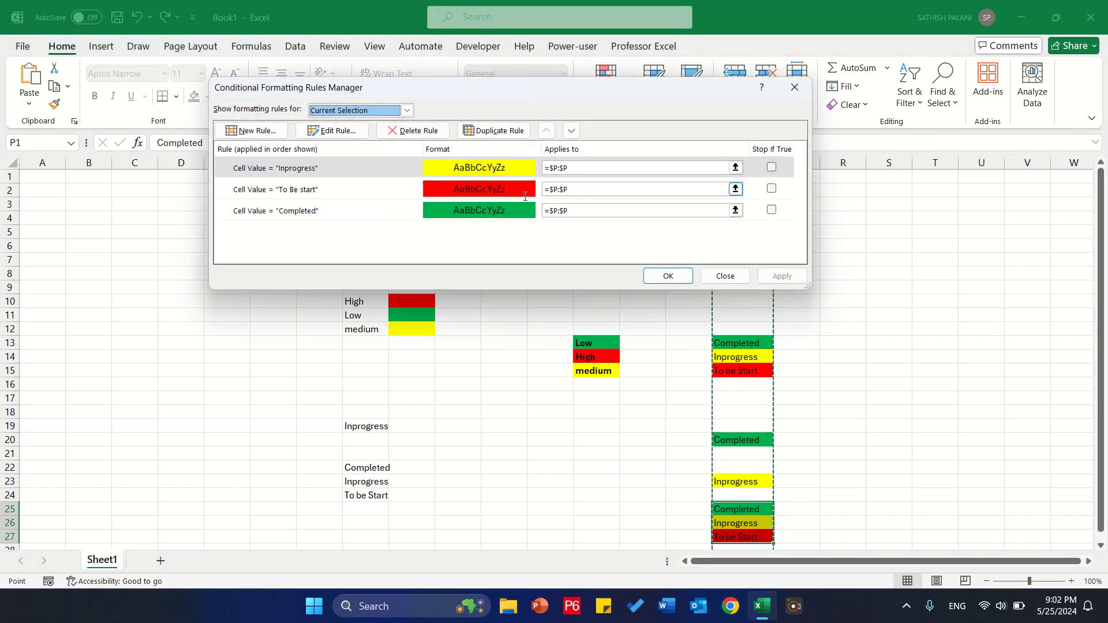
left_click_drag(572, 189, 461, 89)
left_click(755, 164)
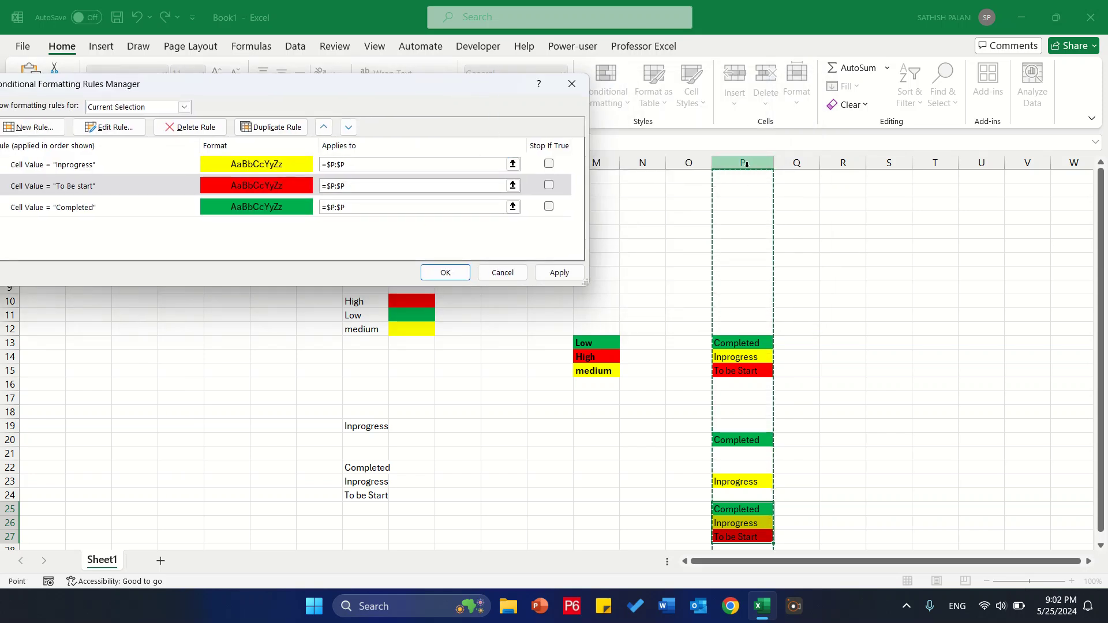
key("Return")
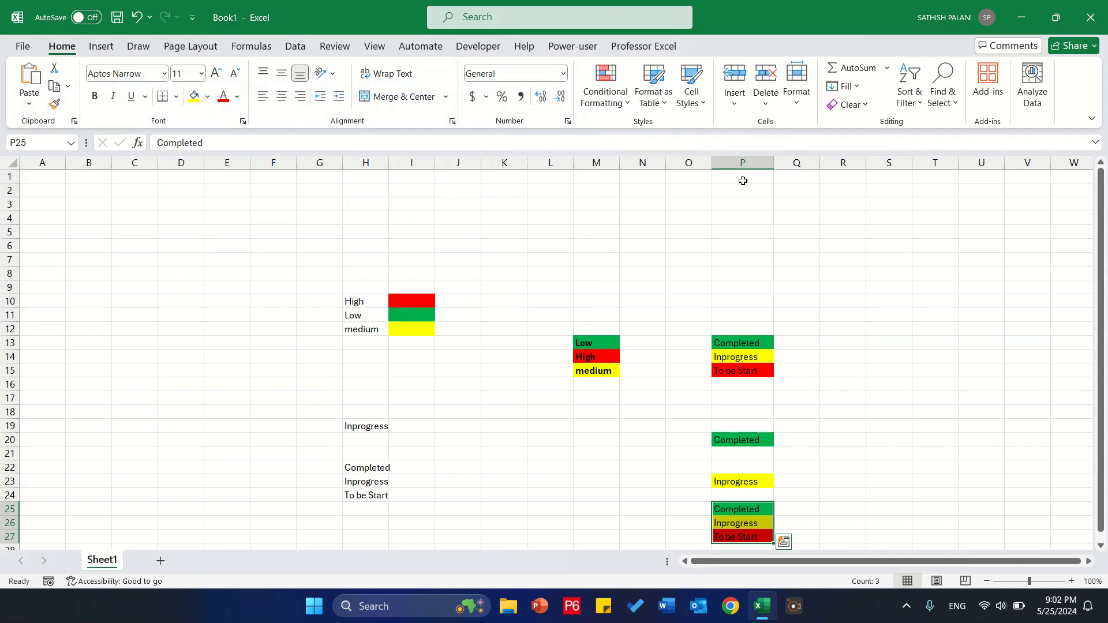
Step: Test the rules at the end of column P by entering Completed in the last row, P1048576
left_click(743, 176)
key("ctrl+Down")
key("ctrl+Down")
key("ctrl+Down")
key("ctrl+Down")
key("ctrl+Down")
key("ctrl+Down")
key("ctrl+Down")
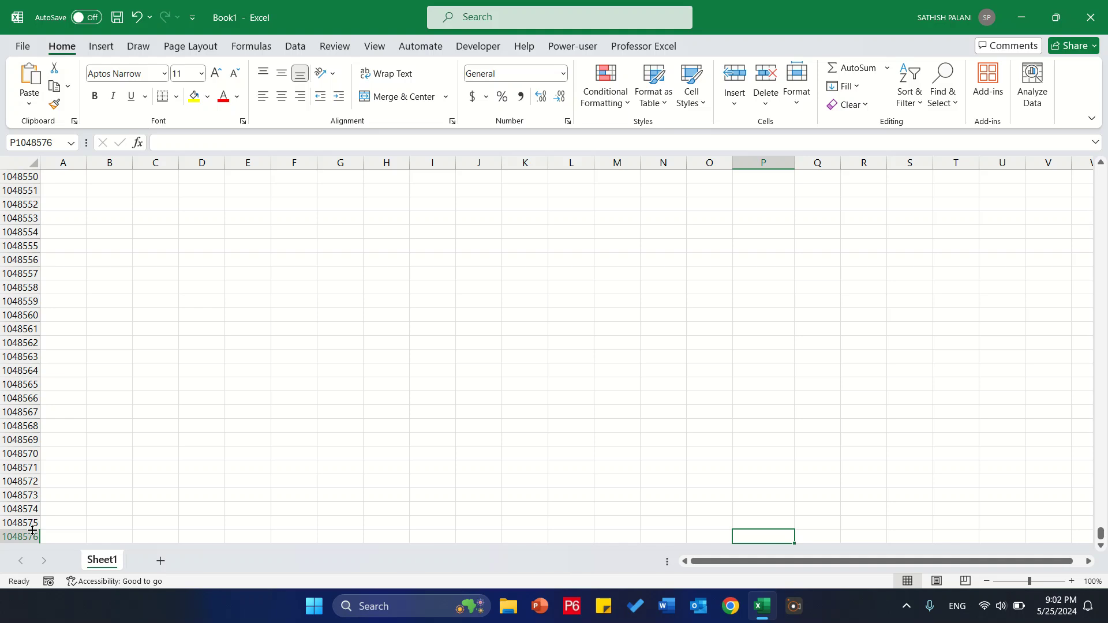
type("Com")
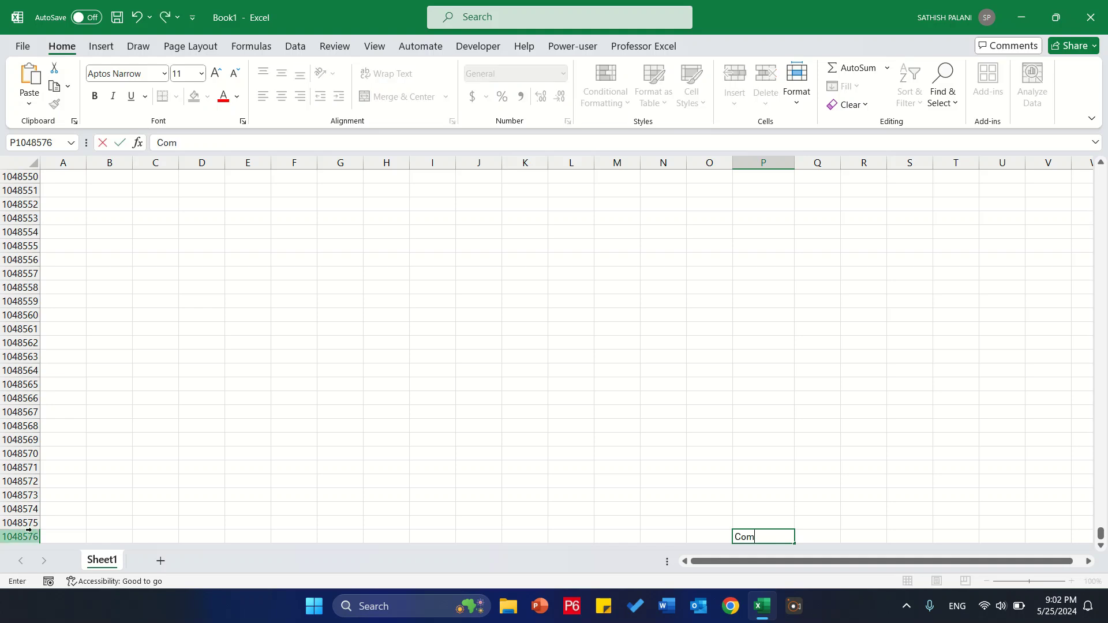
type("pleted")
key("Return")
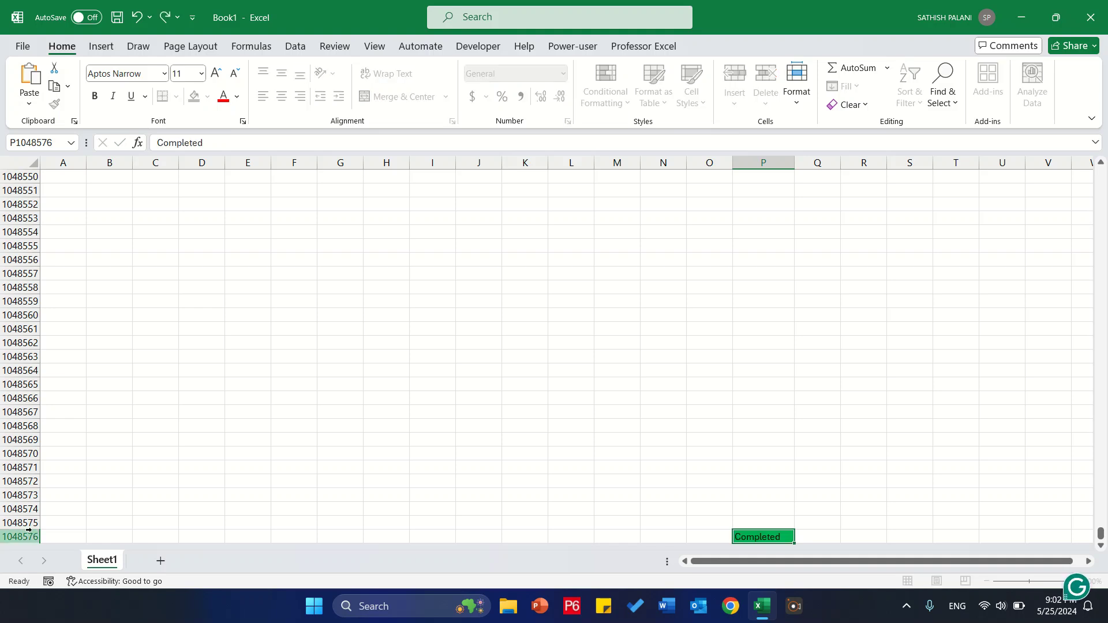
Step: Enter Inprogress in P1048571, five rows above the last row
key("Up")
key("Up")
key("Up")
key("Up")
key("Up")
type("In")
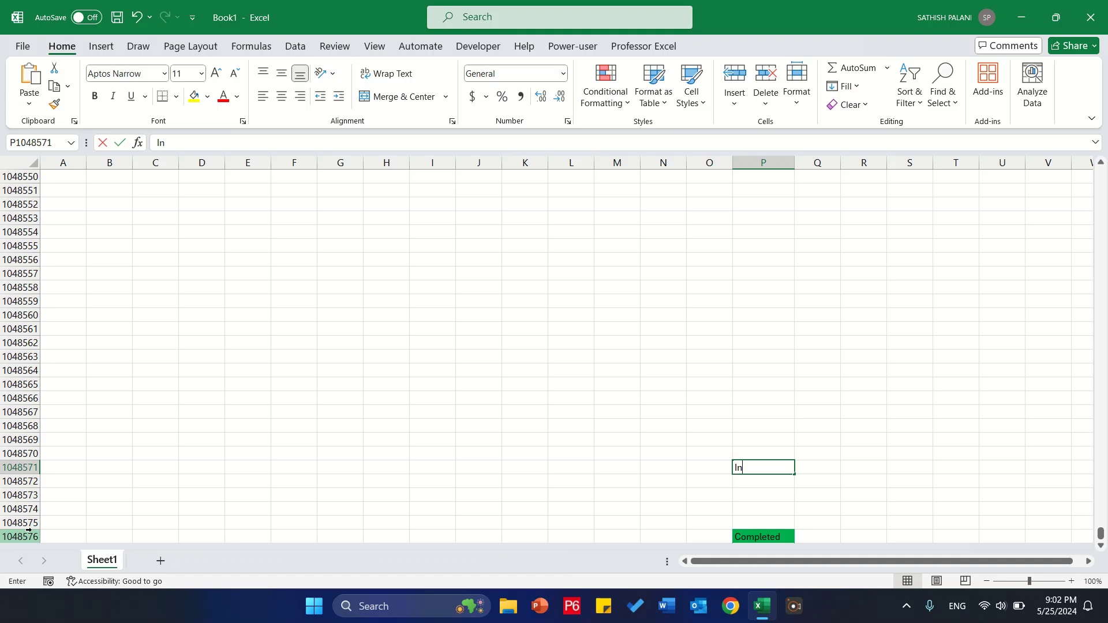
type("progress")
key("Return")
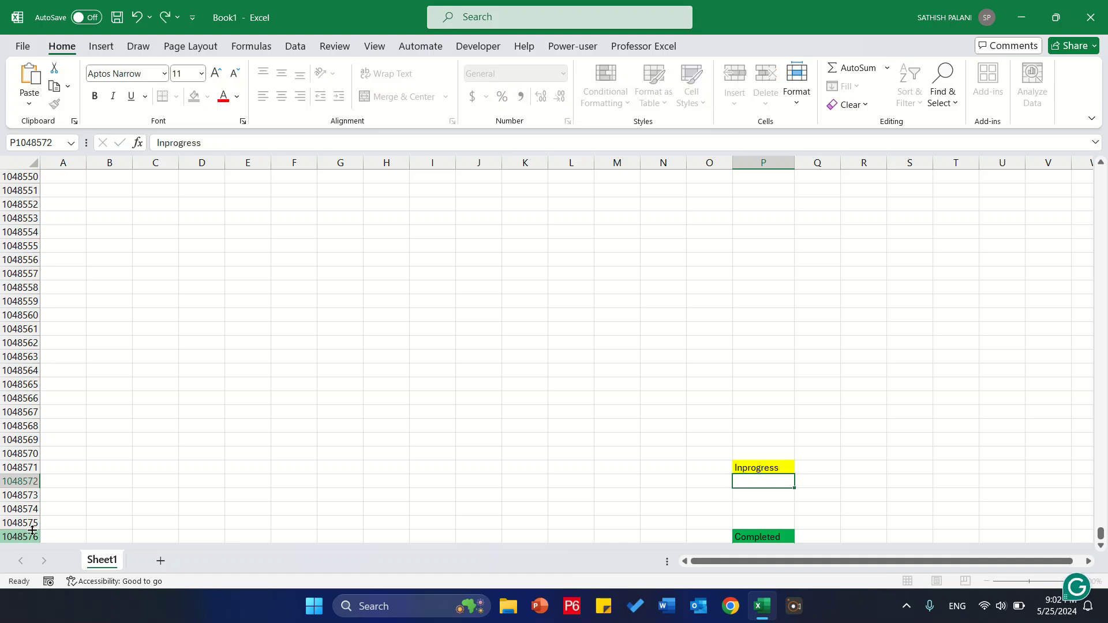
Step: Go back up column P and examine the color-coded status cells in the sheet's first rows
key("ctrl+Up")
key("ctrl+Up")
key("ctrl+Up")
key("Up")
key("Up")
key("Up")
key("Up")
key("Up")
key("Up")
key("Up")
key("Up")
key("Up")
key("Up")
key("Up")
key("Up")
key("Up")
key("Up")
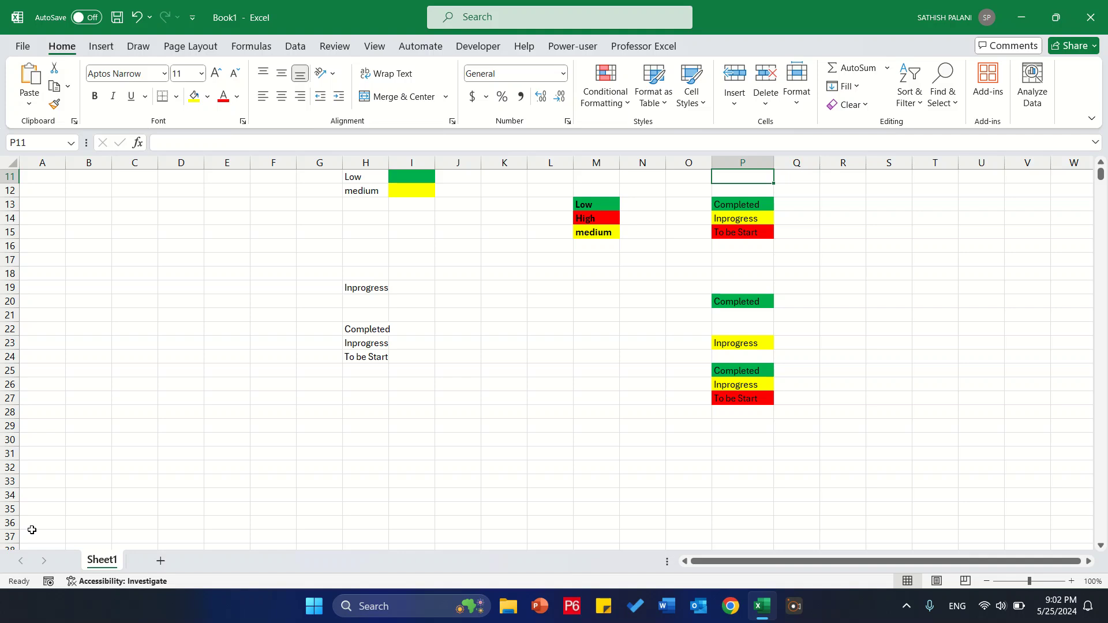
key("Up")
key("Up")
key("Up")
key("Up")
key("Up")
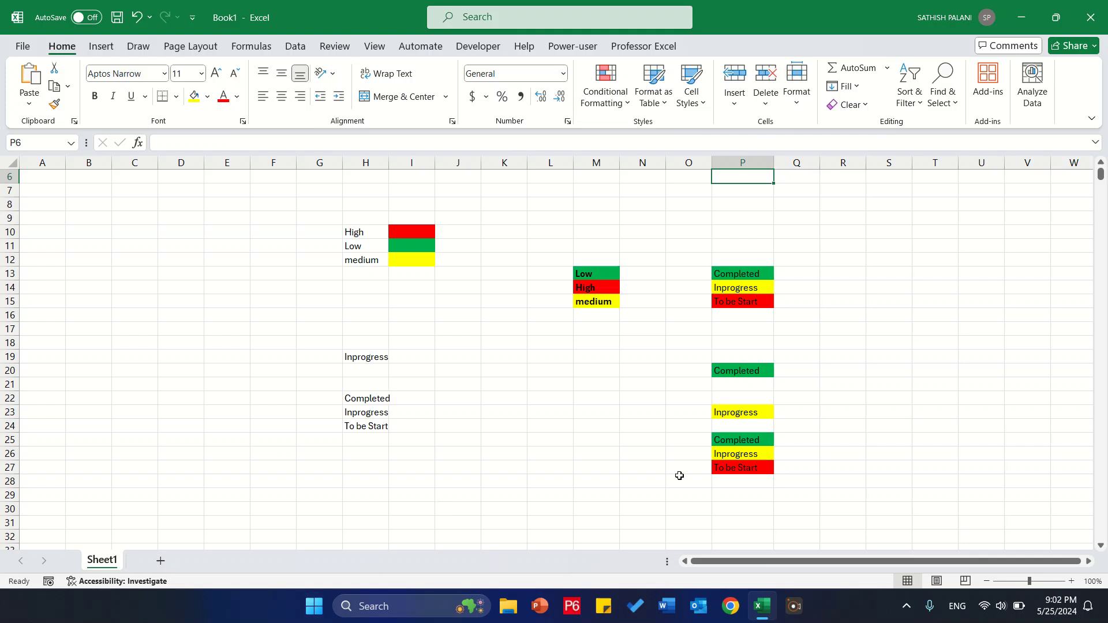
left_click(621, 469)
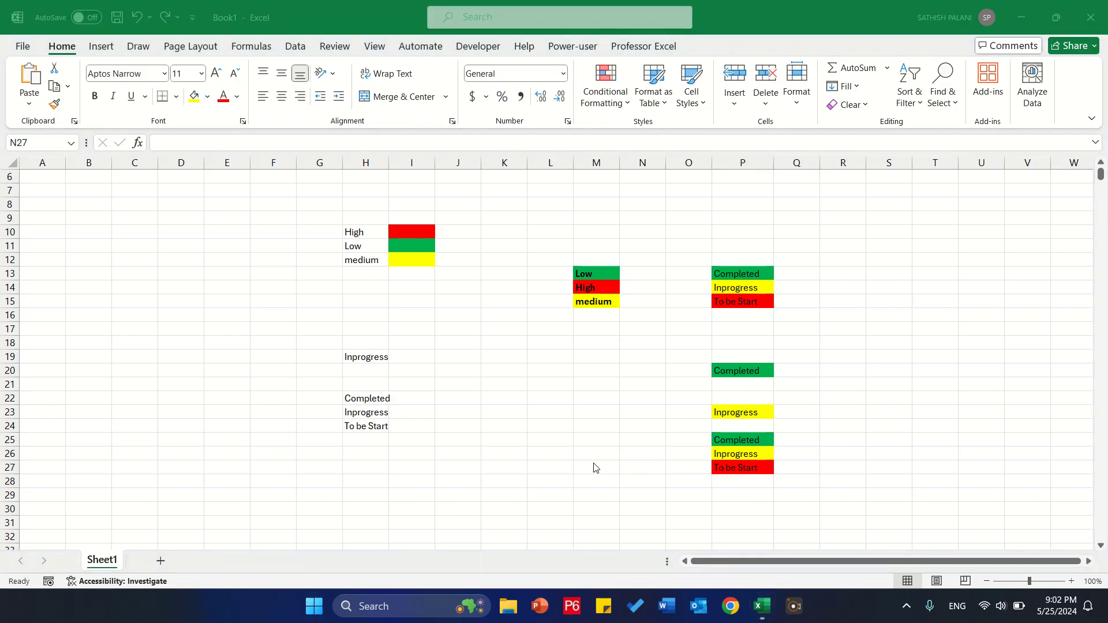